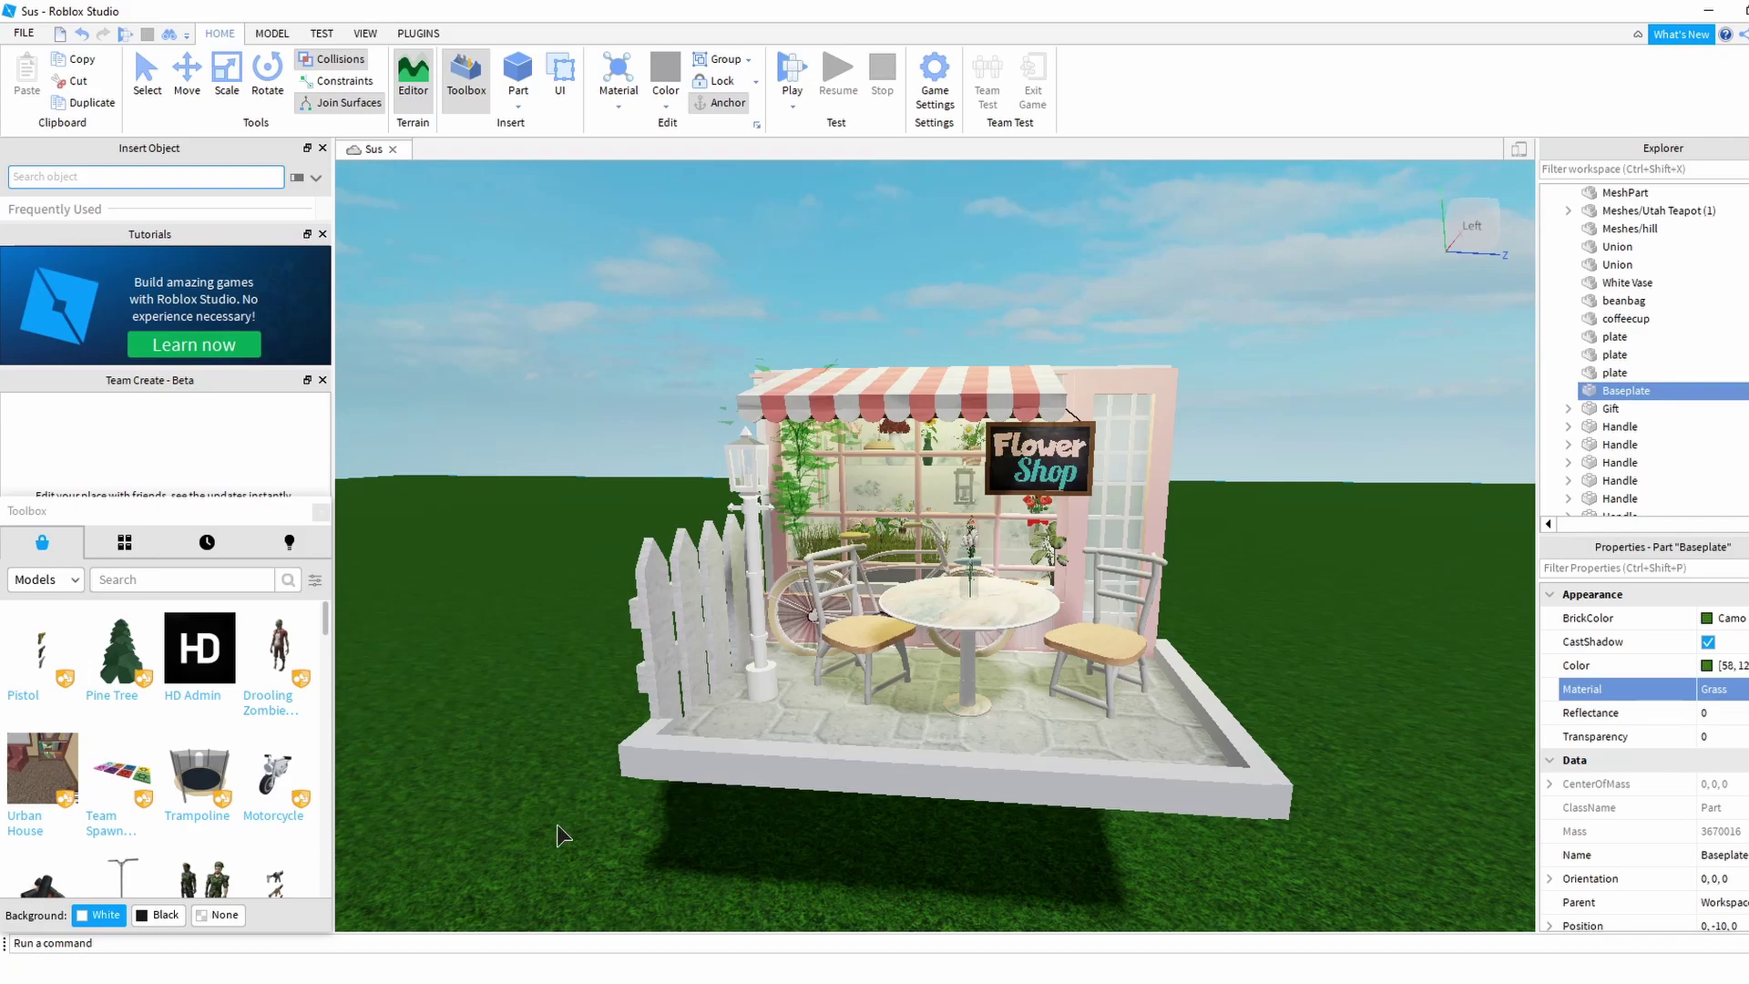
# Import the Flower Shop OBJ with Split by Group enabled, bringing the scene to 697,652 faces
pyautogui.scroll(10, 805, 719)
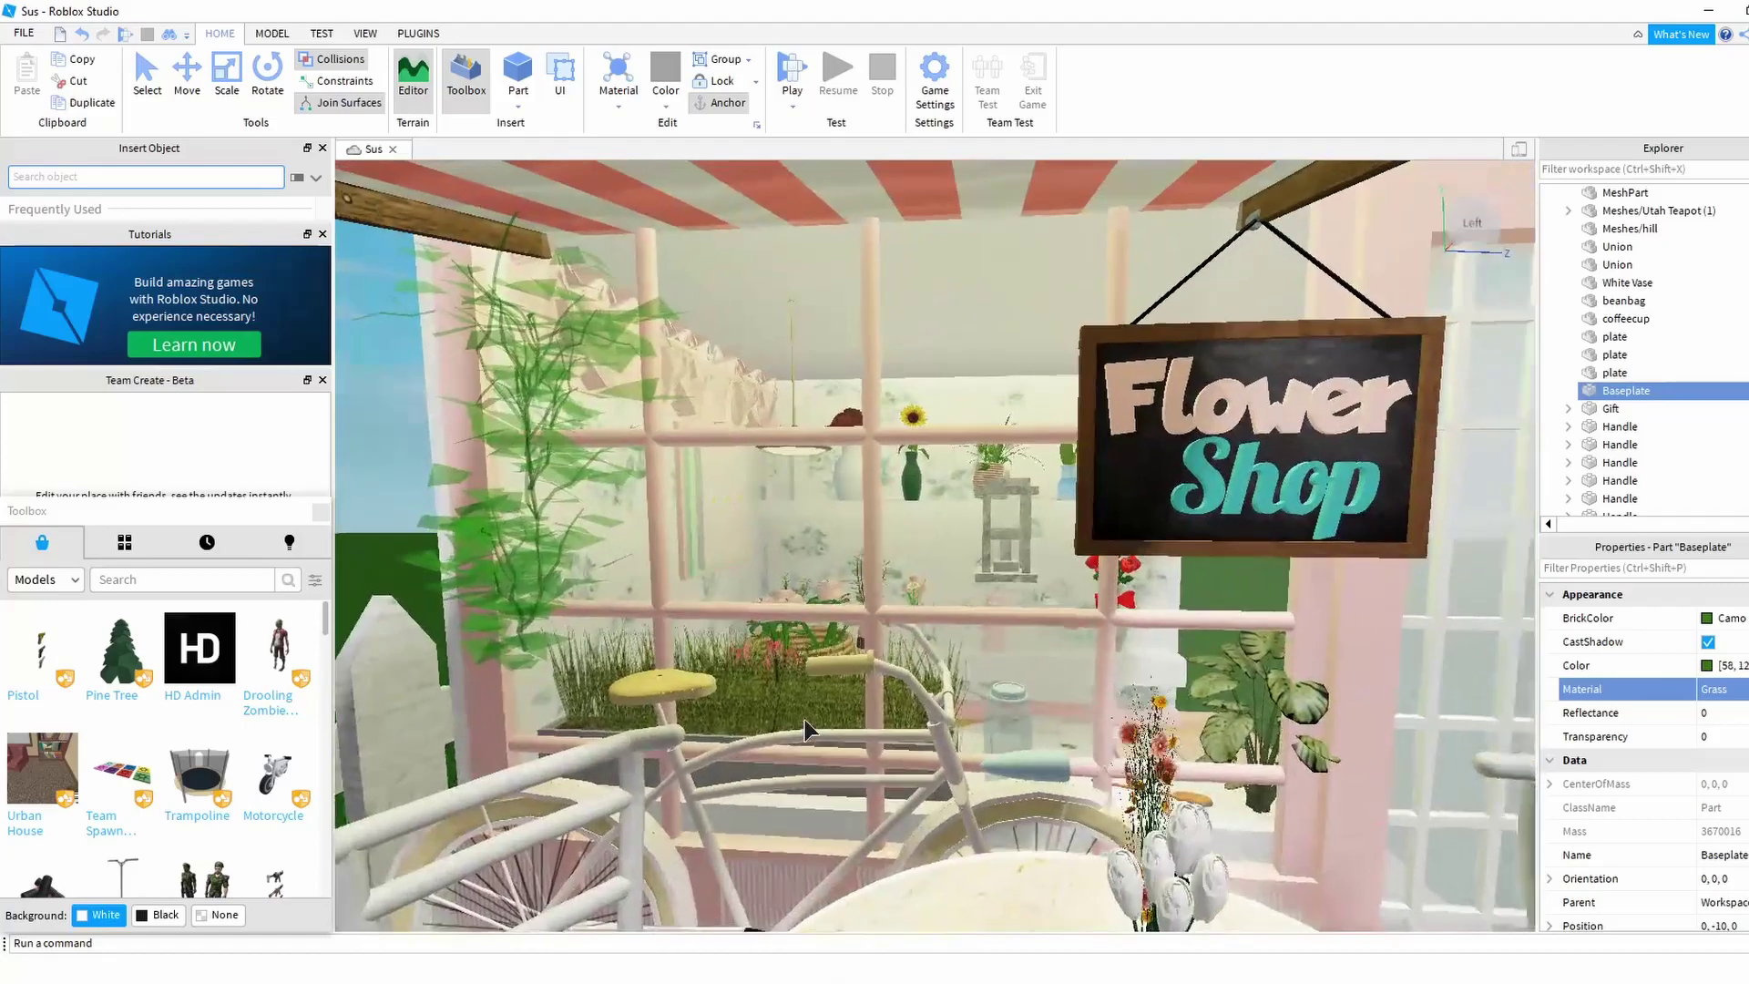
pyautogui.moveTo(806, 719); pyautogui.dragTo(805, 720, button='right')
pyautogui.scroll(-10, 805, 728)
pyautogui.scroll(8, 806, 729)
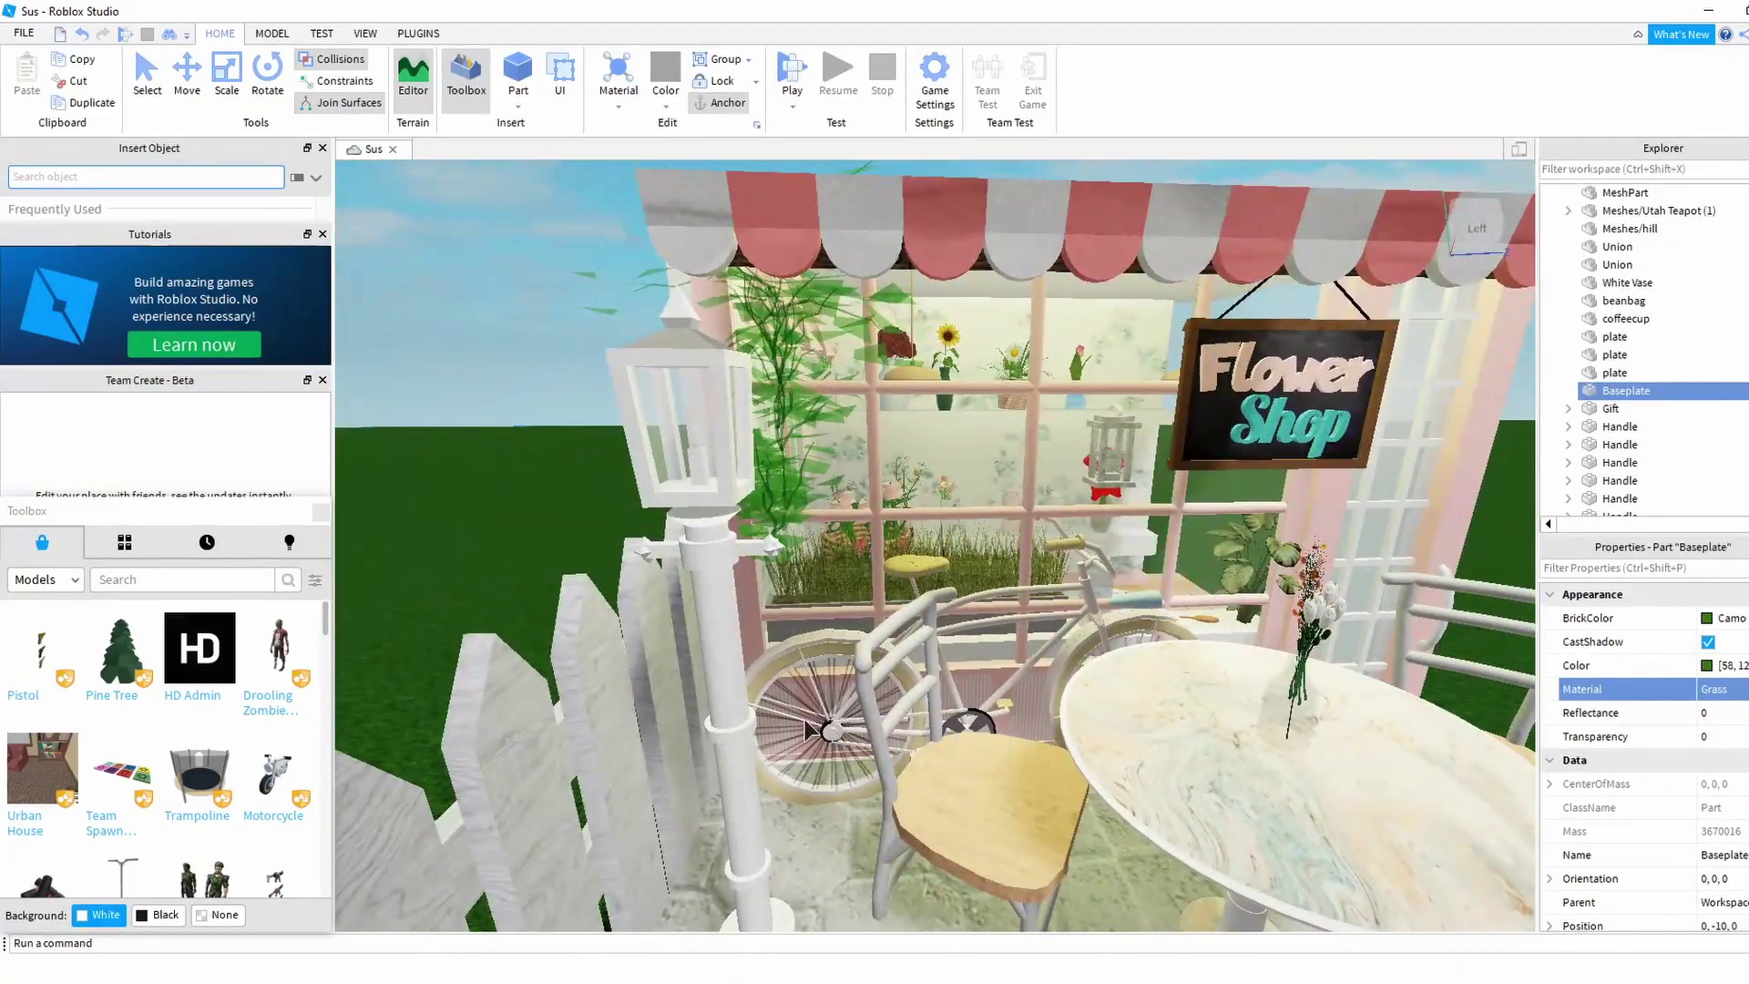
pyautogui.scroll(-8, 805, 728)
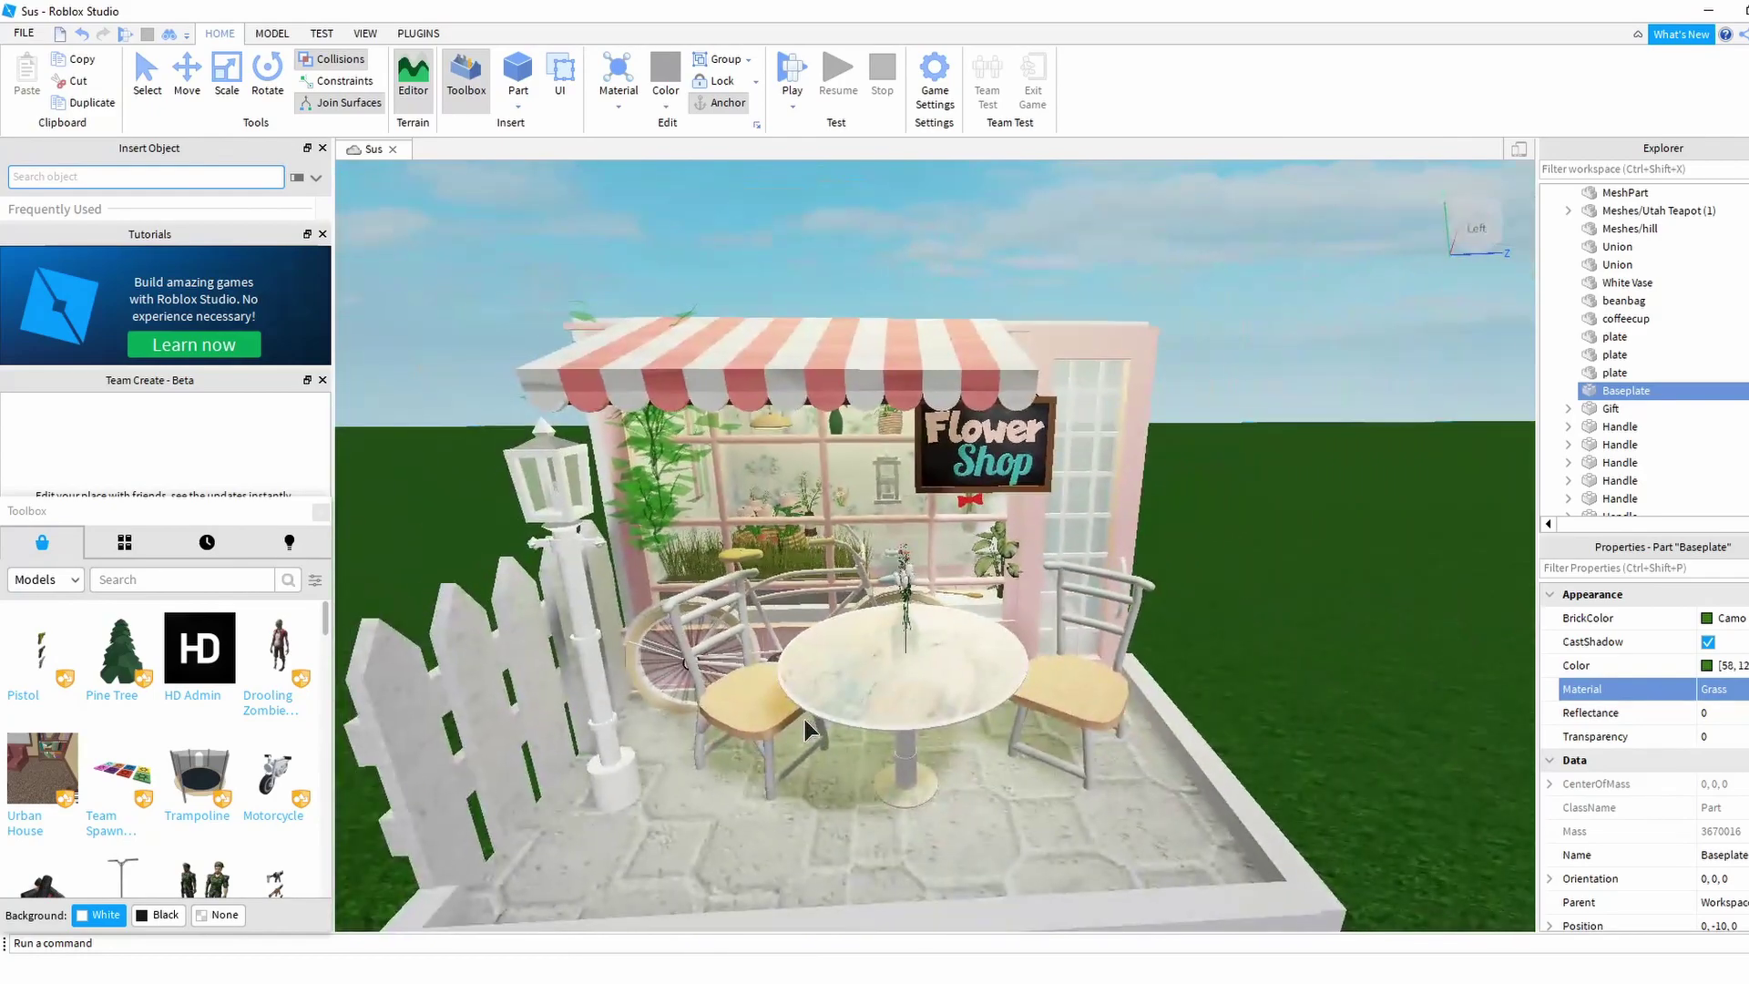
pyautogui.scroll(12, 805, 728)
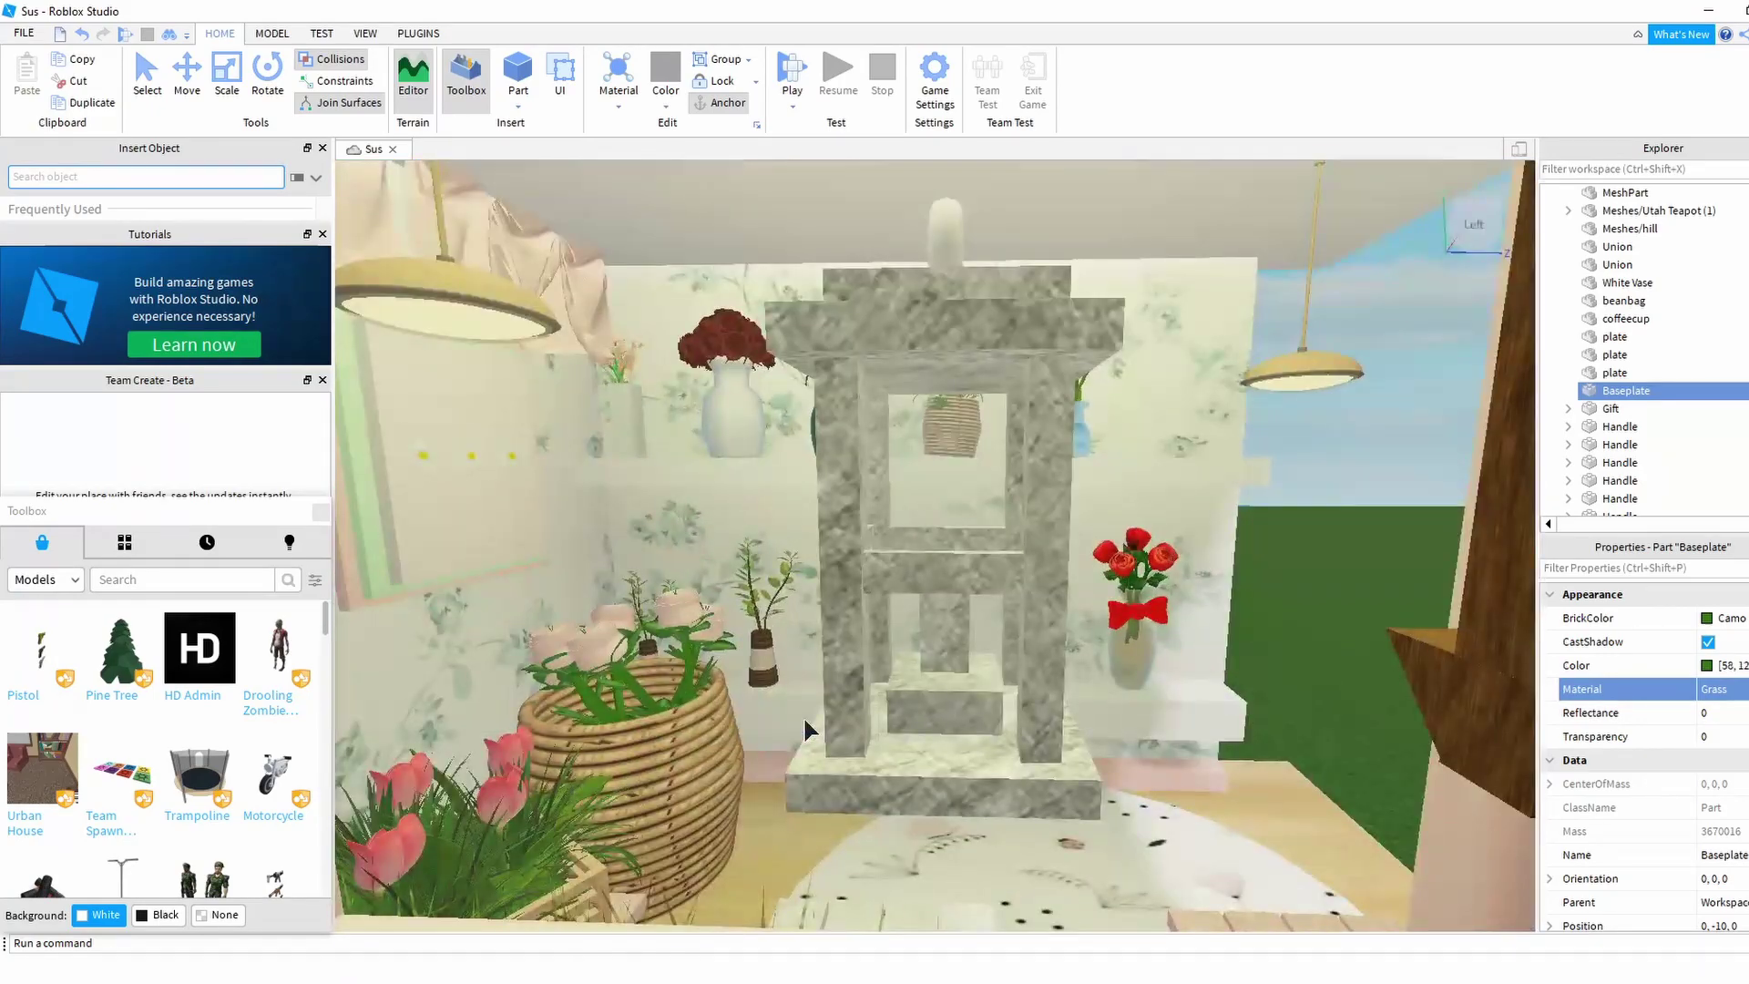
pyautogui.moveTo(805, 728); pyautogui.dragTo(805, 729, button='right')
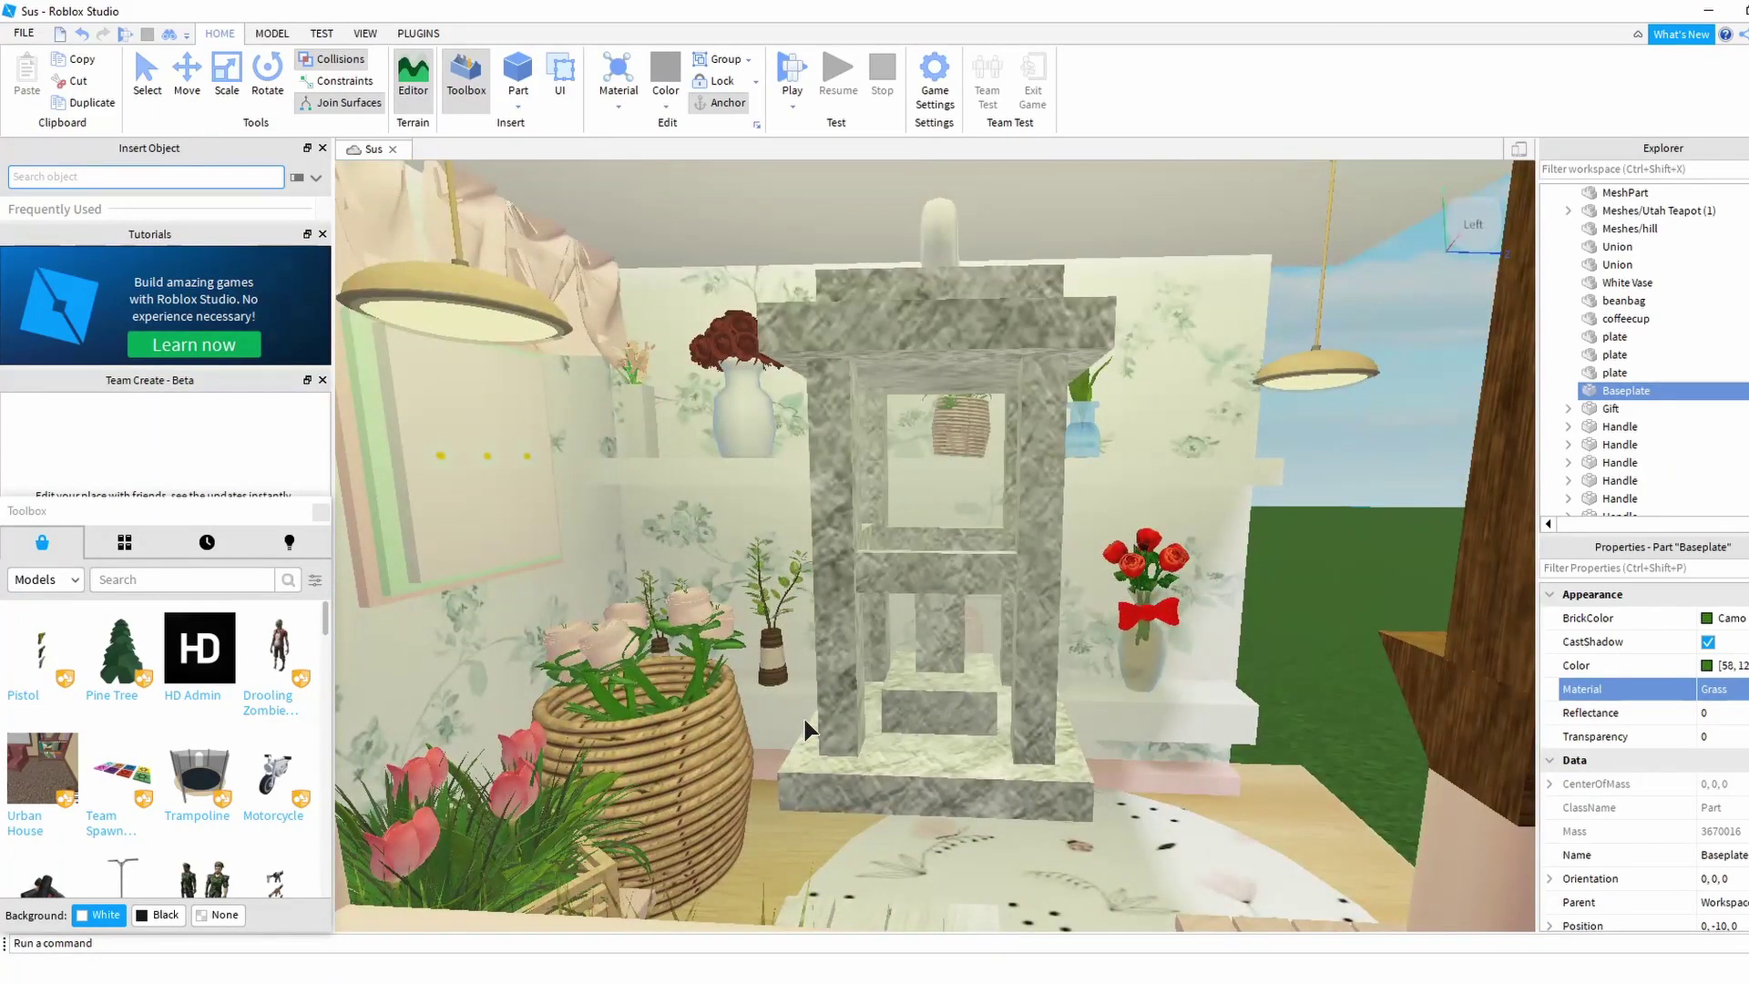
pyautogui.scroll(-8, 805, 729)
pyautogui.scroll(8, 805, 729)
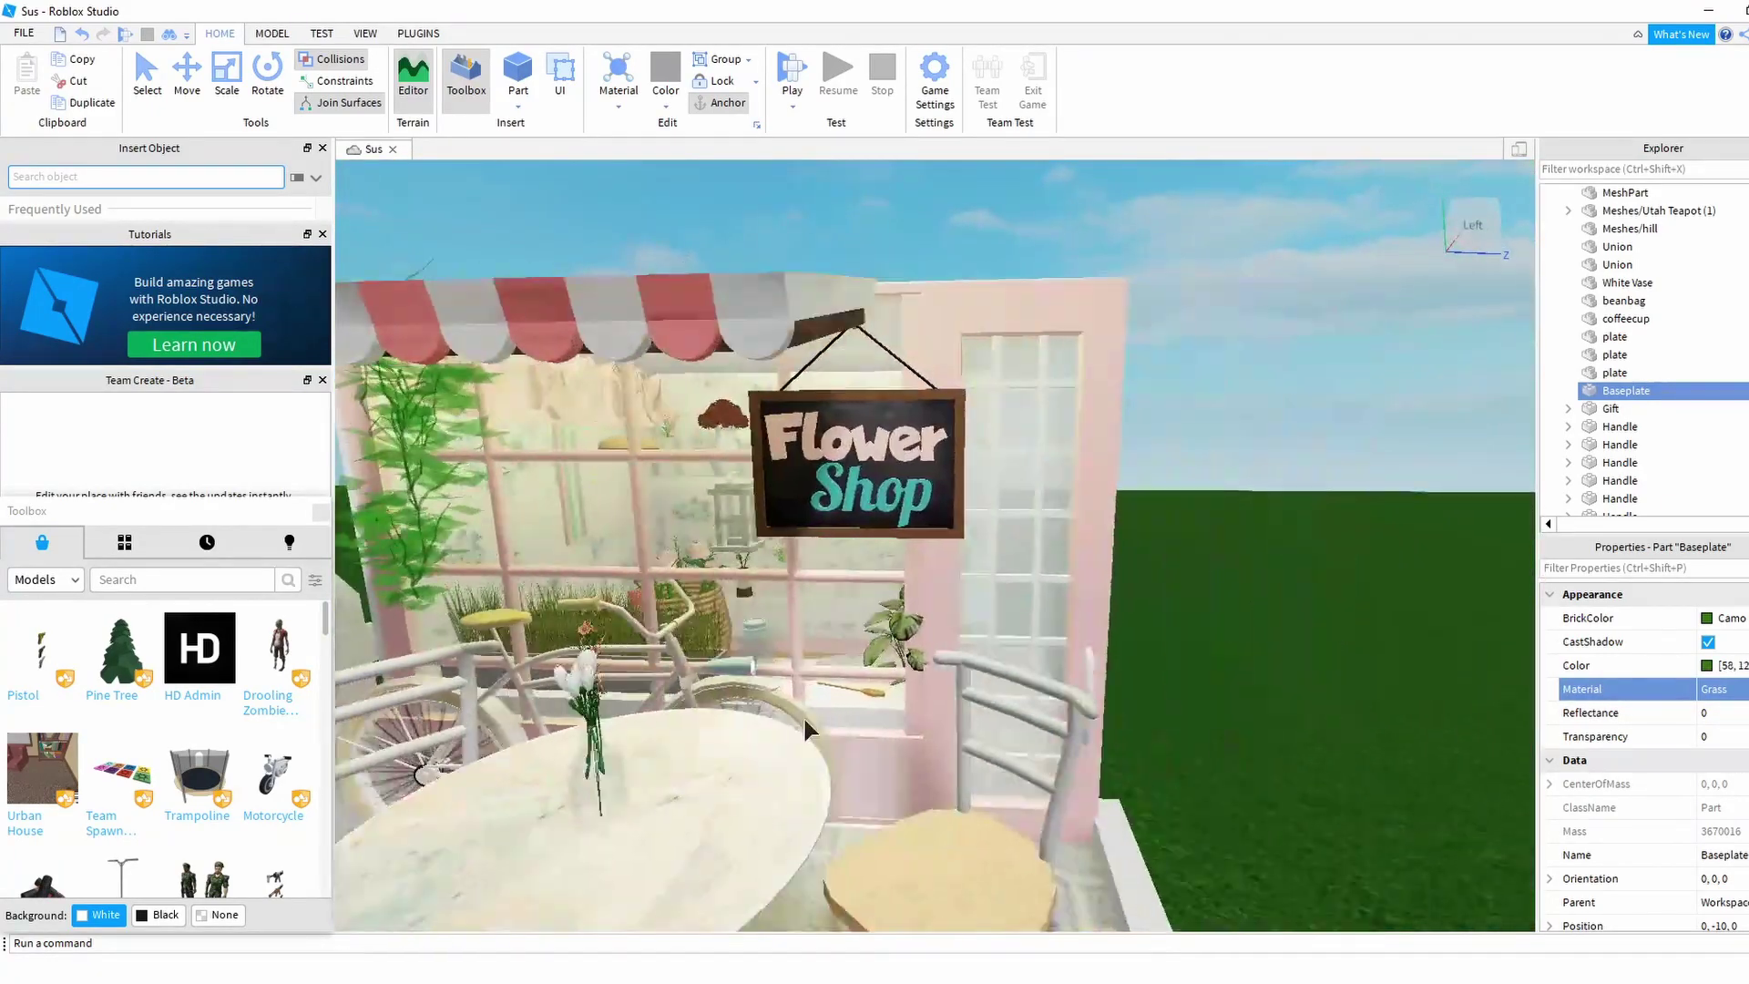
pyautogui.moveTo(805, 728); pyautogui.dragTo(805, 728, button='right')
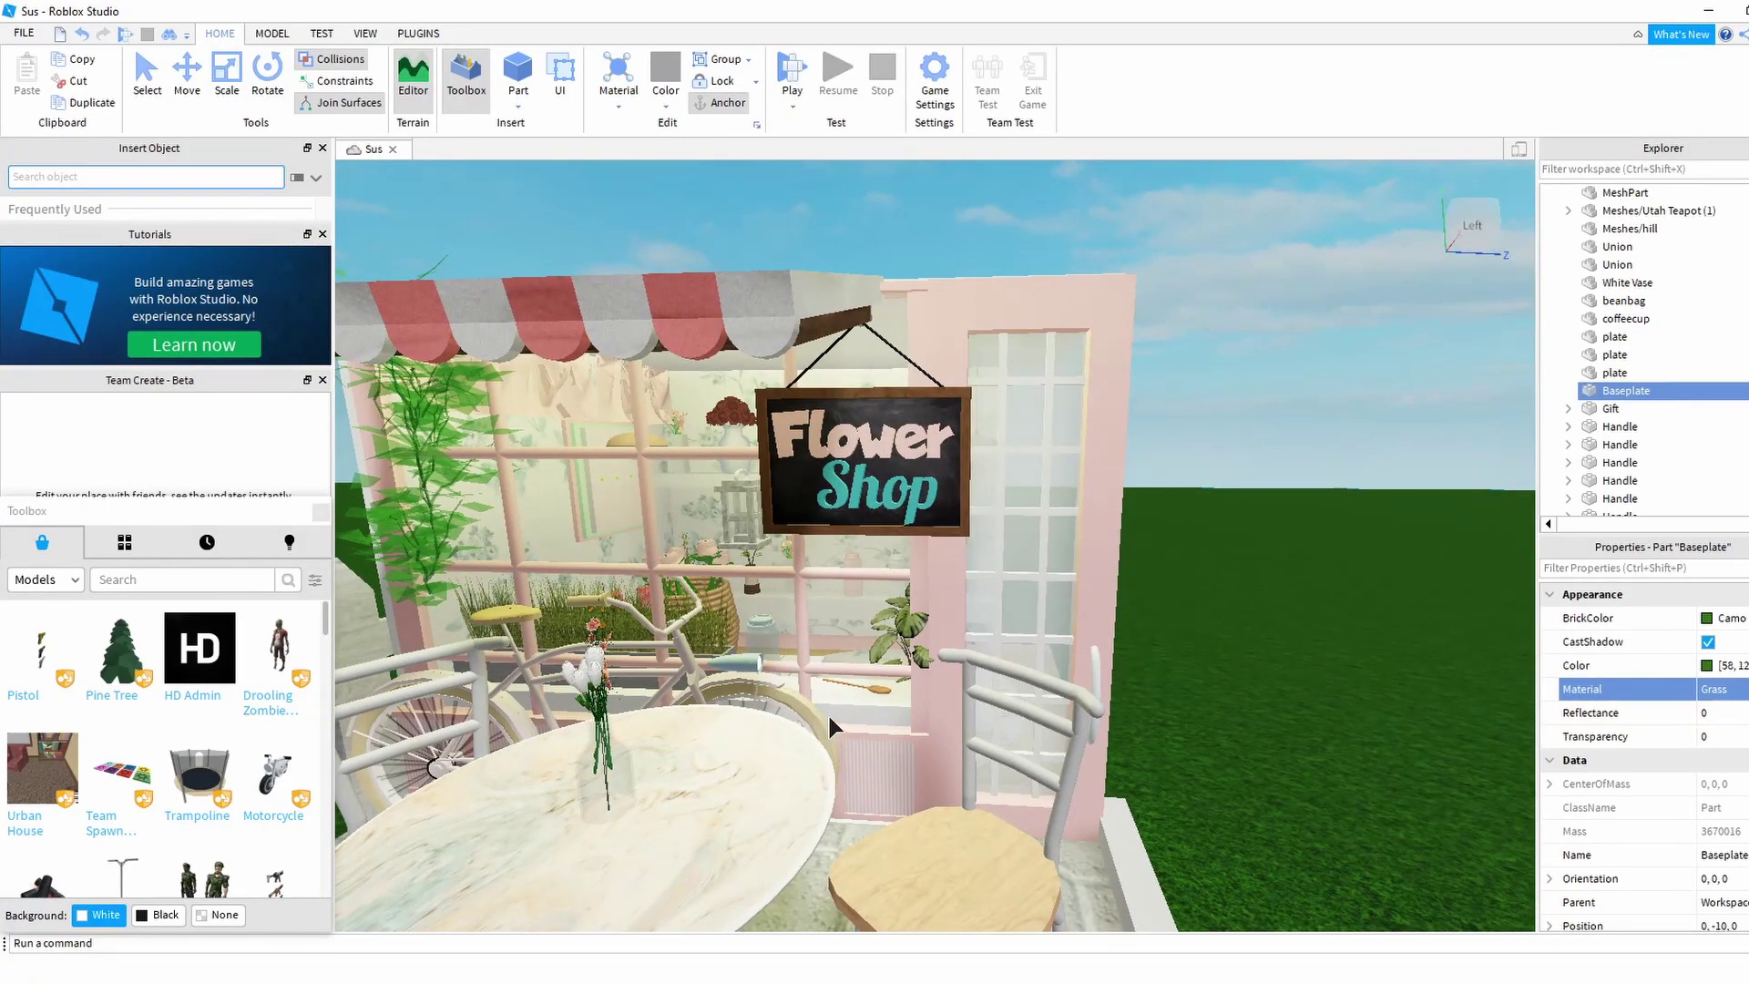
pyautogui.scroll(6, 827, 712)
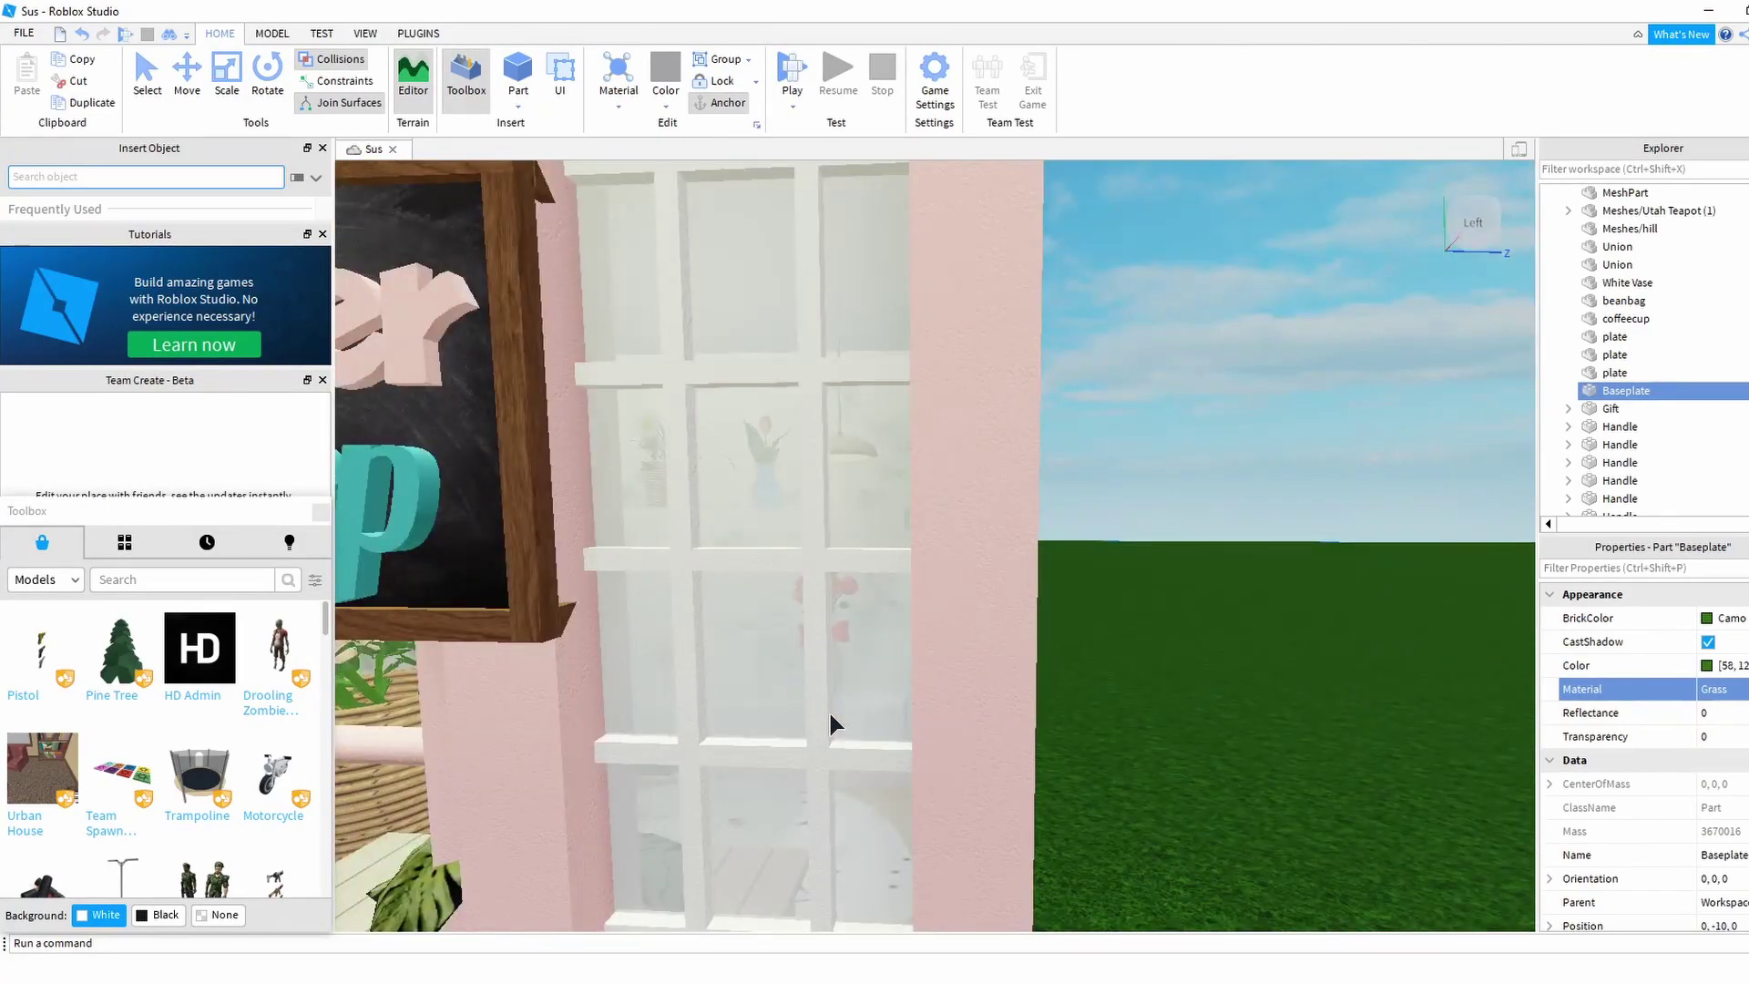
pyautogui.scroll(-6, 829, 713)
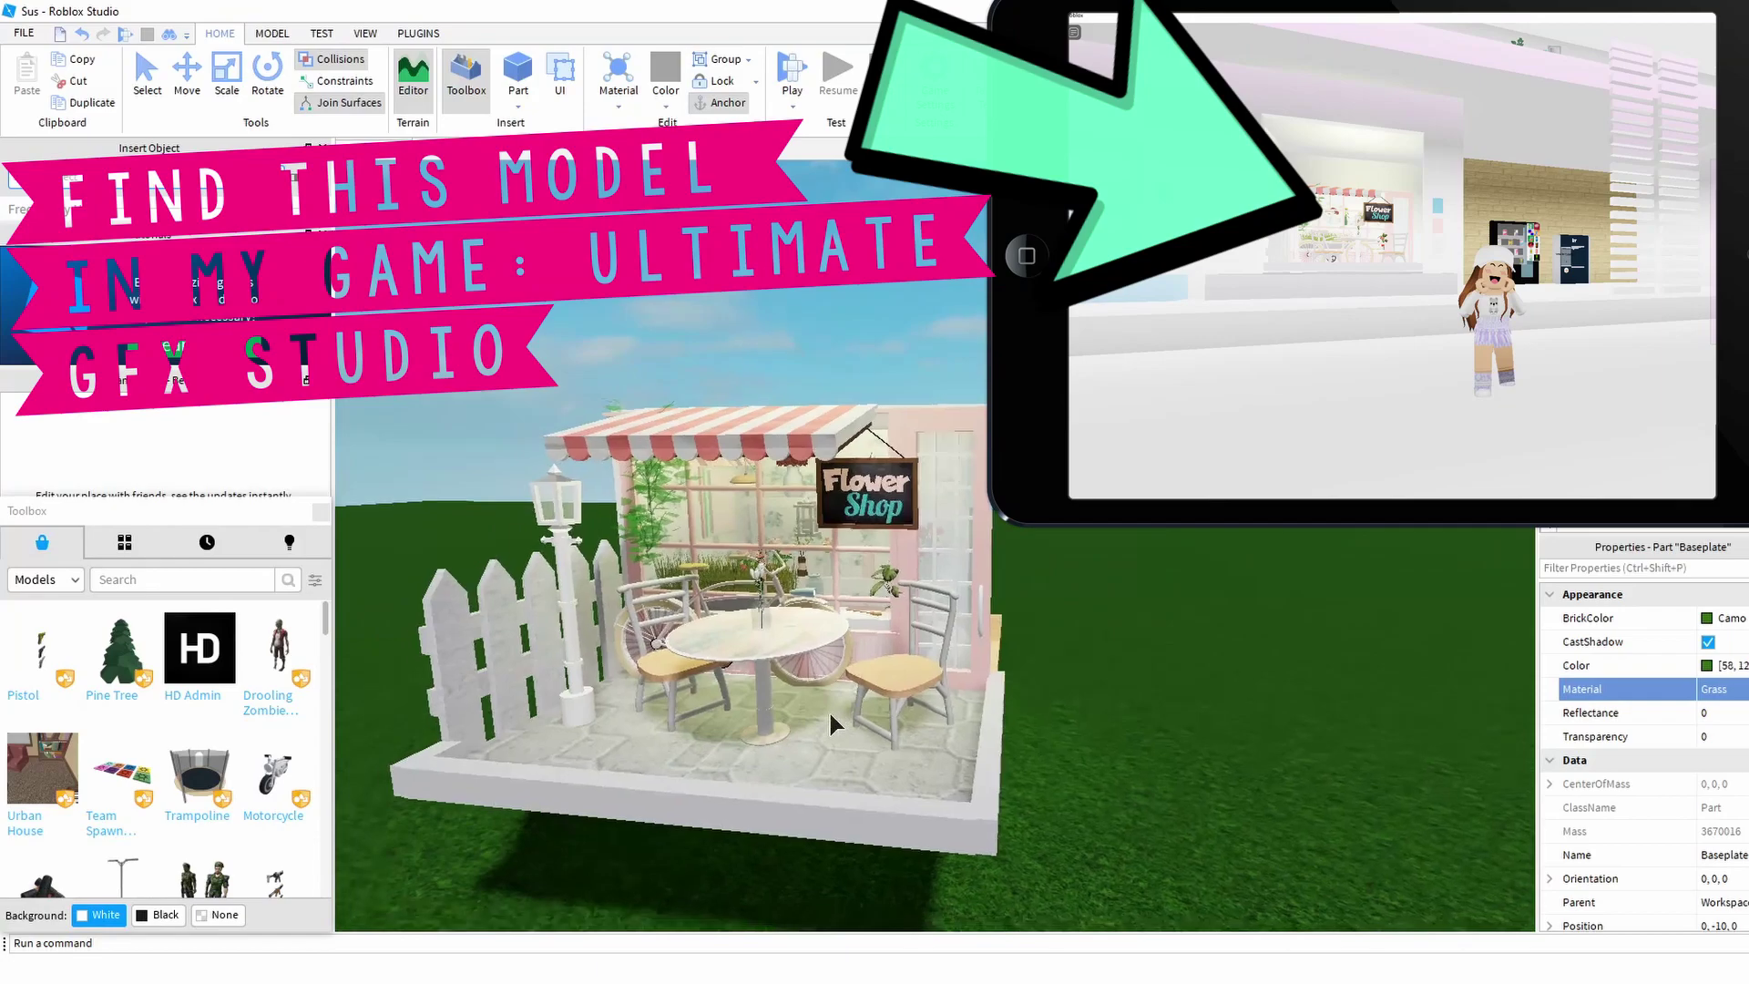
pyautogui.scroll(8, 829, 713)
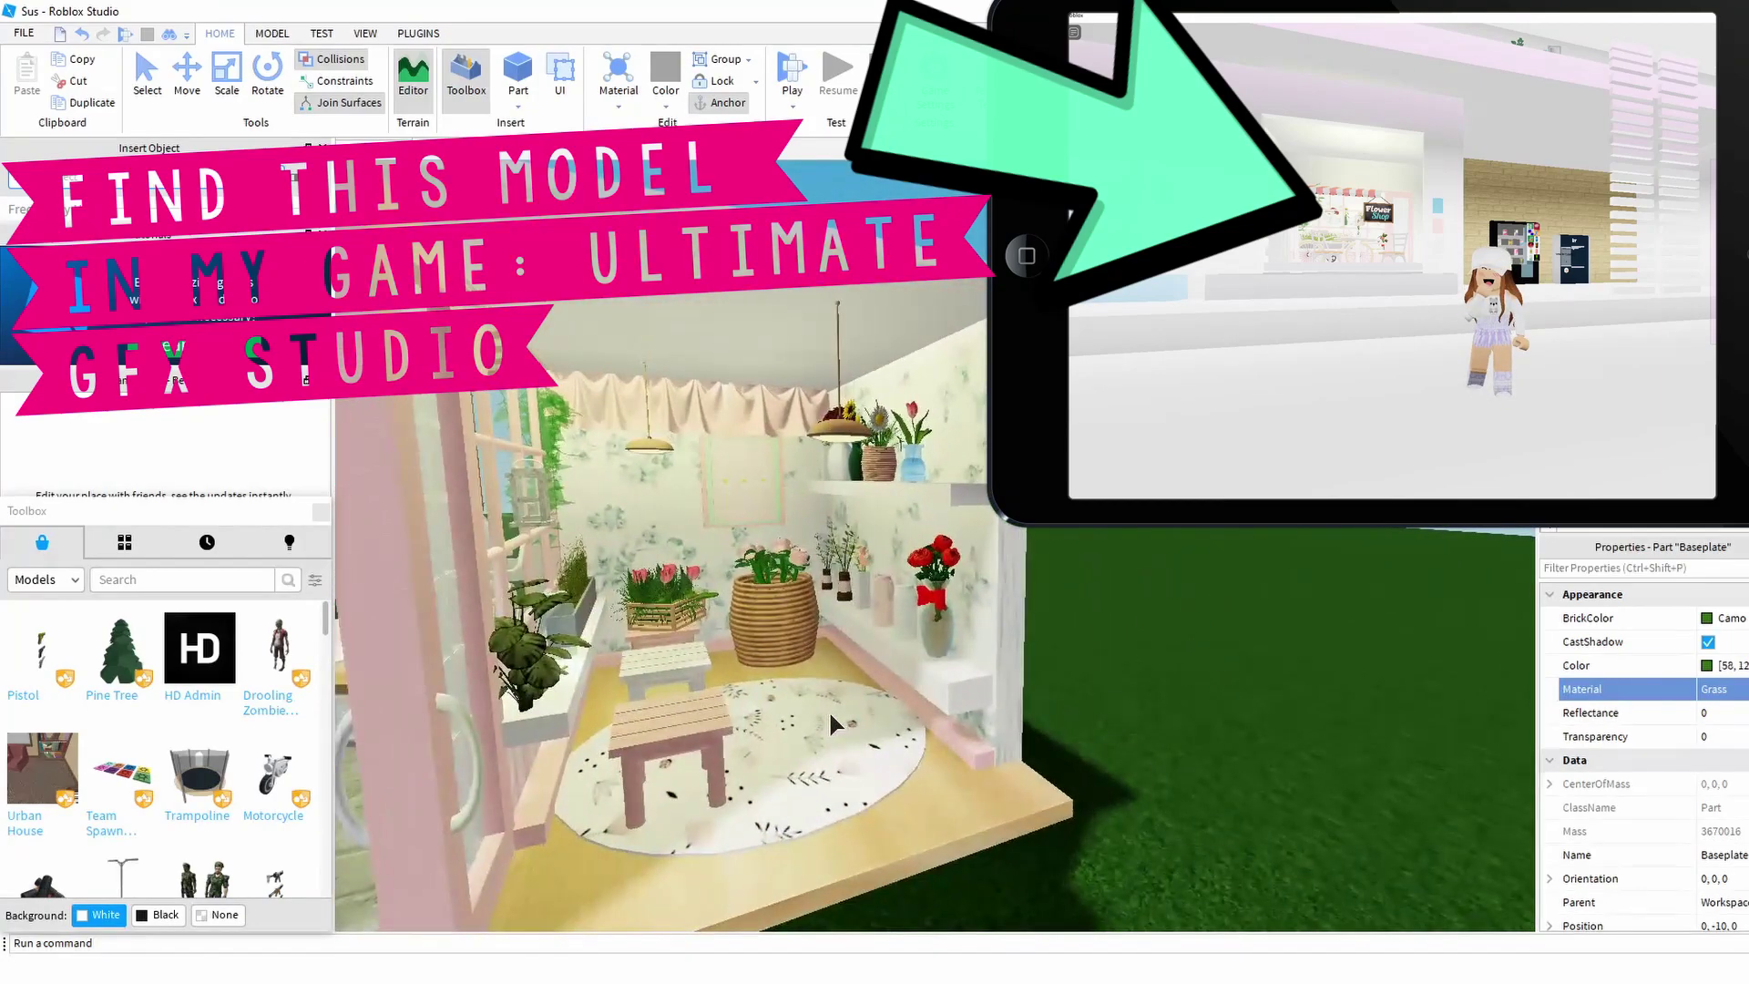
pyautogui.scroll(4, 828, 708)
pyautogui.scroll(-4, 828, 709)
pyautogui.scroll(5, 828, 708)
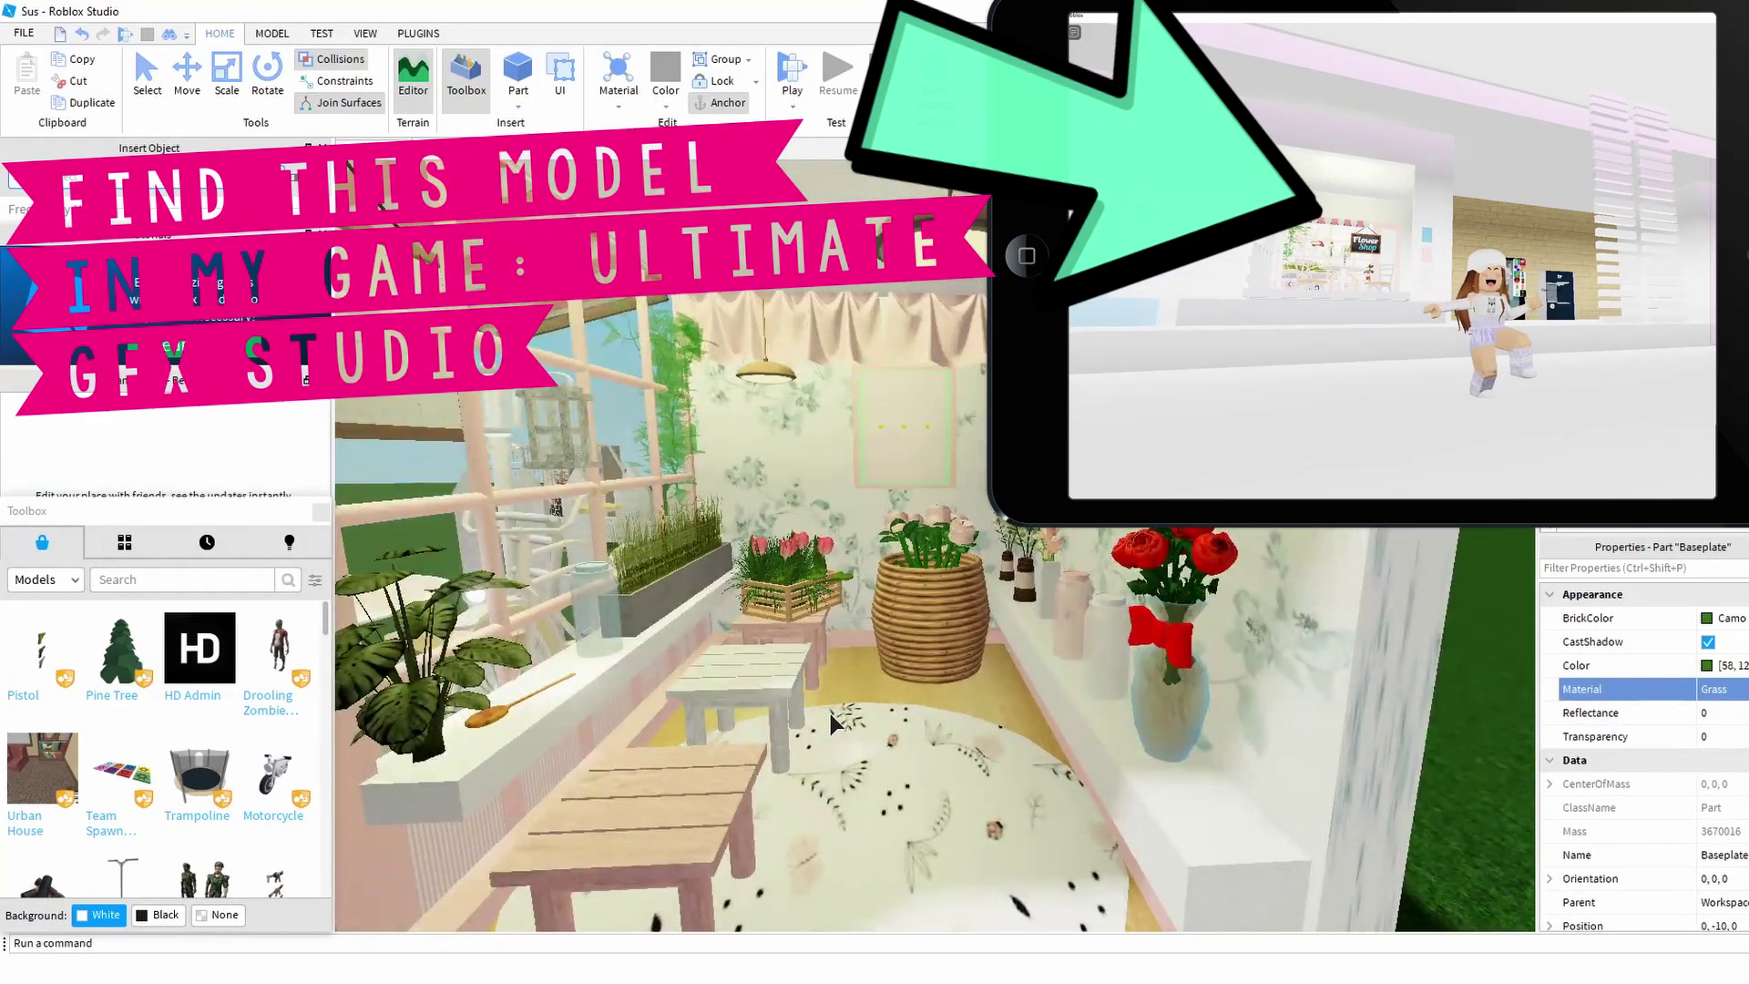
pyautogui.scroll(-8, 829, 713)
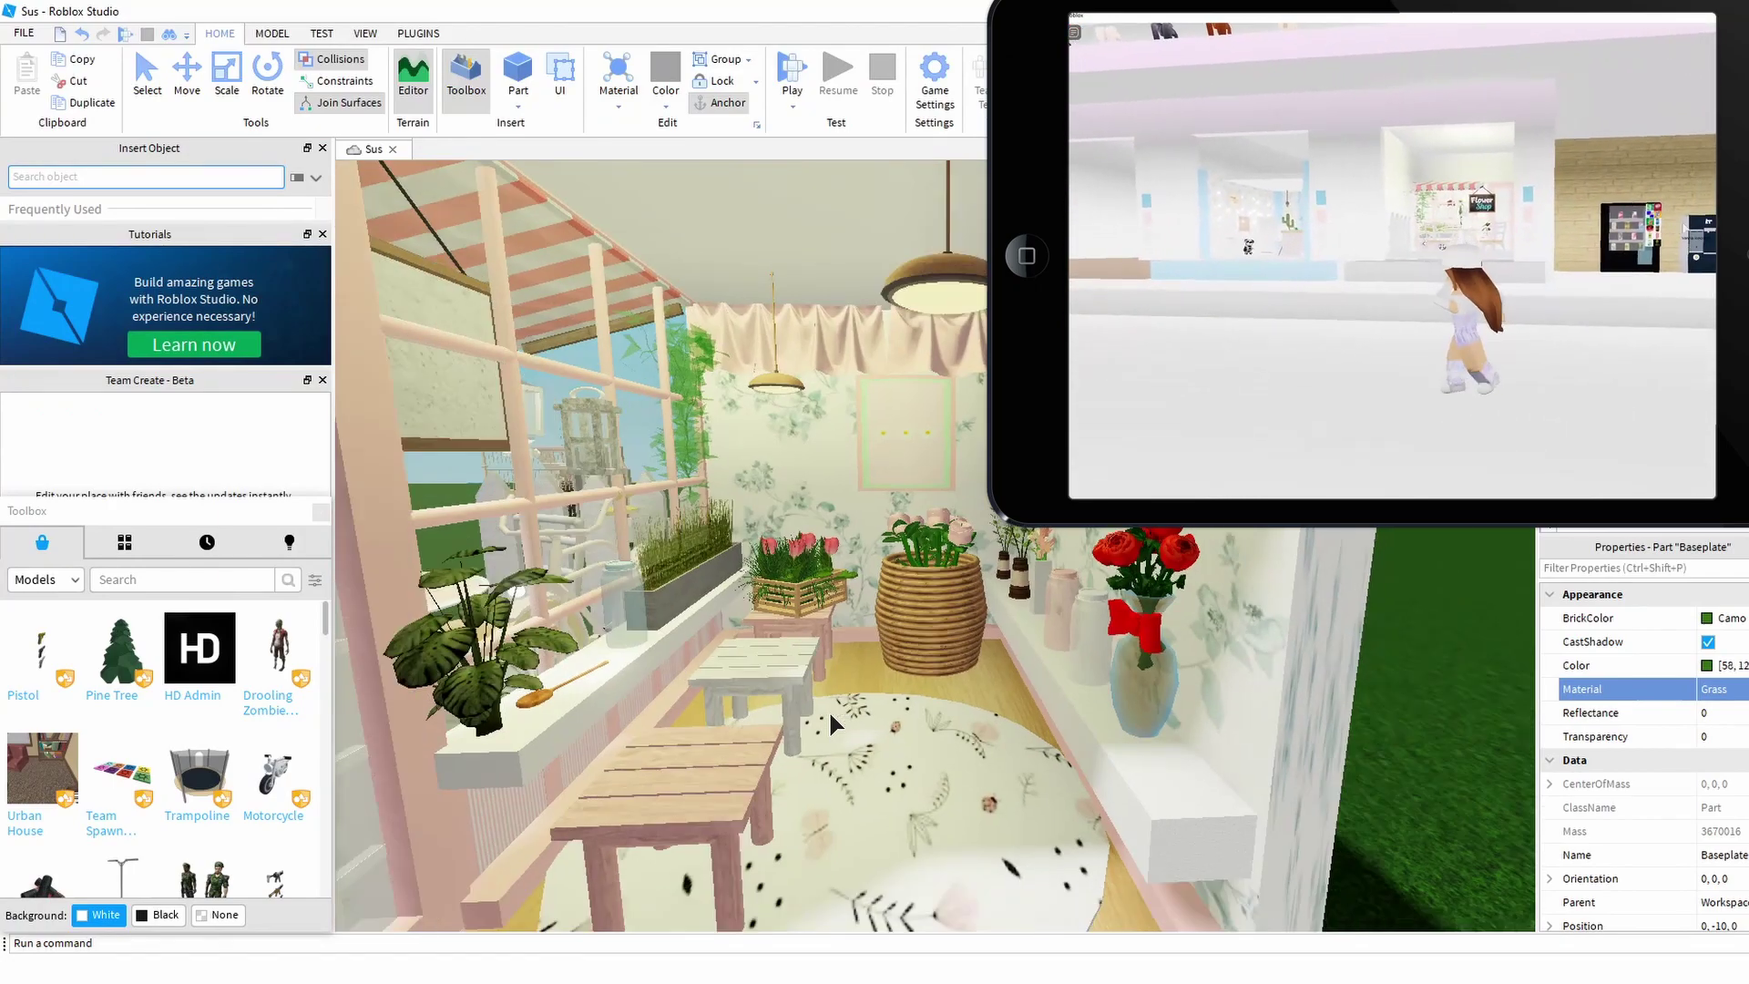
pyautogui.scroll(8, 828, 711)
pyautogui.scroll(-6, 829, 711)
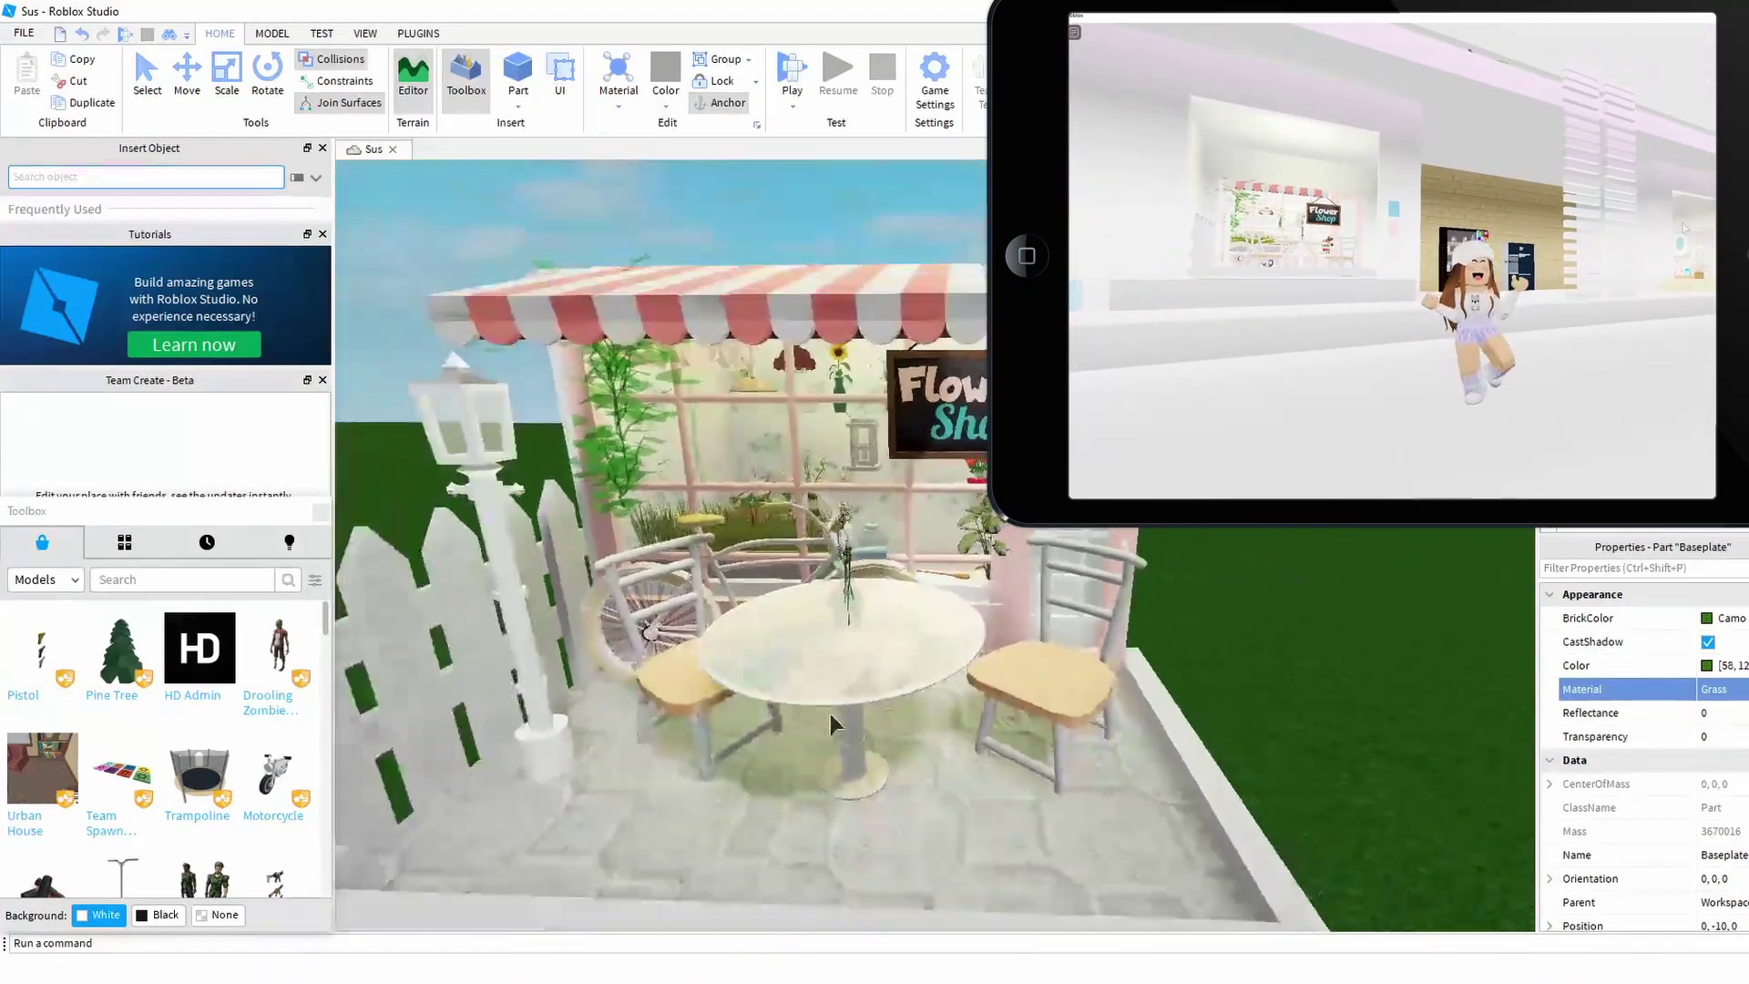
pyautogui.scroll(5, 829, 713)
pyautogui.scroll(-3, 829, 713)
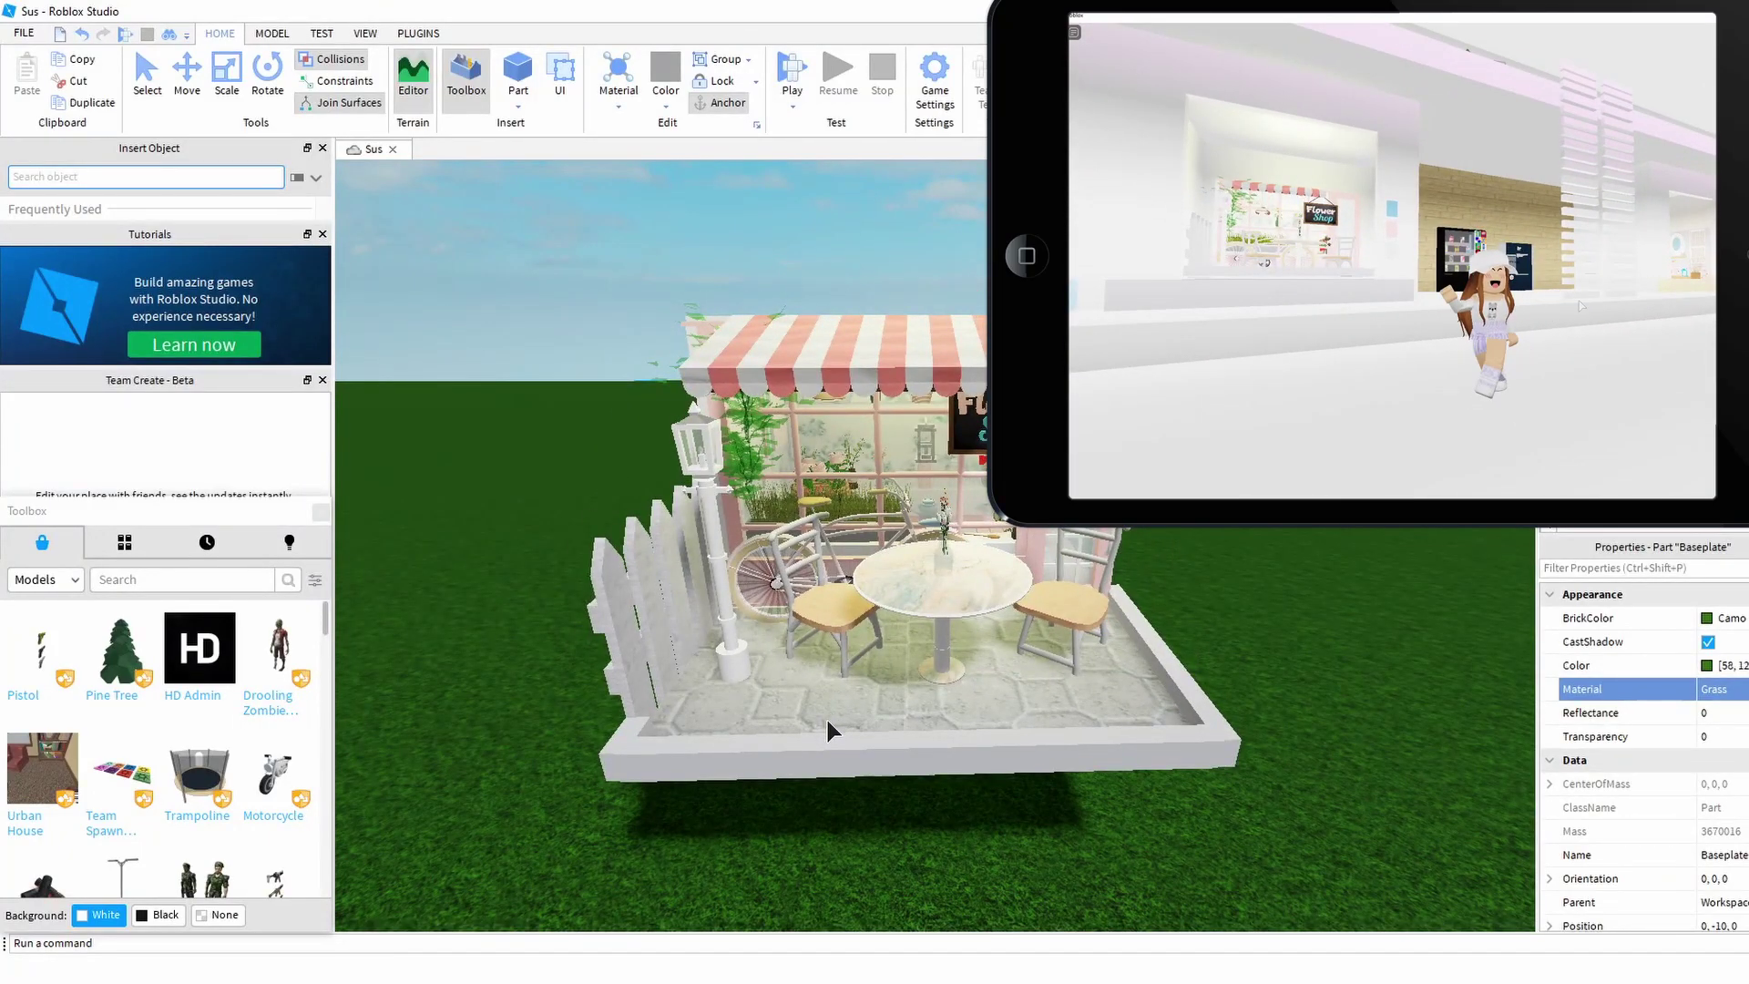
pyautogui.scroll(3, 827, 721)
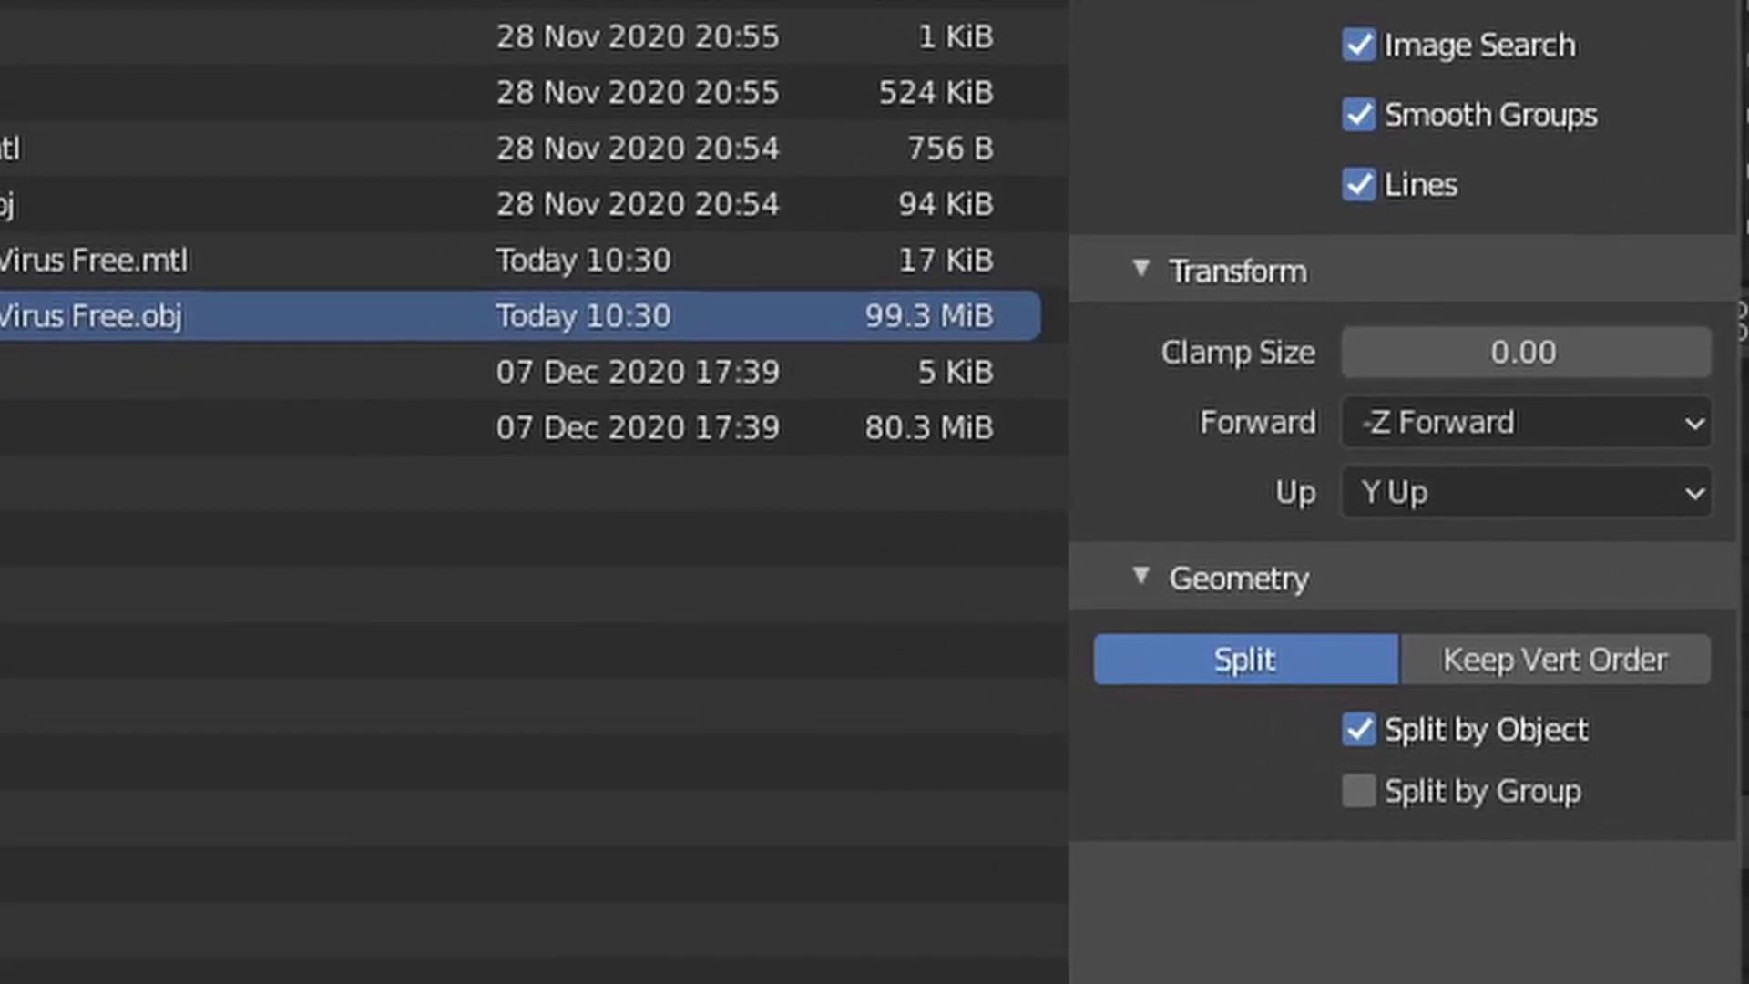
pyautogui.click(1301, 751)
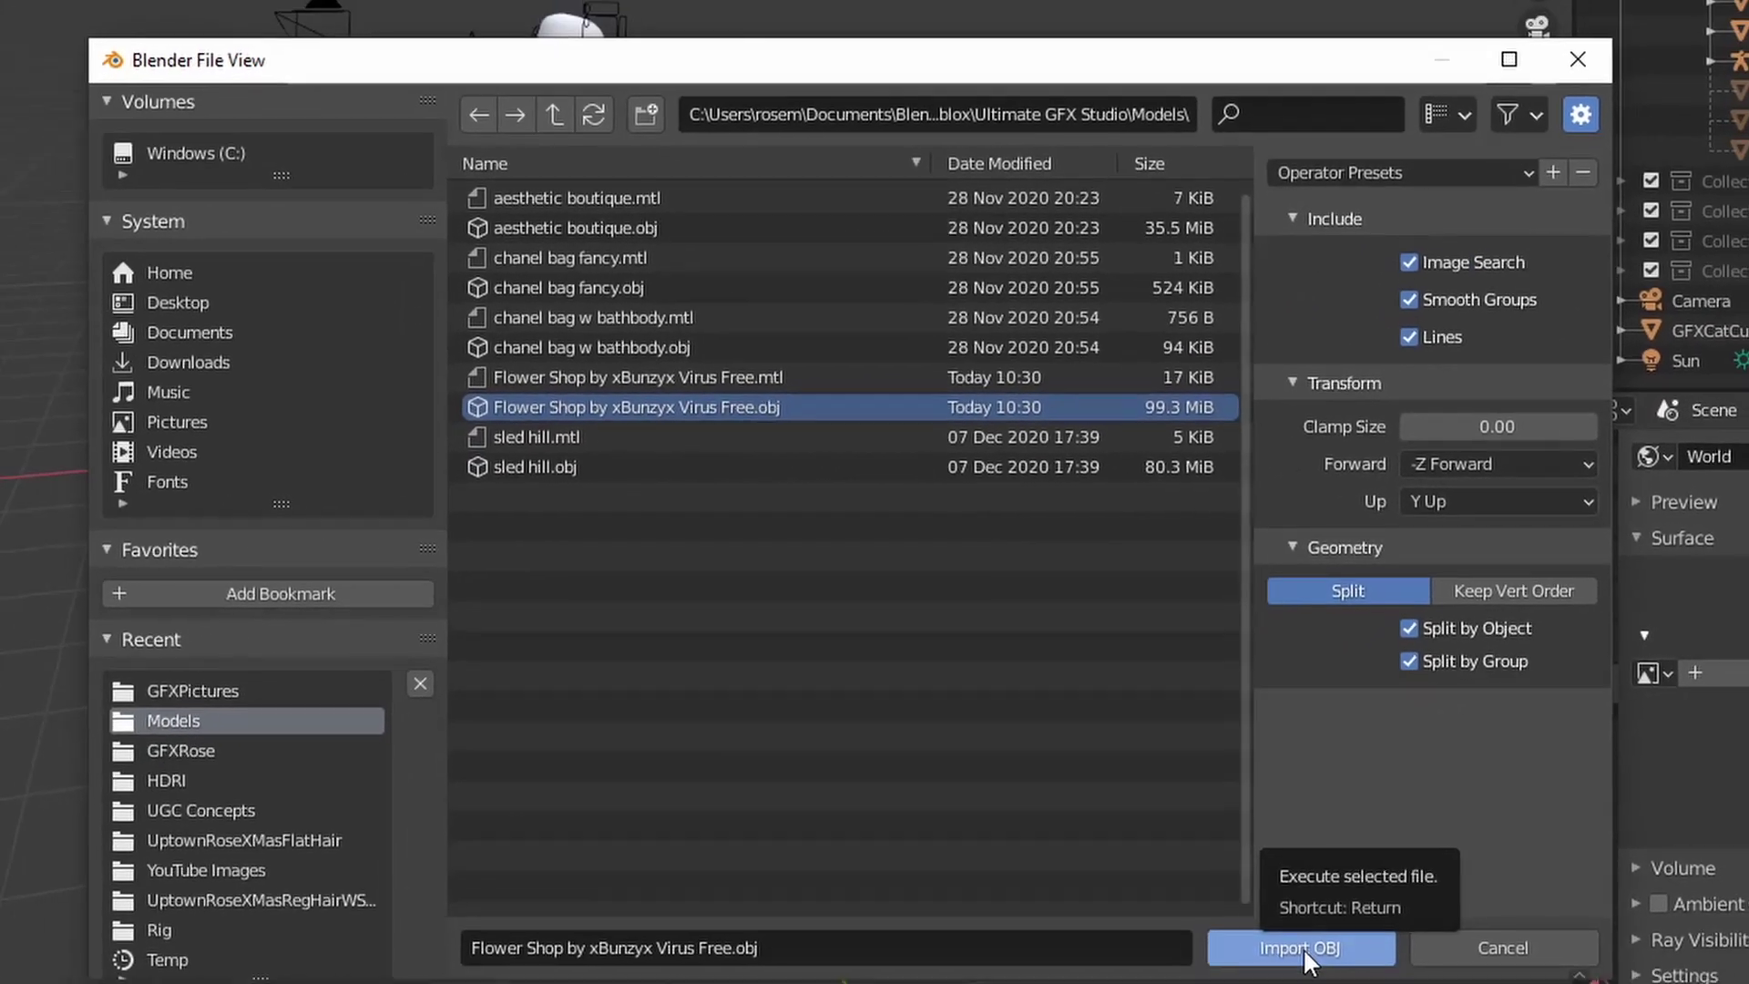
pyautogui.click(1302, 947)
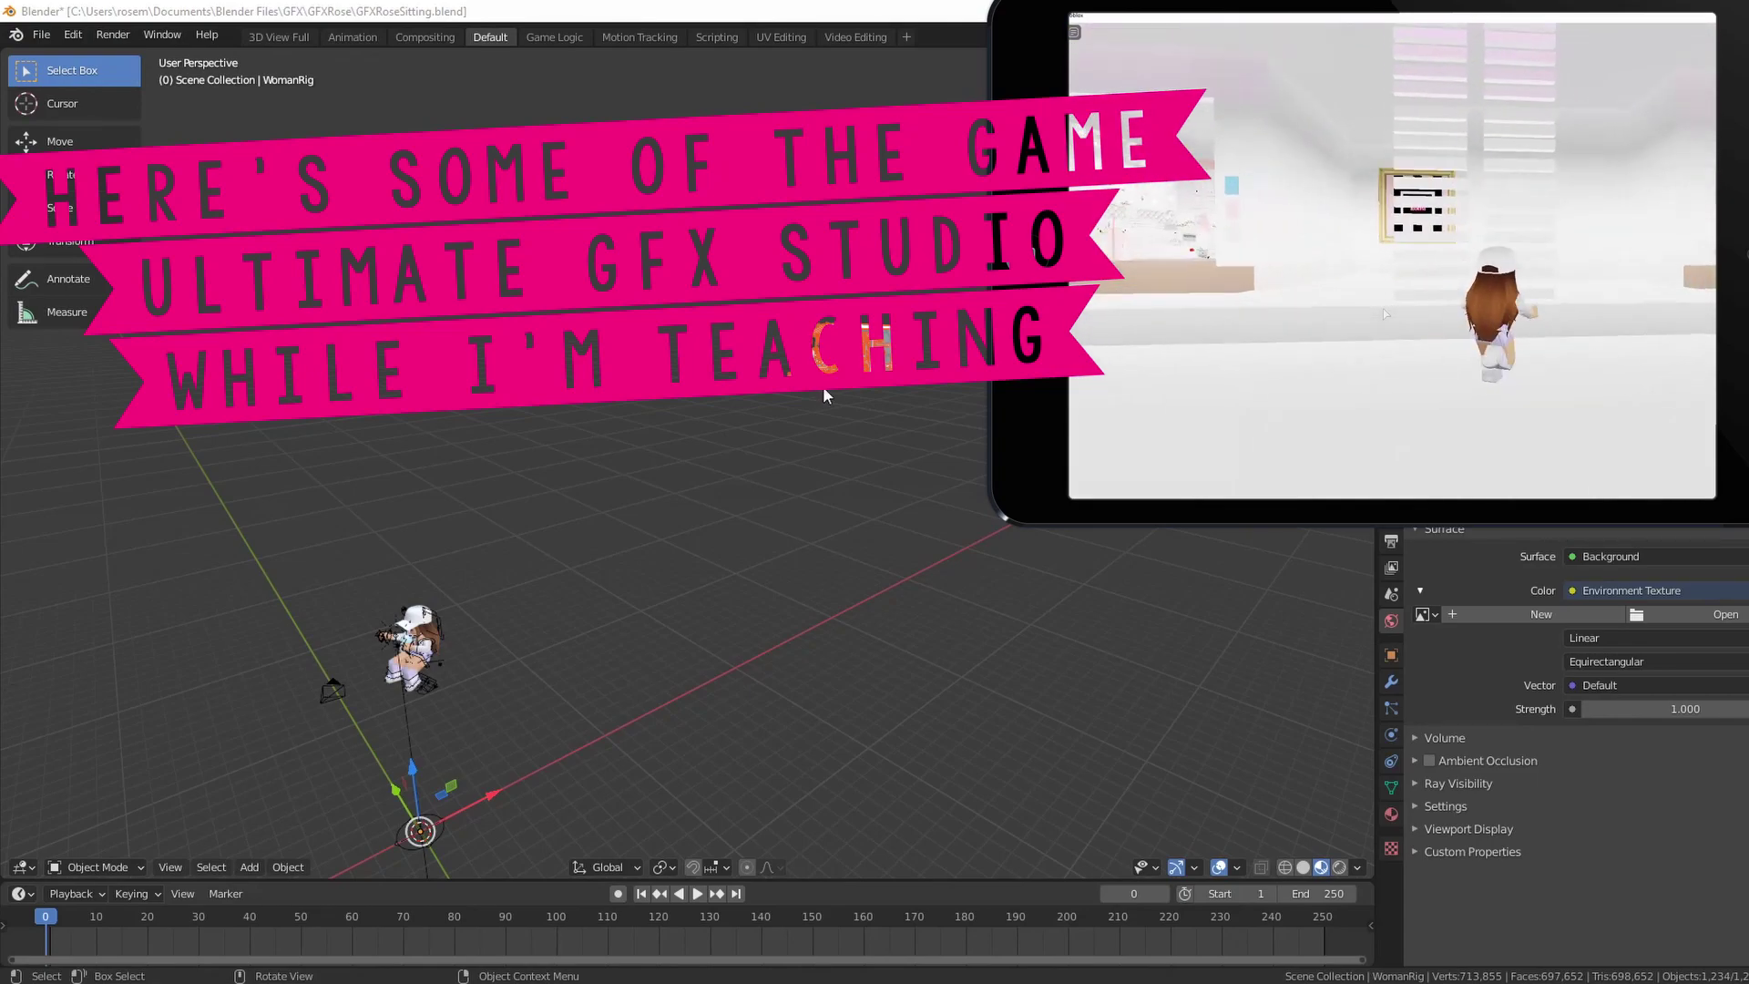
# Set the imported shop's origin to its geometry
pyautogui.rightClick(804, 409)
pyautogui.moveTo(803, 406)
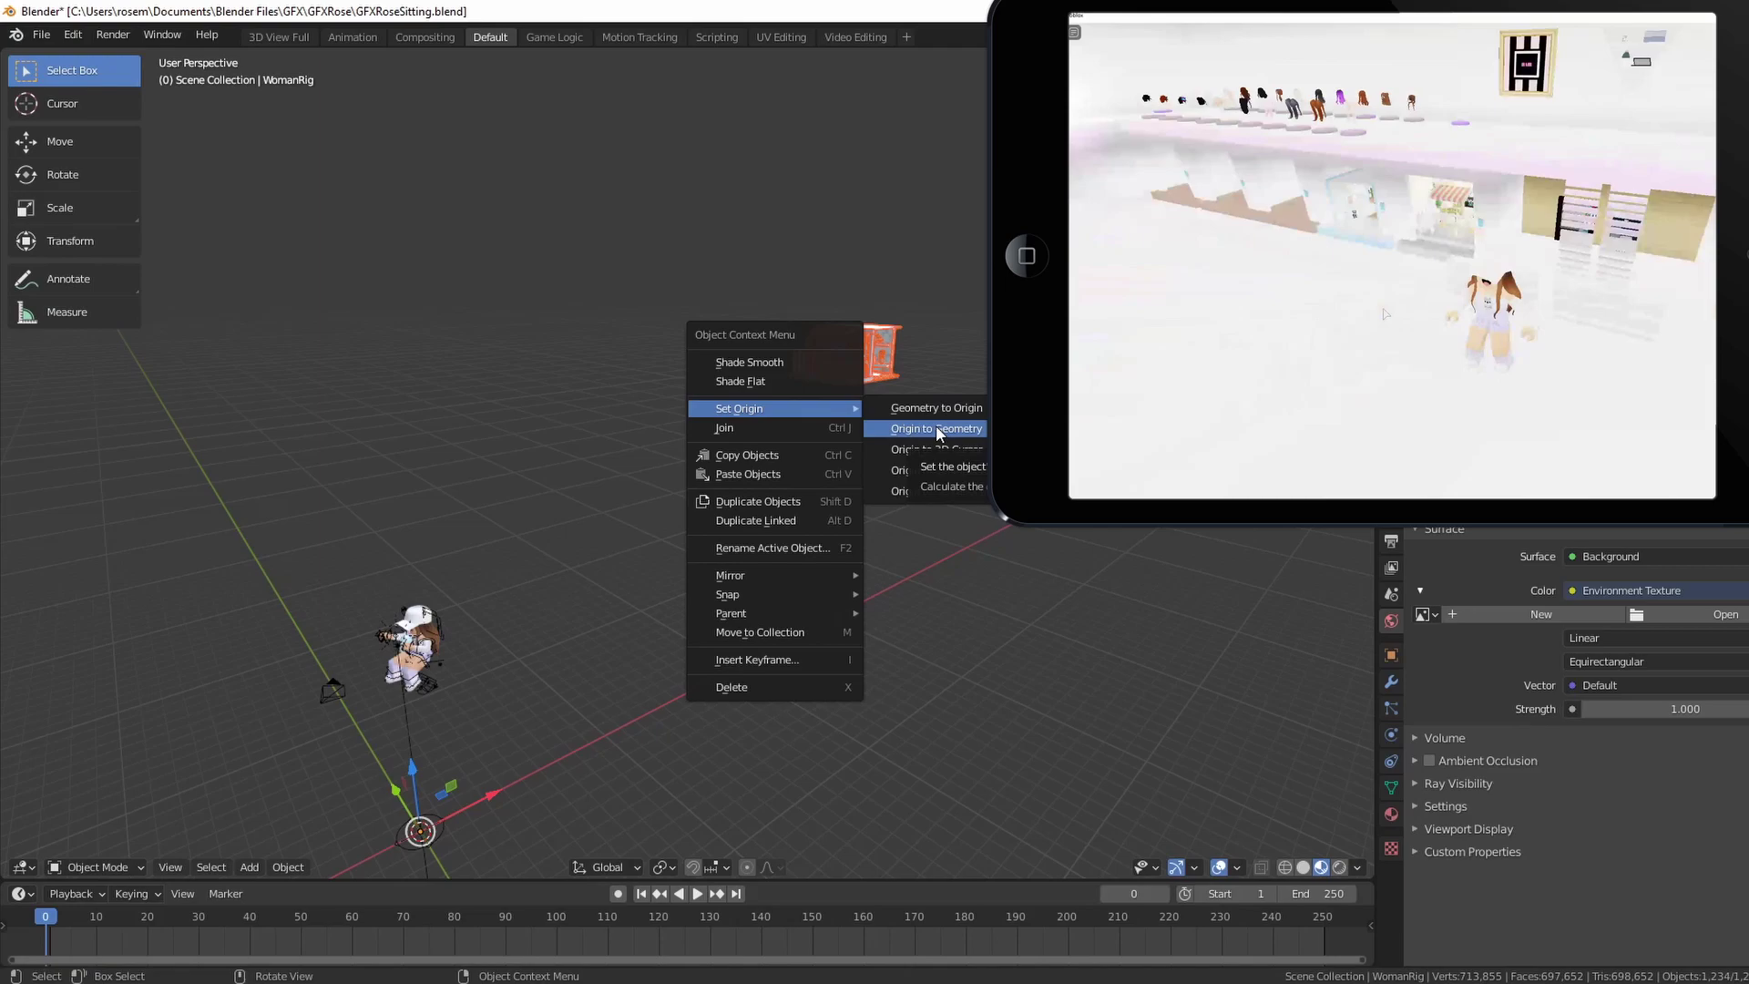
pyautogui.click(936, 428)
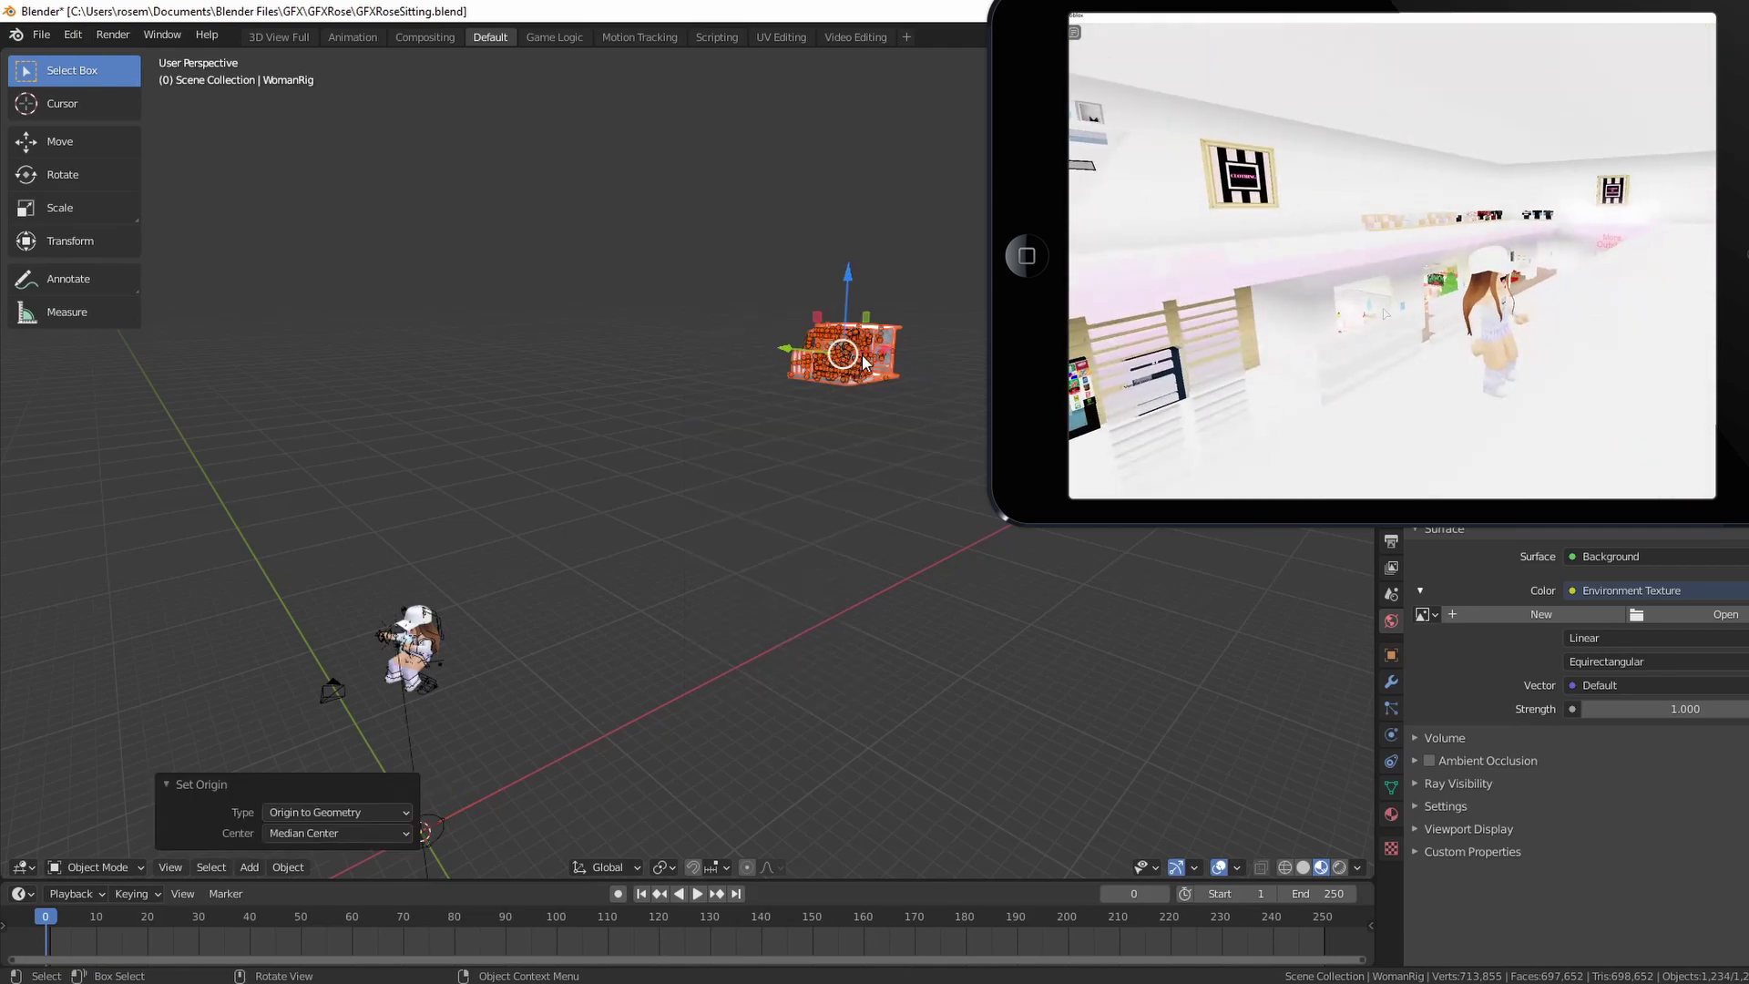
# Move the shop along X and Y so the seated character sits at its table
pyautogui.moveTo(841, 357); pyautogui.dragTo(516, 489)
pyautogui.scroll(-2, 529, 488)
pyautogui.moveTo(547, 488); pyautogui.dragTo(652, 494, button='middle')
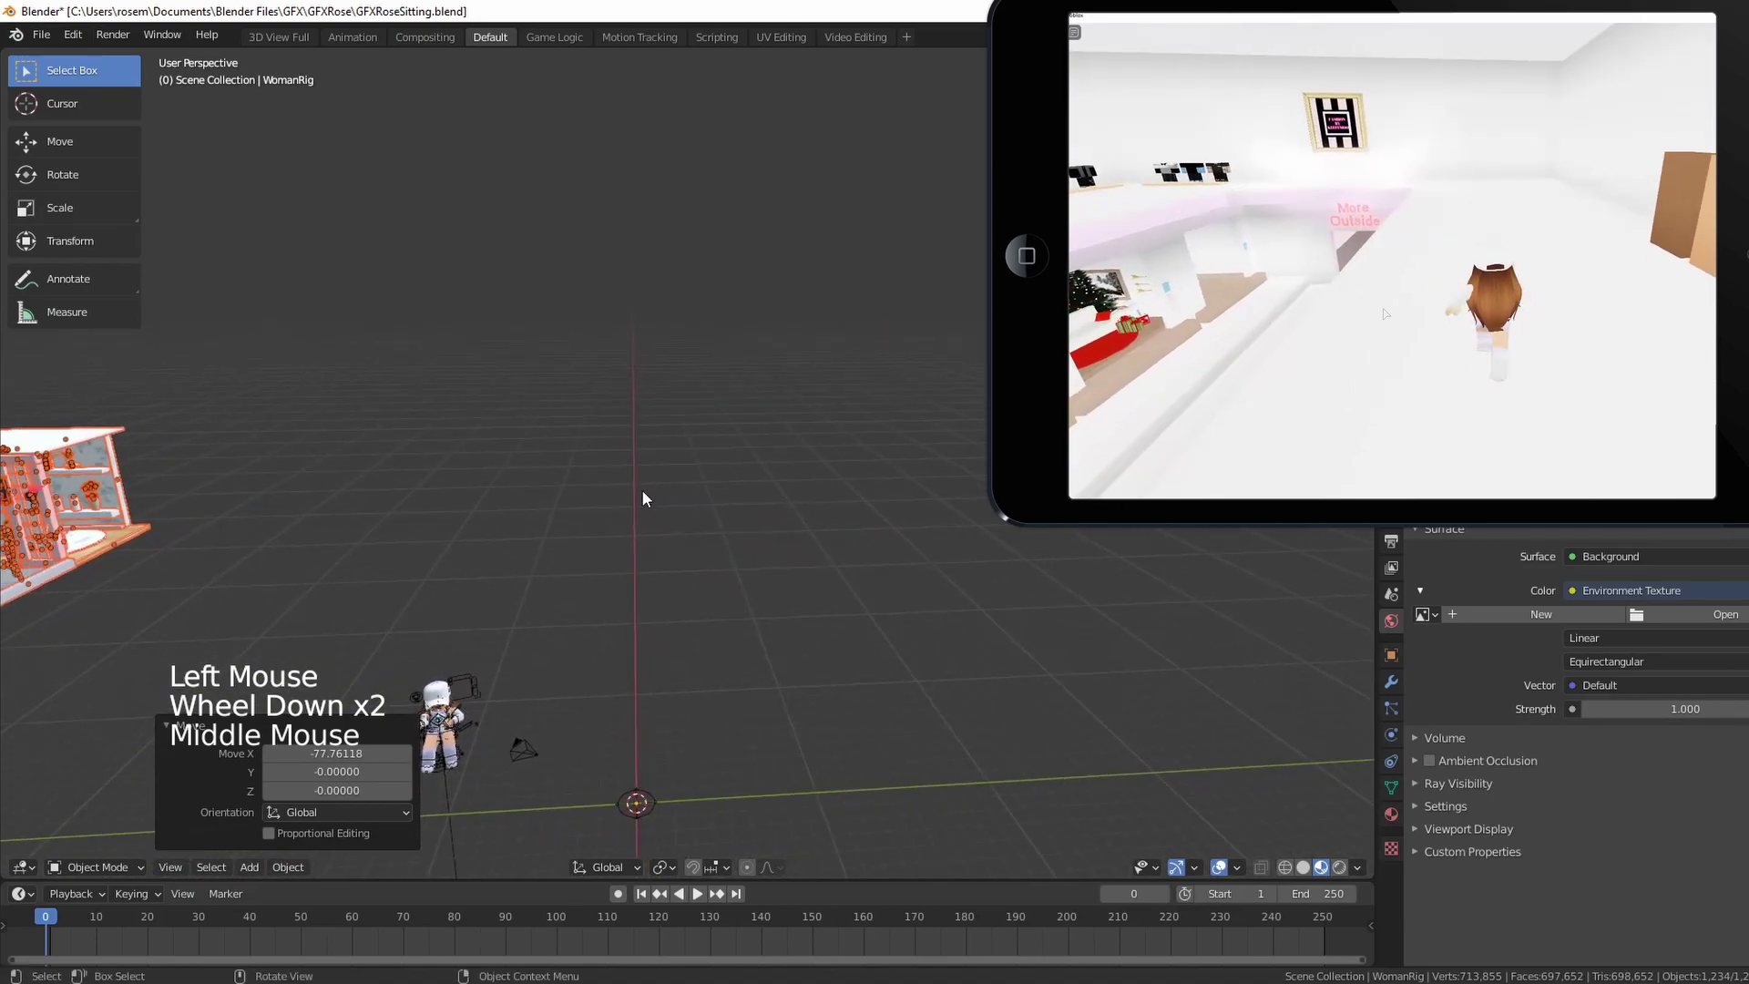
pyautogui.keyDown('shift'); pyautogui.moveTo(557, 525); pyautogui.dragTo(829, 407, button='middle'); pyautogui.keyUp('shift')
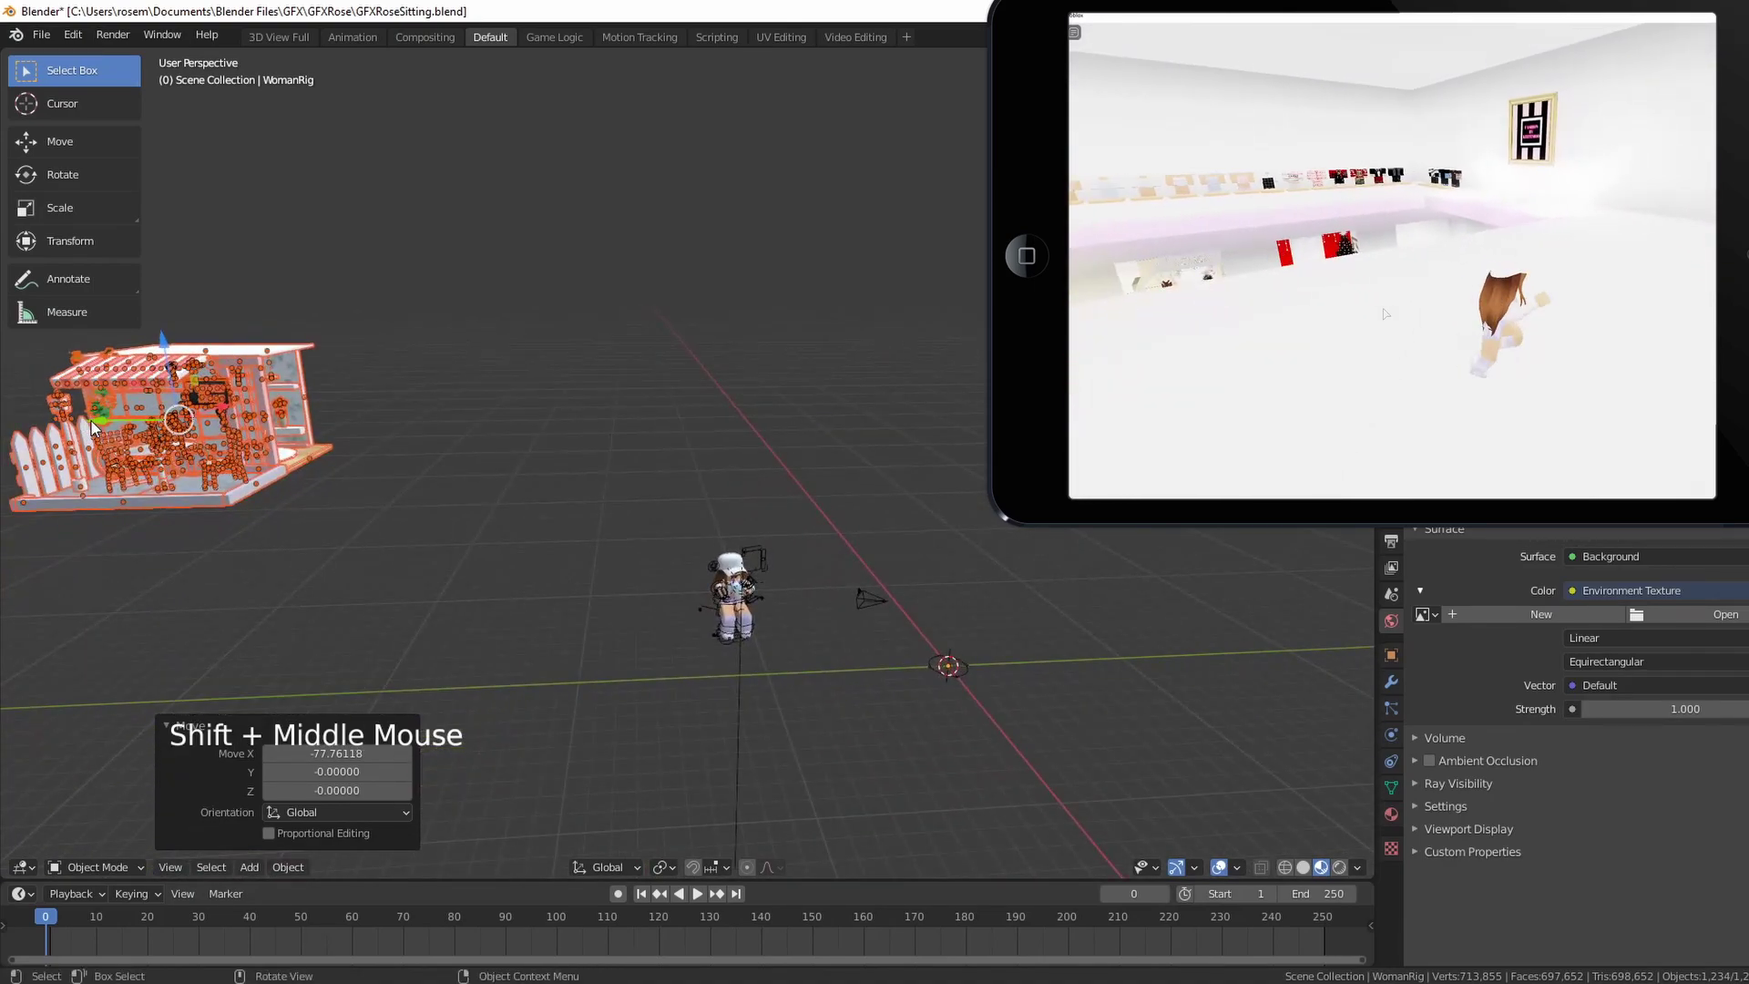
pyautogui.moveTo(100, 412); pyautogui.dragTo(597, 465)
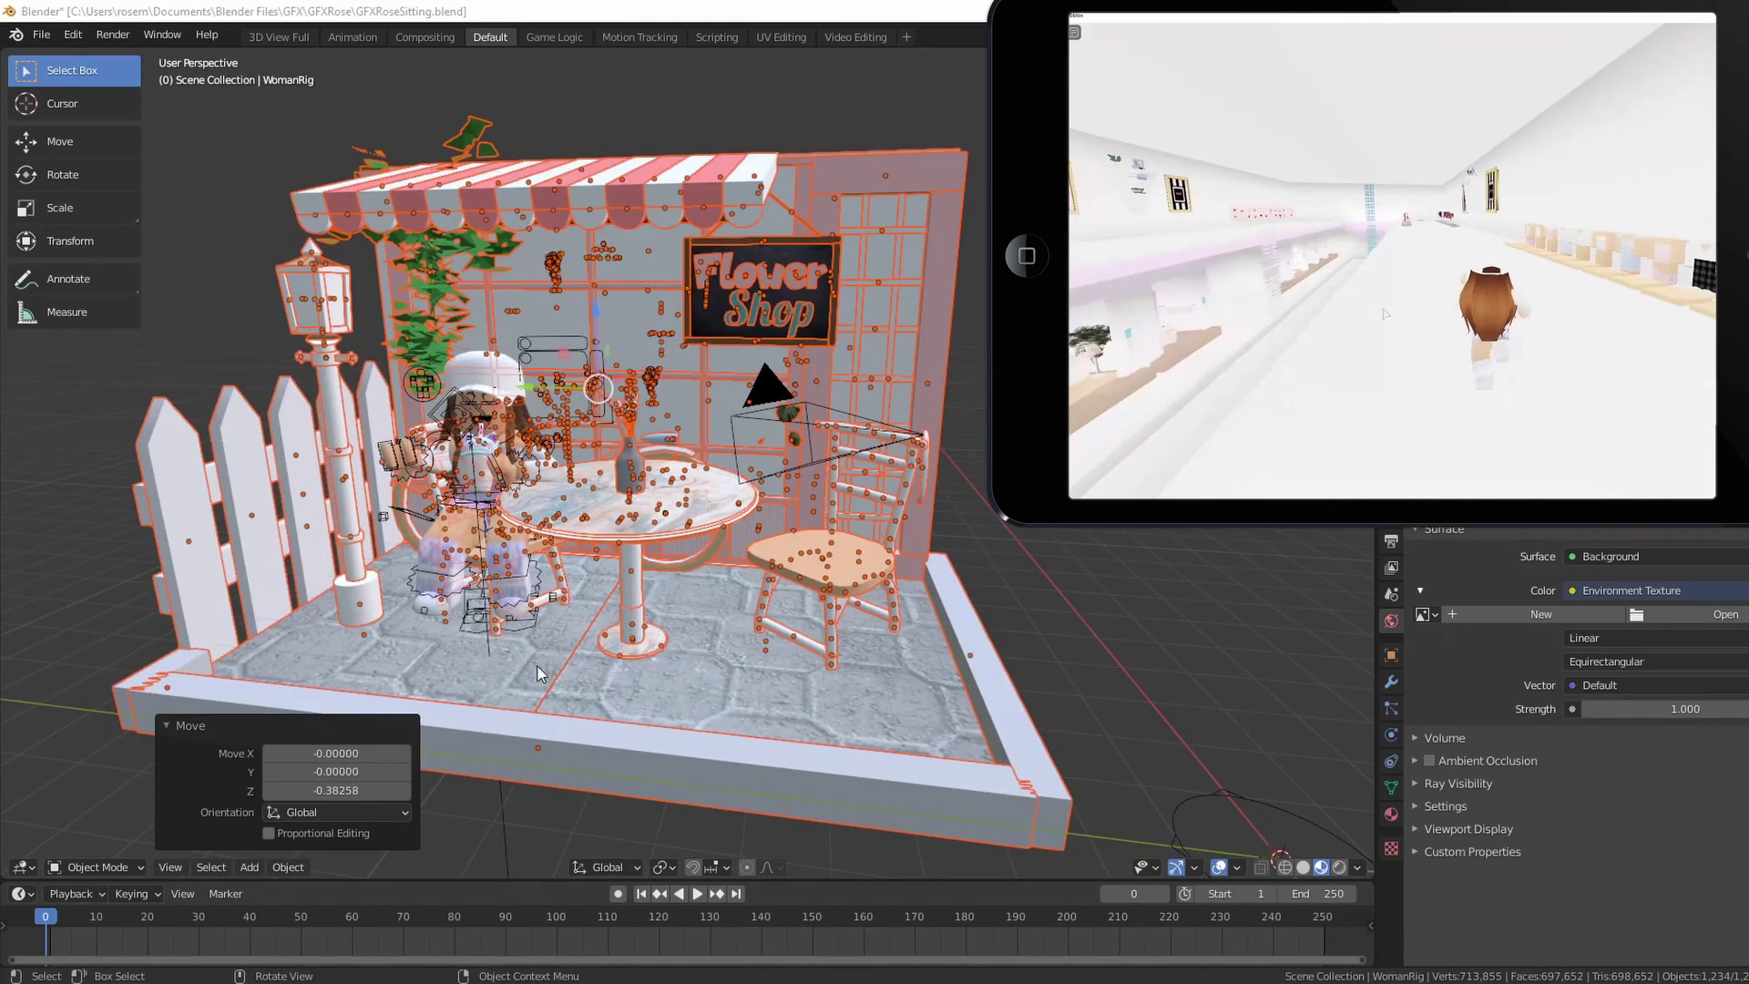
# Switch from Rendered to Material Preview shading and select the Part858 wall piece
pyautogui.click(121, 475)
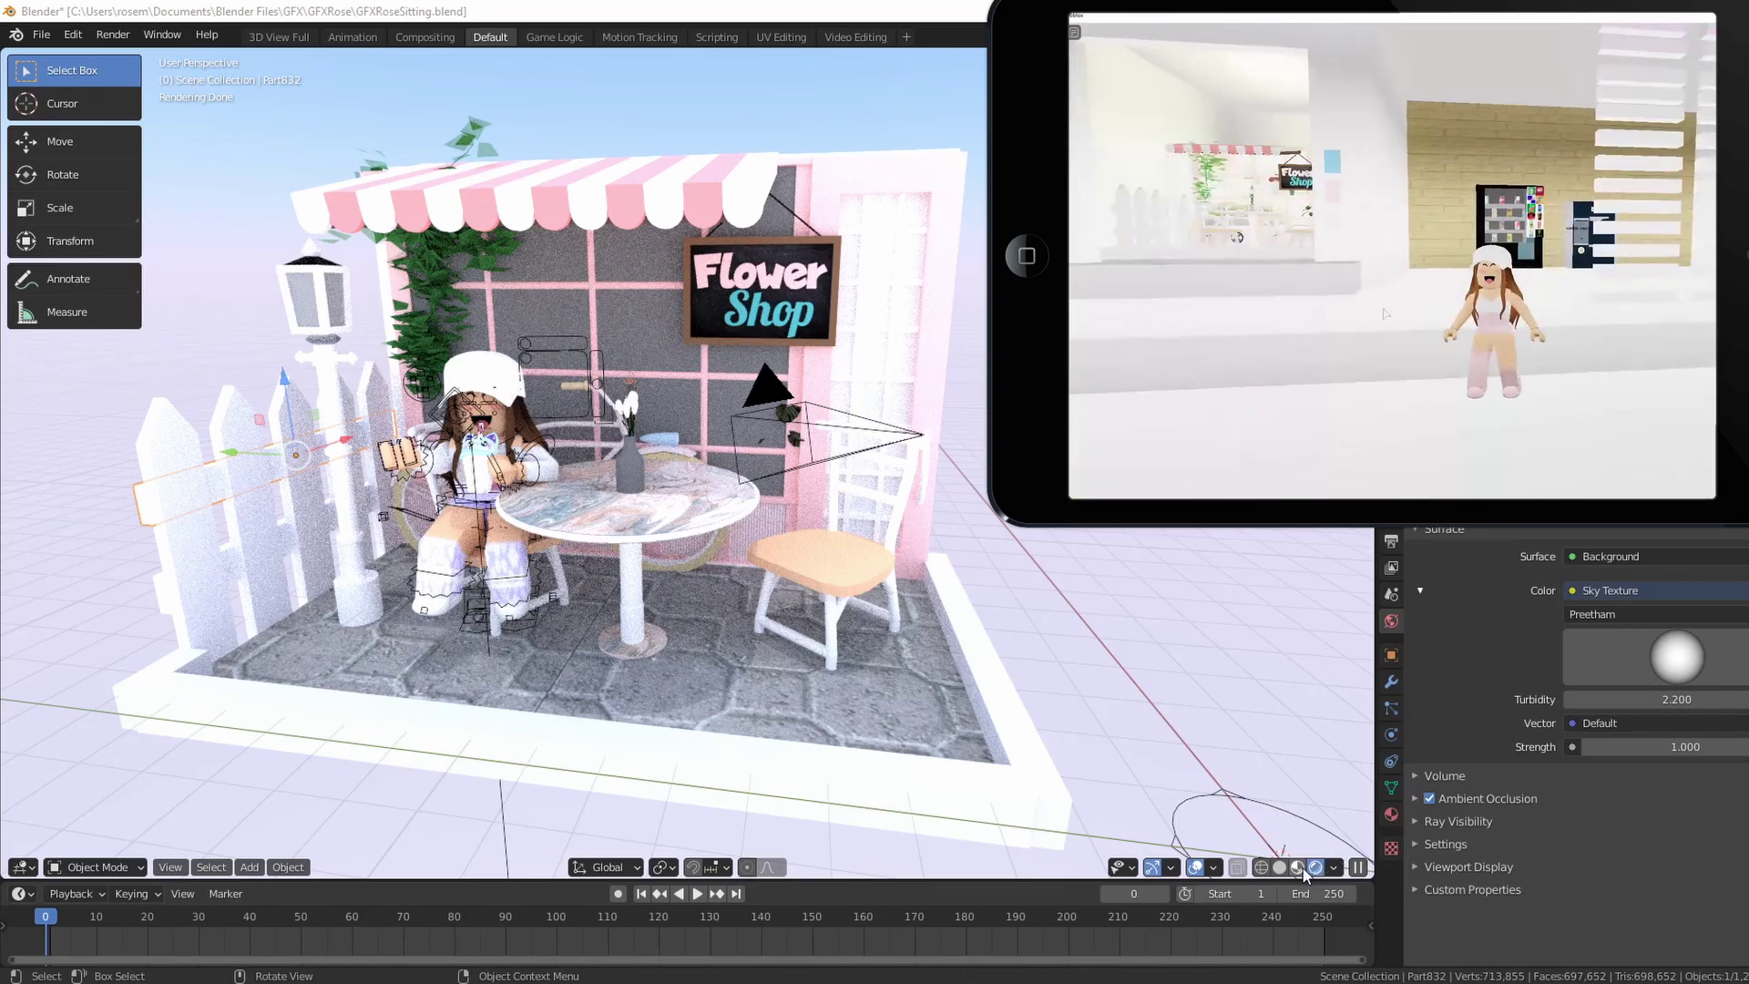
pyautogui.click(1301, 868)
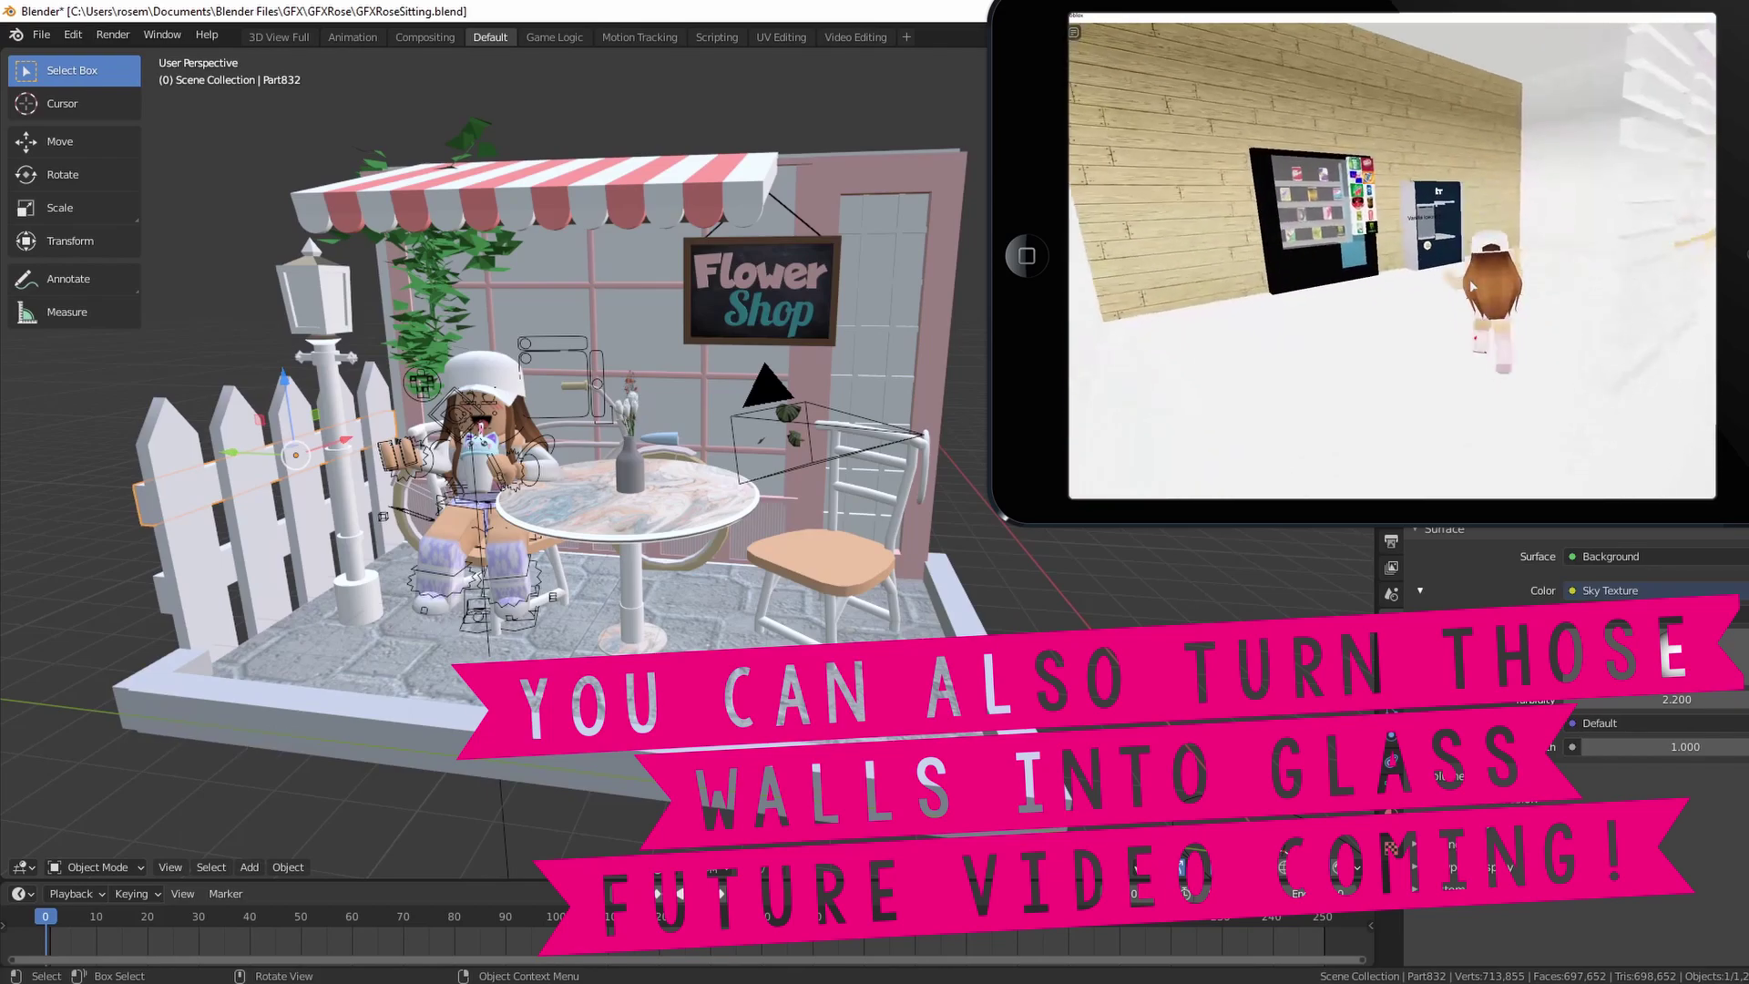
pyautogui.scroll(-2, 510, 456)
pyautogui.moveTo(510, 455); pyautogui.dragTo(641, 386, button='middle')
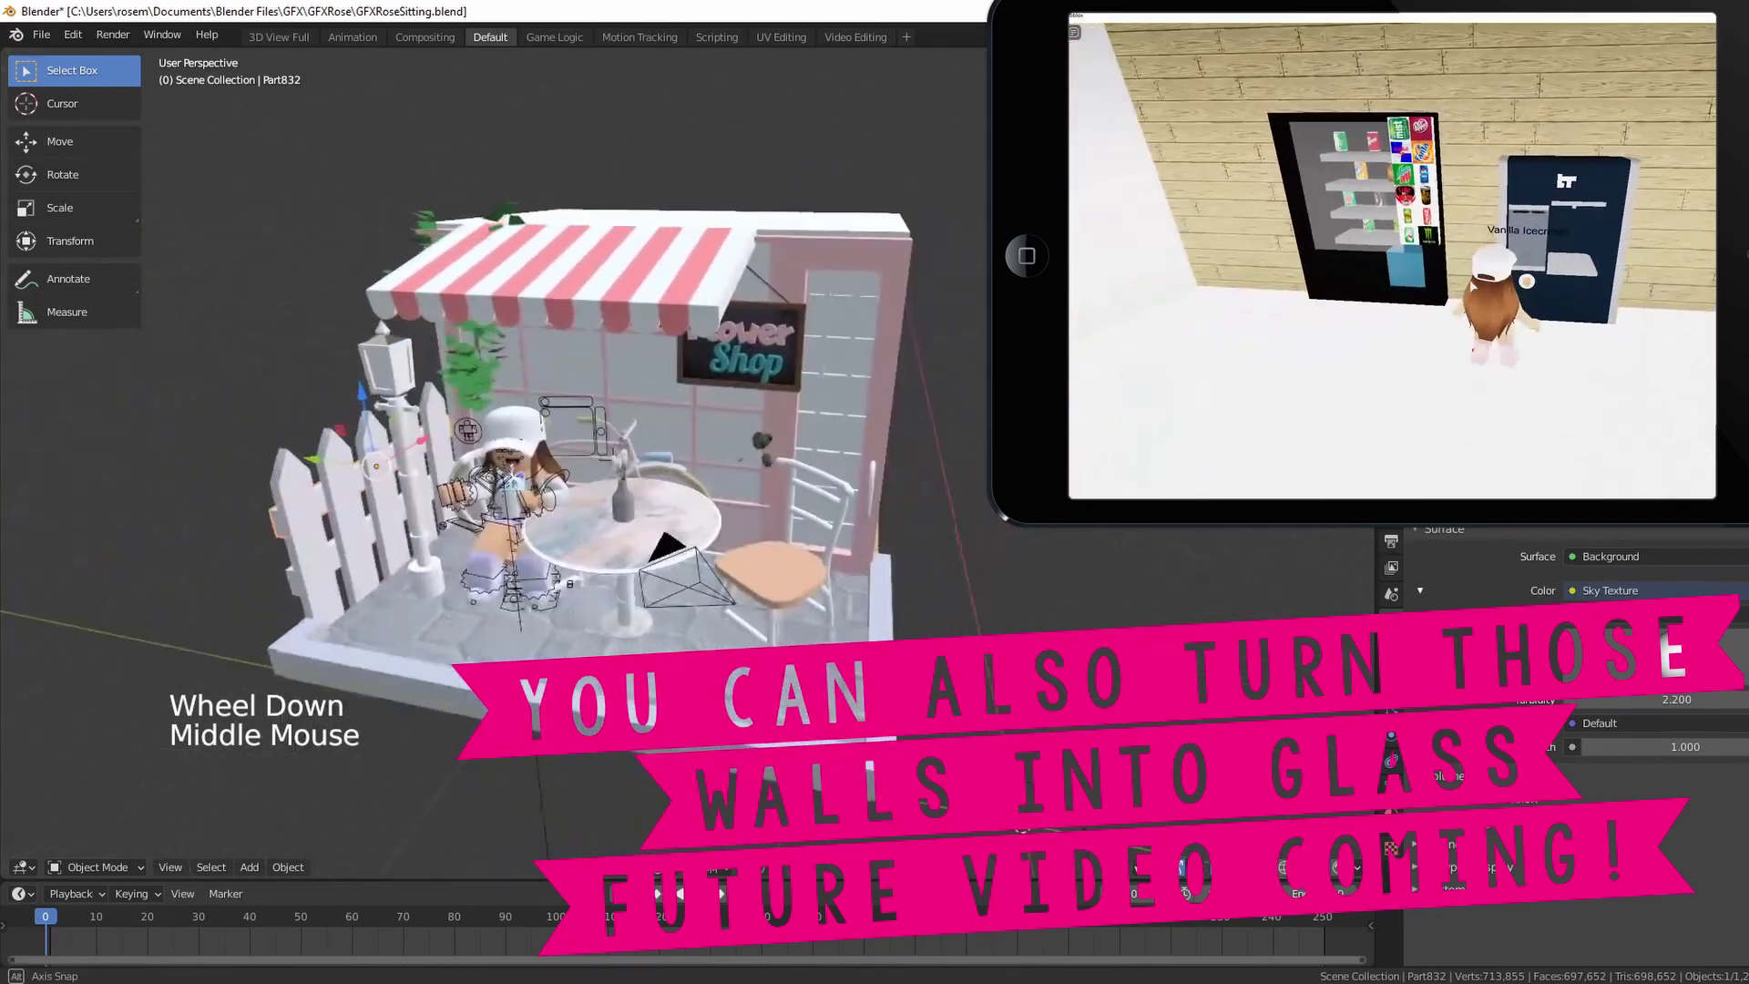
pyautogui.click(642, 381)
pyautogui.moveTo(801, 459); pyautogui.dragTo(827, 472, button='middle')
pyautogui.scroll(2, 555, 390)
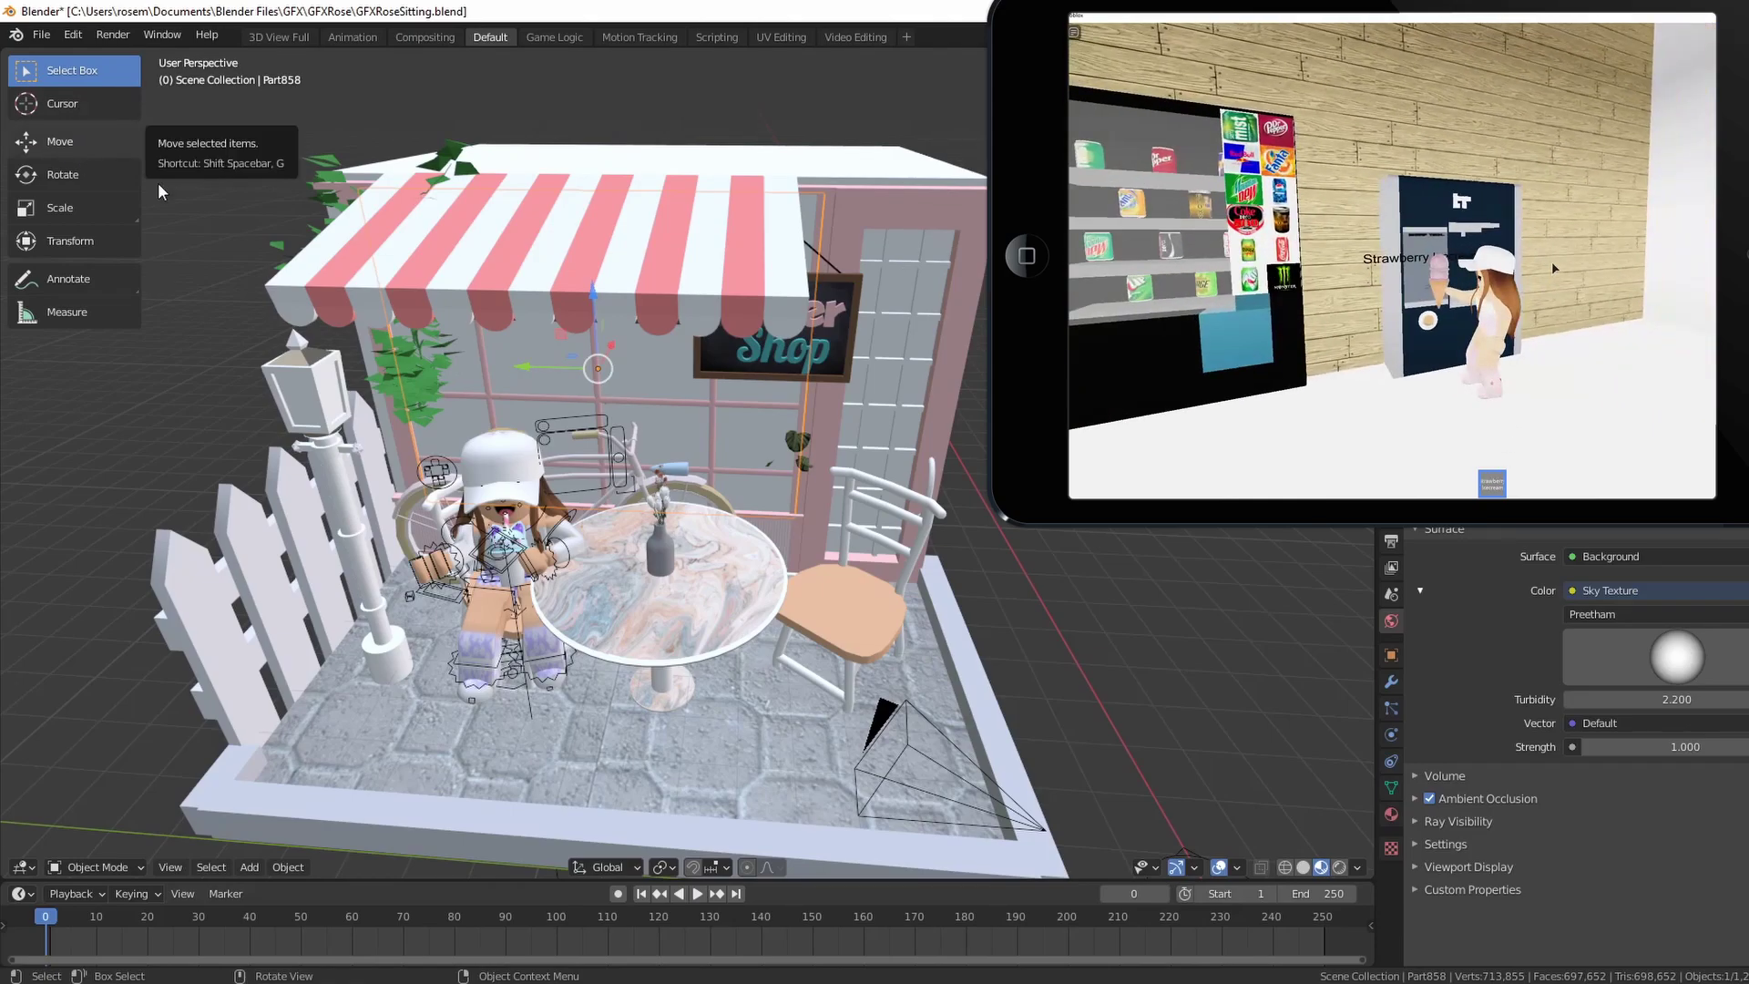
# Move the Part858 wall plane −4.86 along Y so it stands beside the shop
pyautogui.moveTo(523, 371); pyautogui.dragTo(1138, 429)
pyautogui.scroll(-2, 1126, 450)
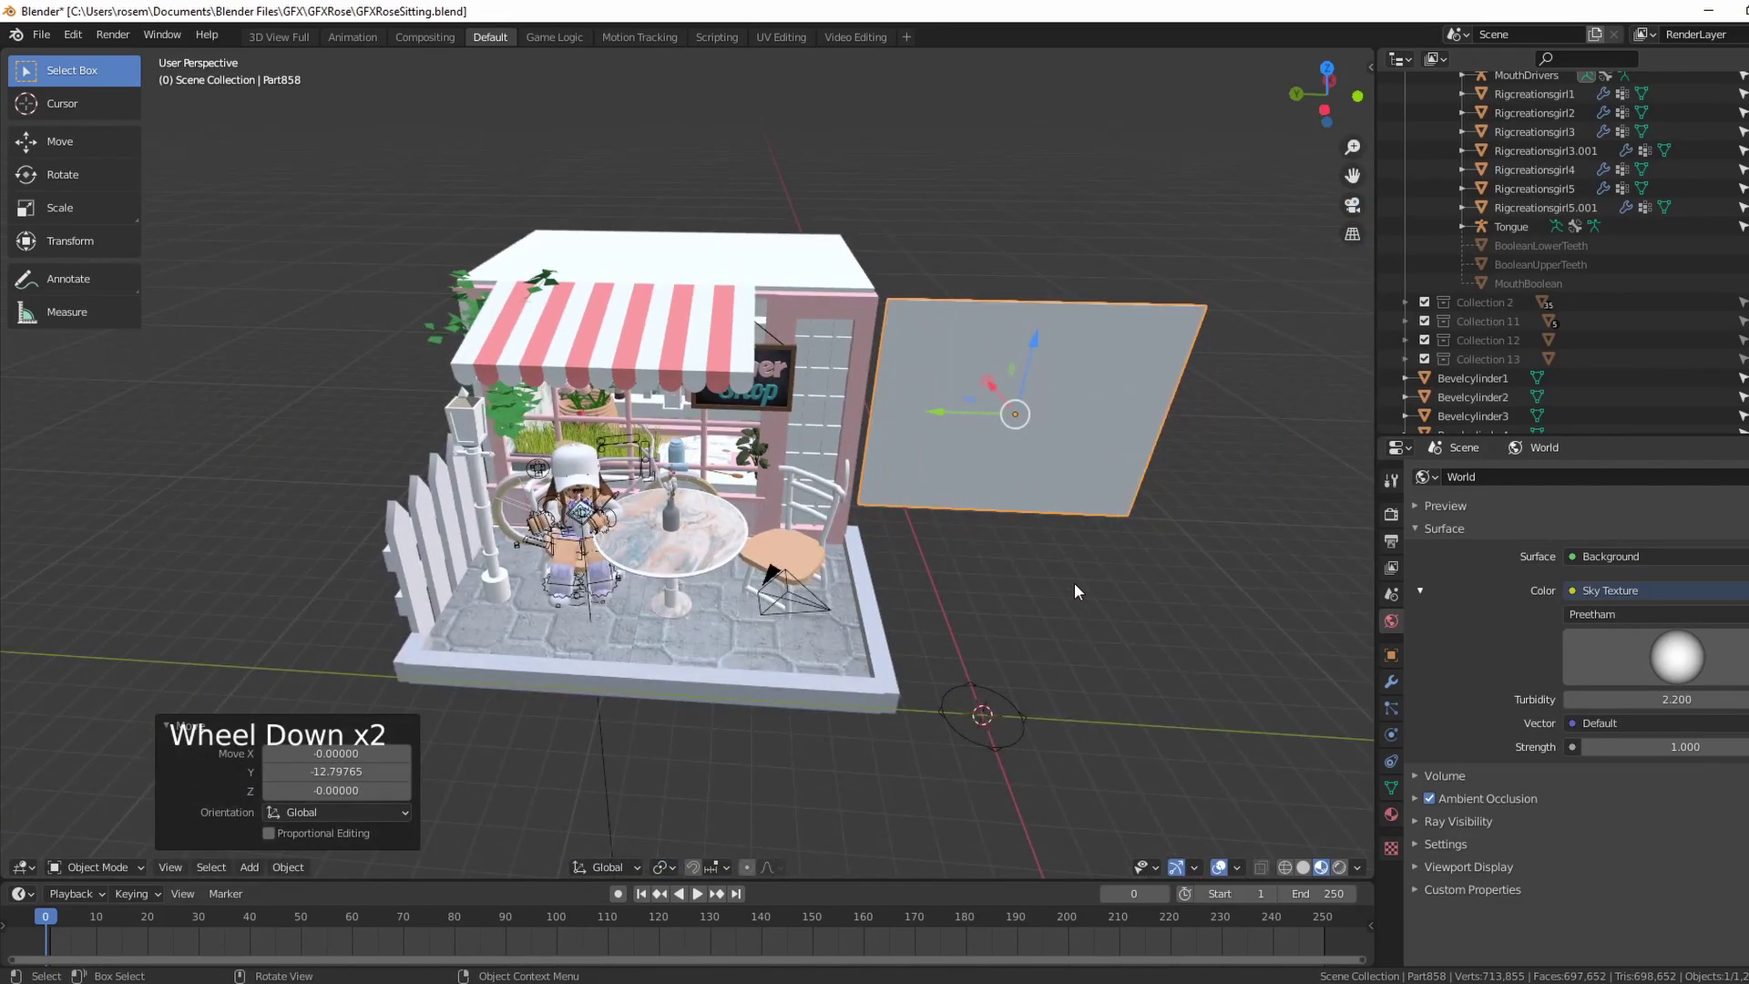
pyautogui.moveTo(1075, 583); pyautogui.dragTo(1082, 553, button='middle')
pyautogui.moveTo(939, 393); pyautogui.dragTo(1217, 828)
# Check the scene in Rendered shading, then return to Material Preview
pyautogui.click(1335, 867)
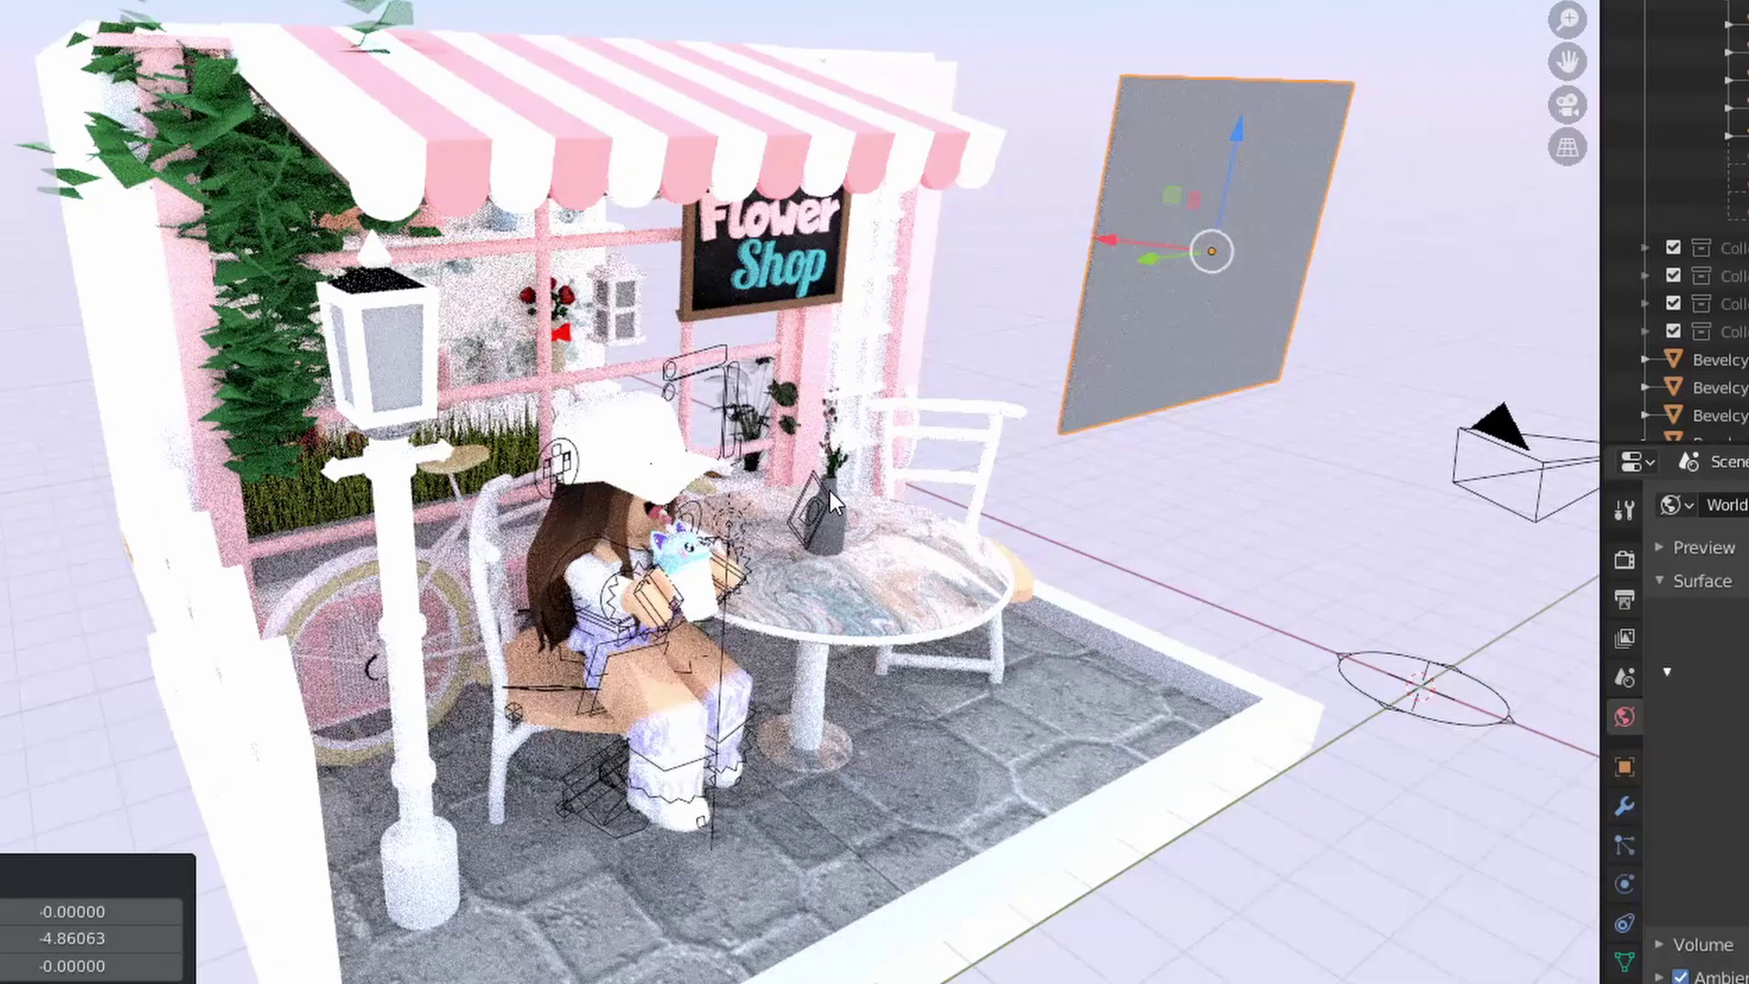
pyautogui.scroll(-2, 911, 560)
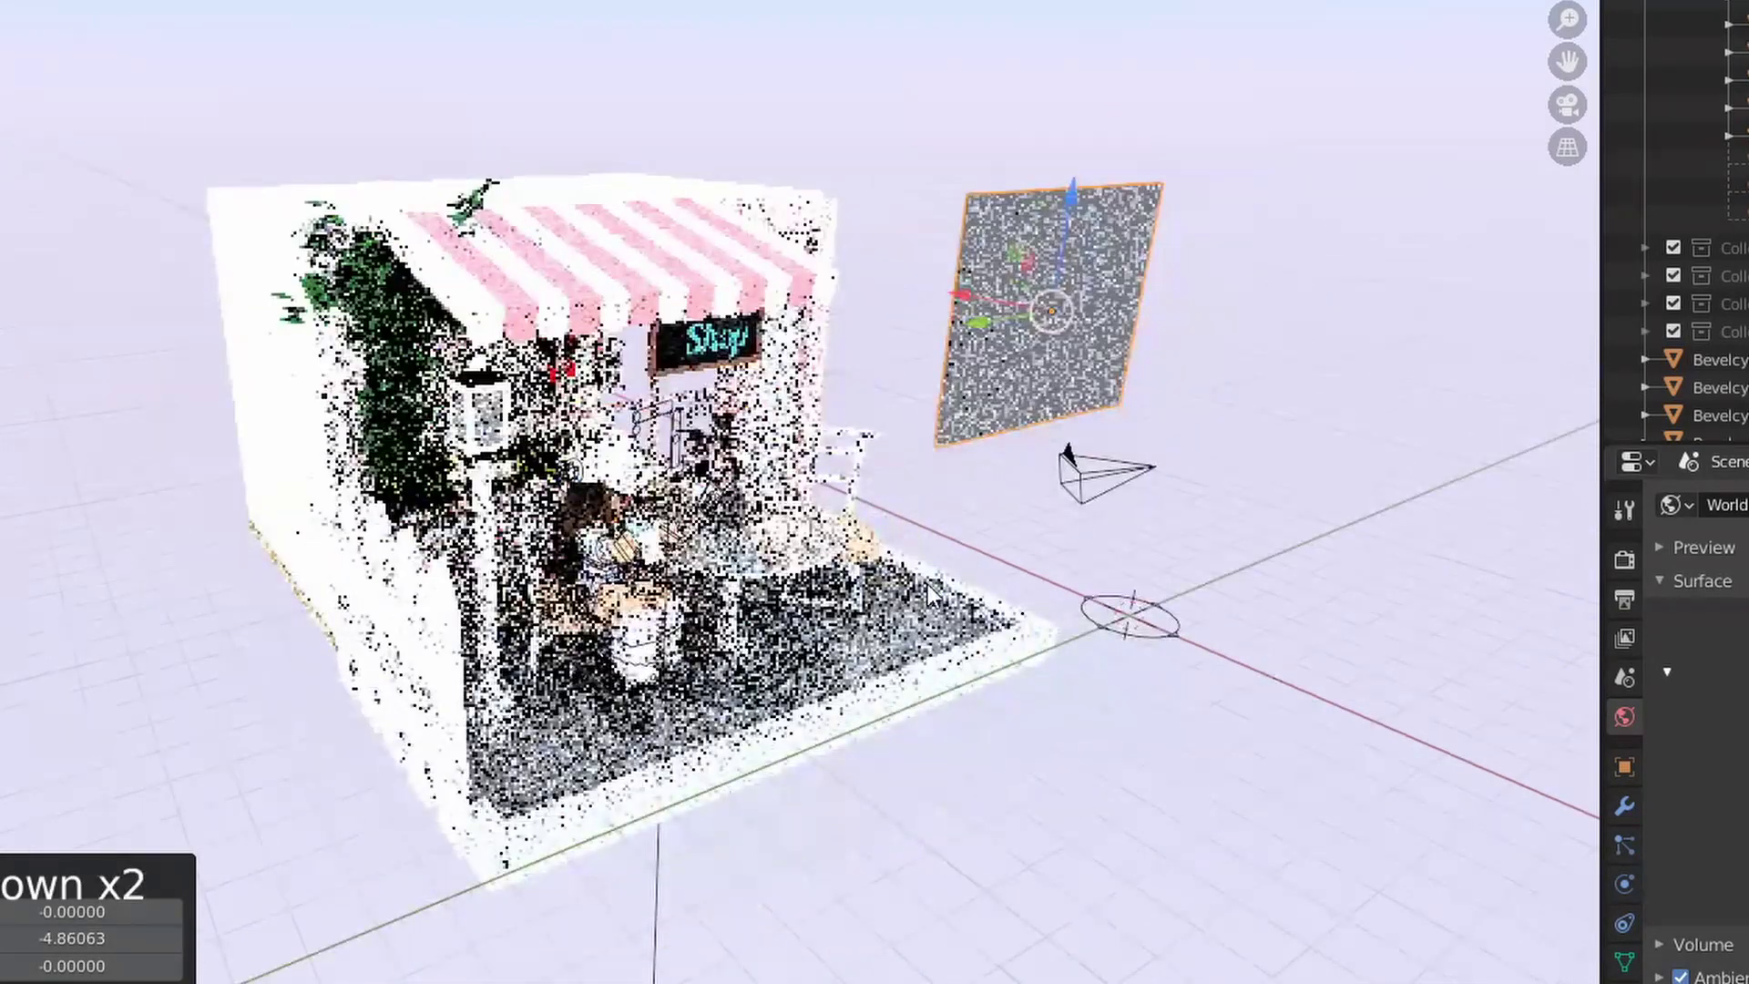
pyautogui.moveTo(927, 583); pyautogui.dragTo(801, 605, button='middle')
pyautogui.moveTo(831, 546); pyautogui.dragTo(847, 557, button='middle')
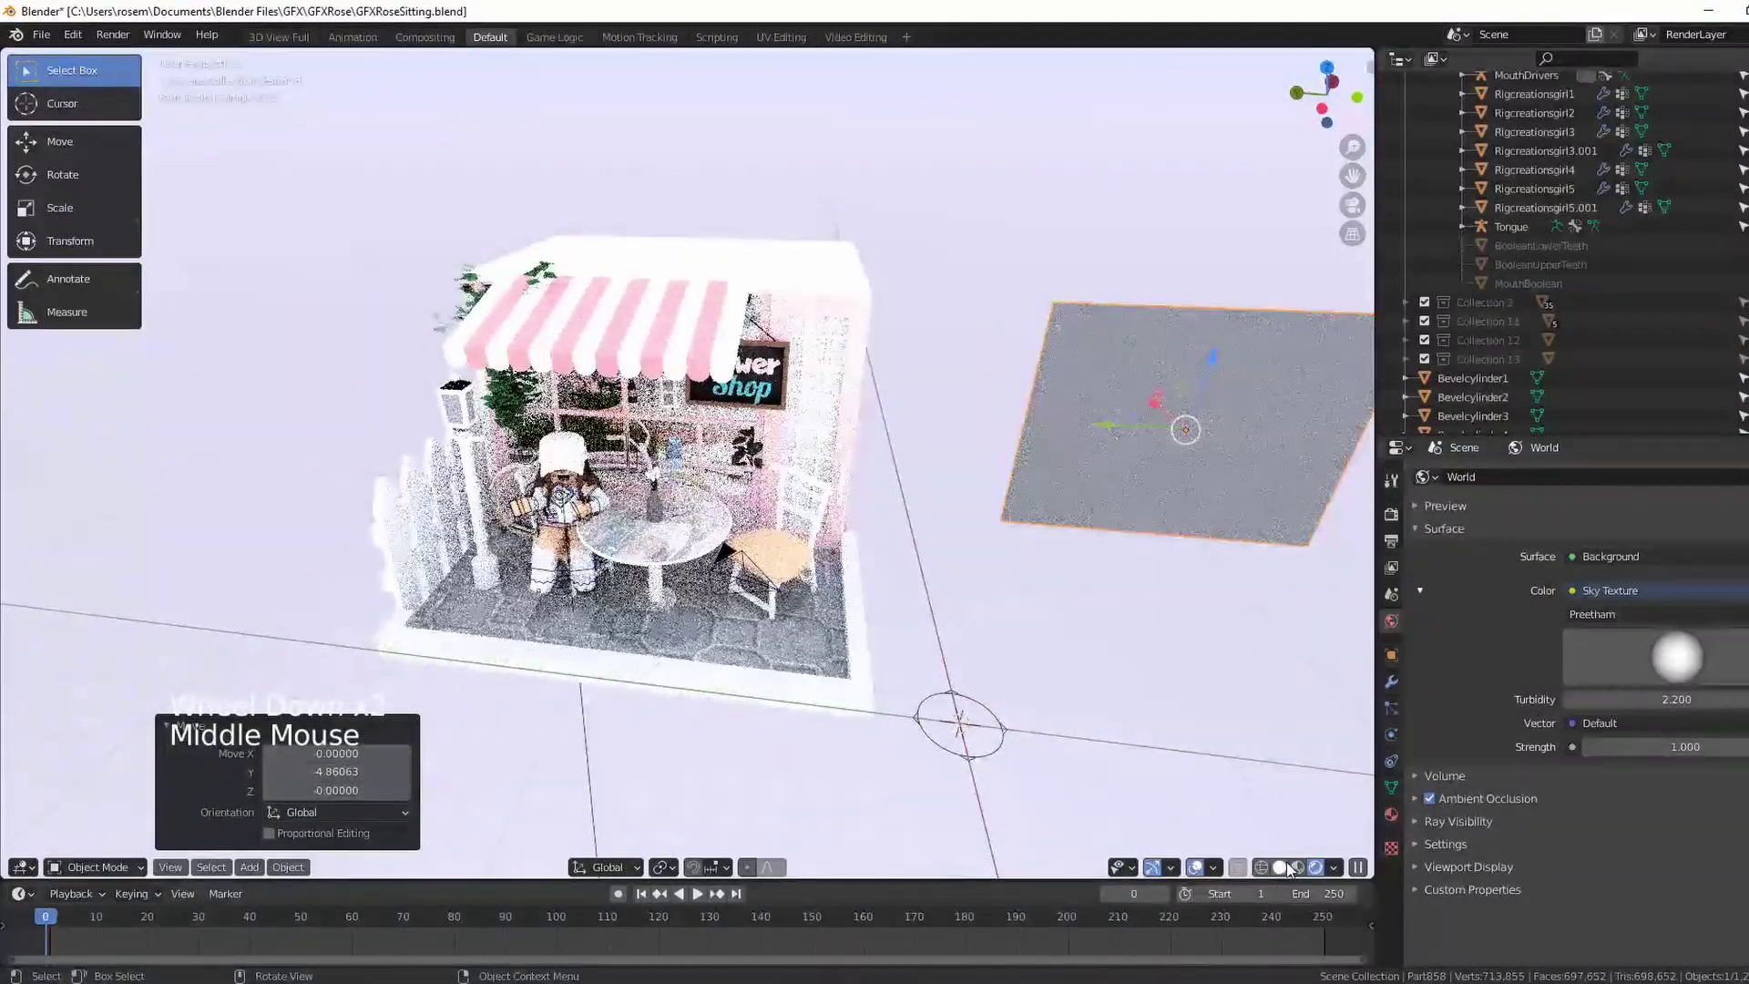
pyautogui.click(1297, 867)
pyautogui.moveTo(1140, 674)
pyautogui.keyDown('shift'); pyautogui.mouseDown(button='middle')
pyautogui.moveTo(892, 617)
pyautogui.moveTo(904, 652)
pyautogui.moveTo(823, 664)
pyautogui.mouseUp(button='middle'); pyautogui.keyUp('shift')
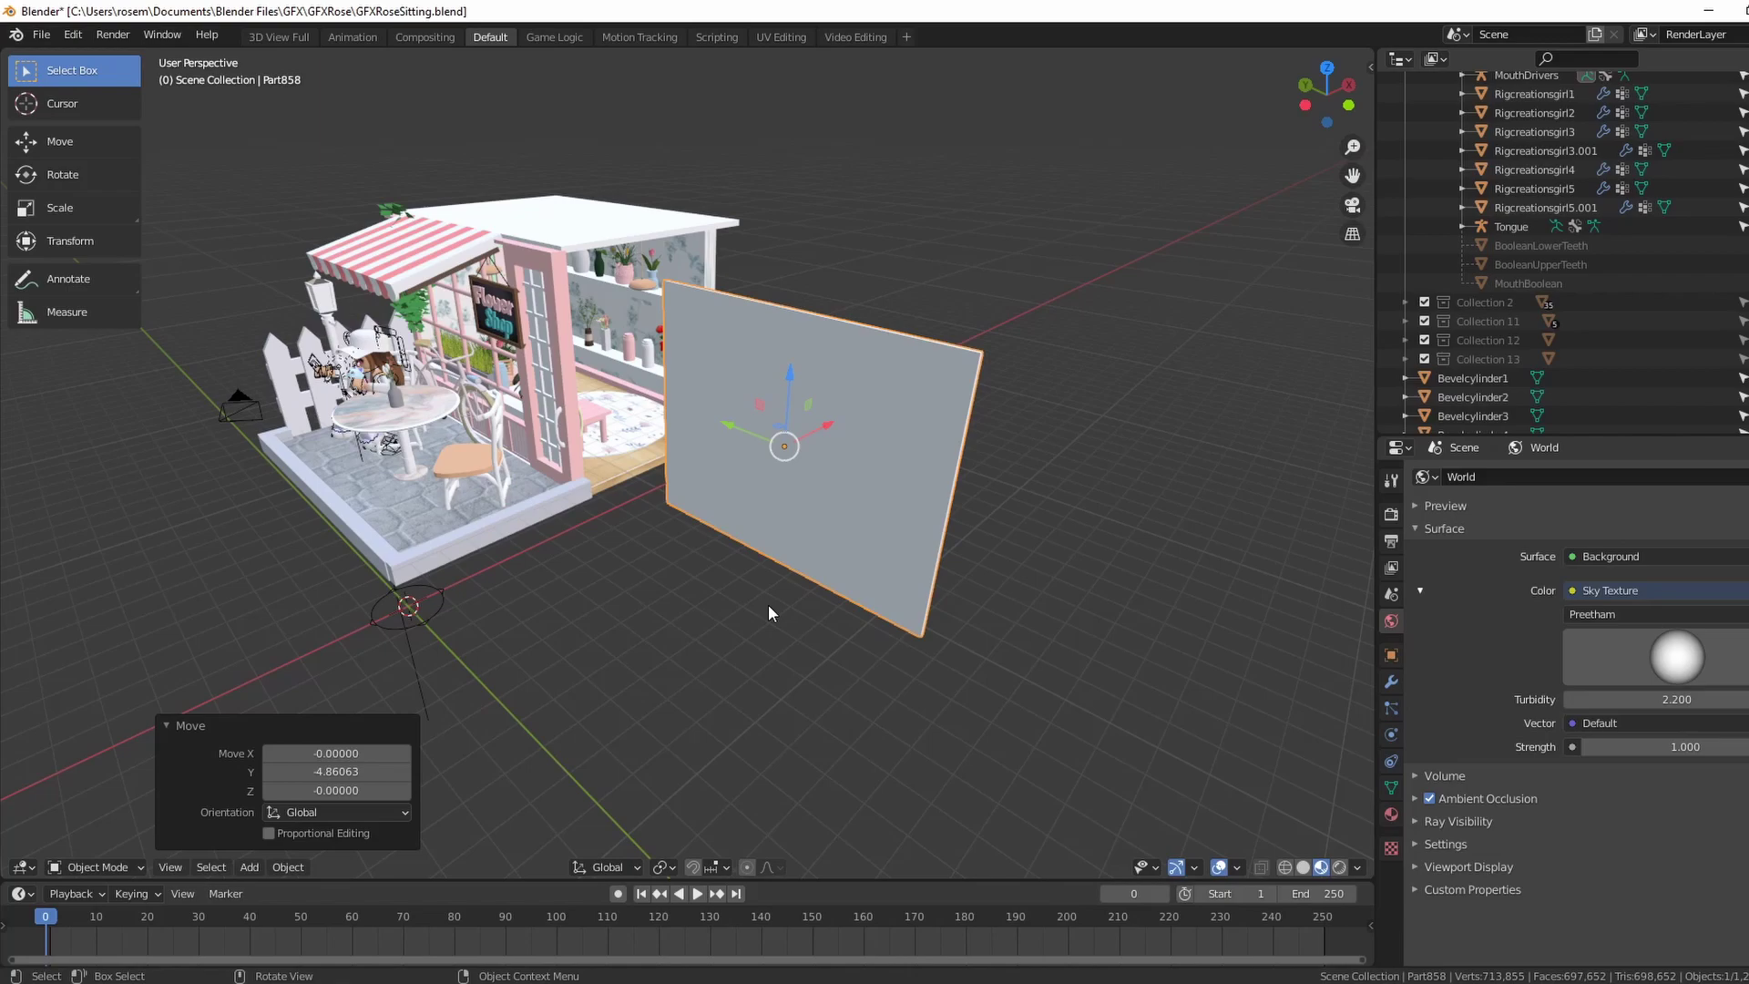
# Rotate the plane about 90° and make rough Y and X moves toward the shop
pyautogui.press('r')
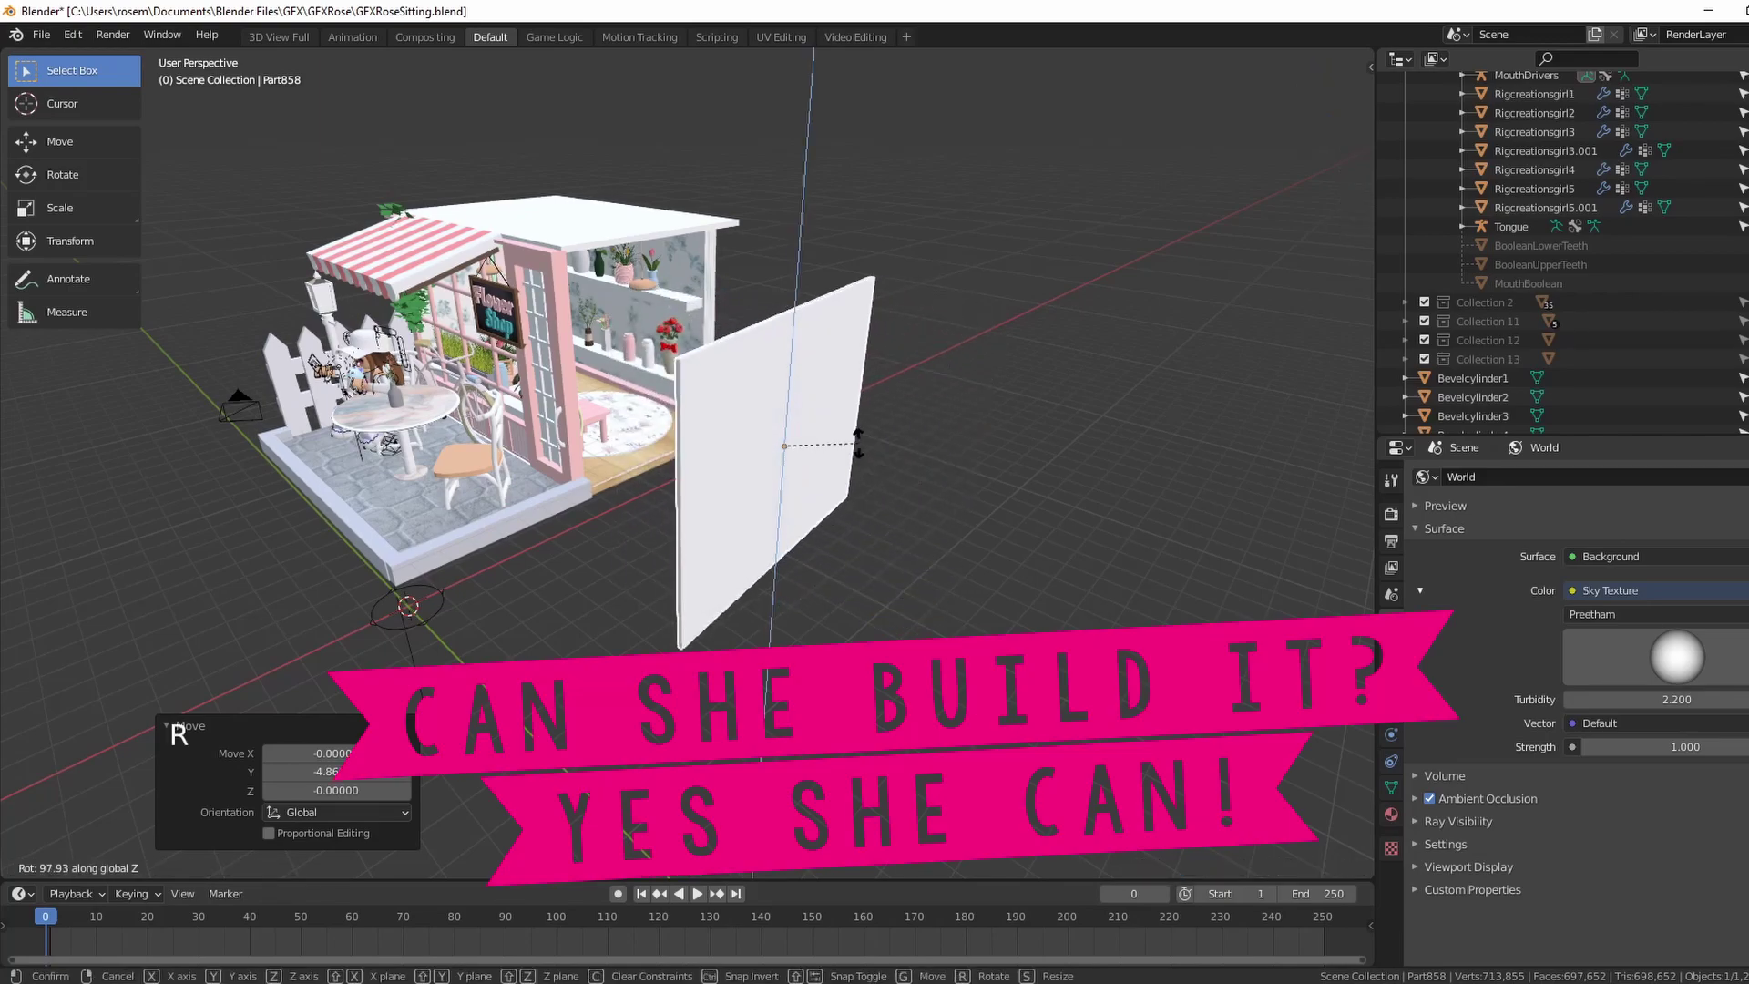
pyautogui.click(823, 495)
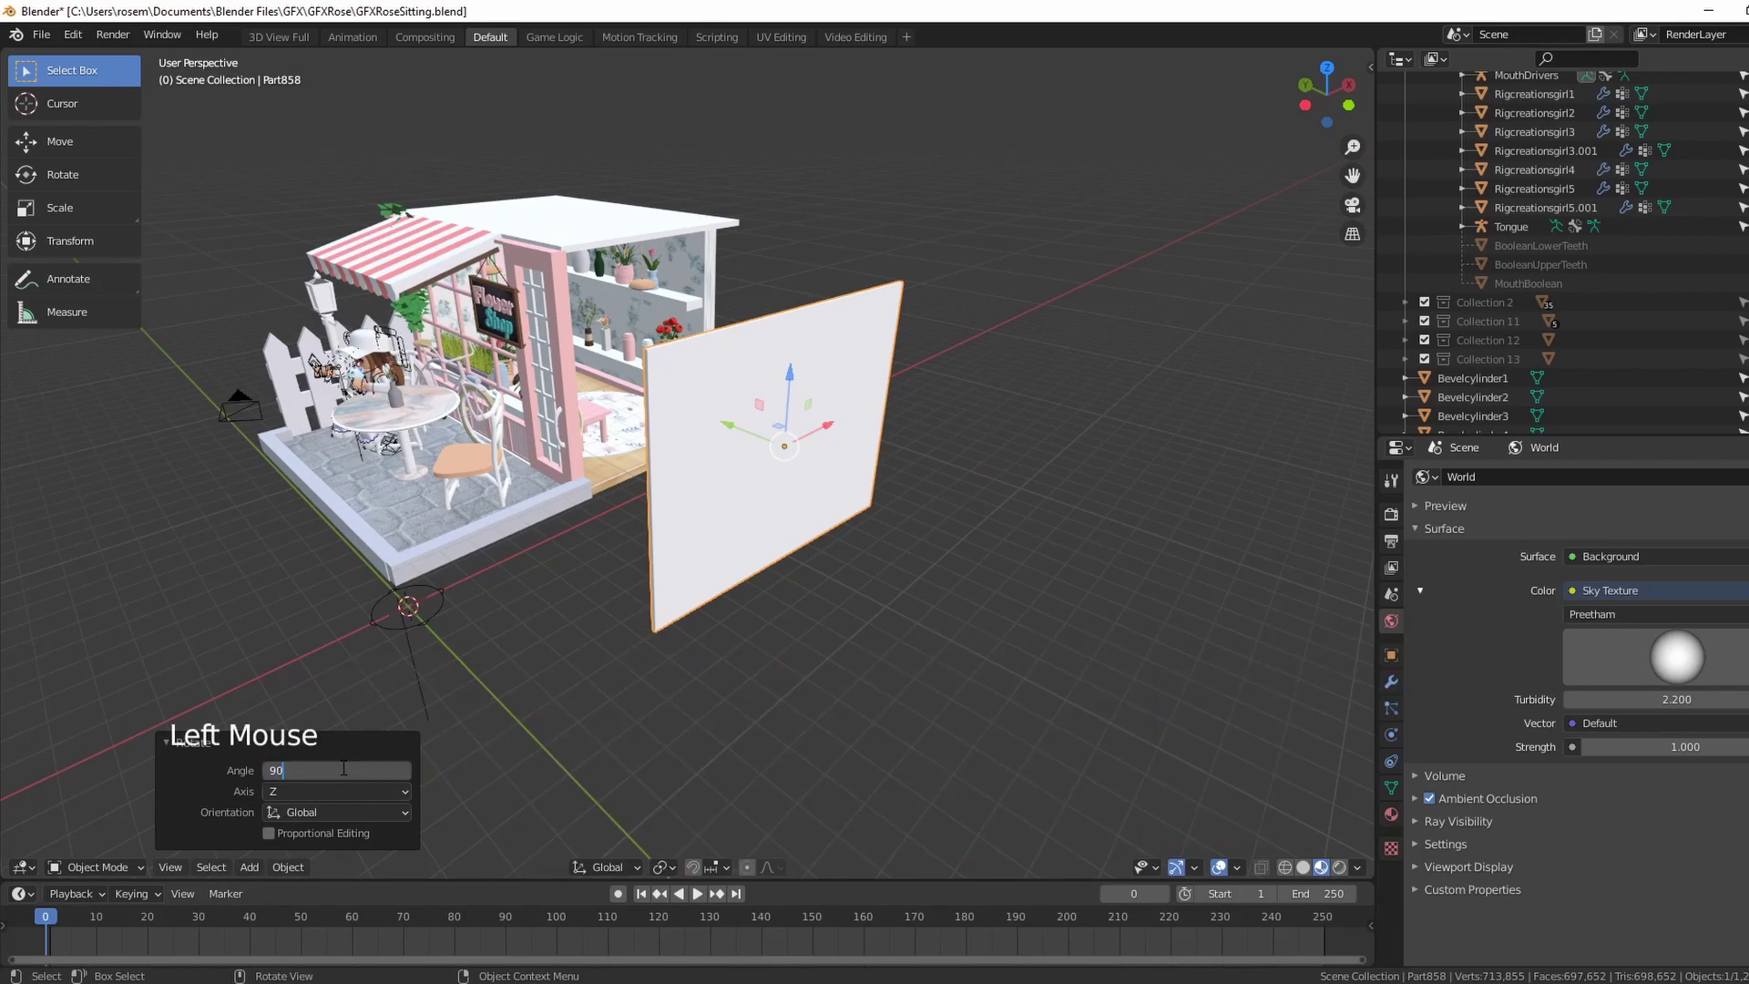
pyautogui.scroll(-1, 492, 605)
pyautogui.moveTo(492, 606); pyautogui.dragTo(605, 555, button='middle')
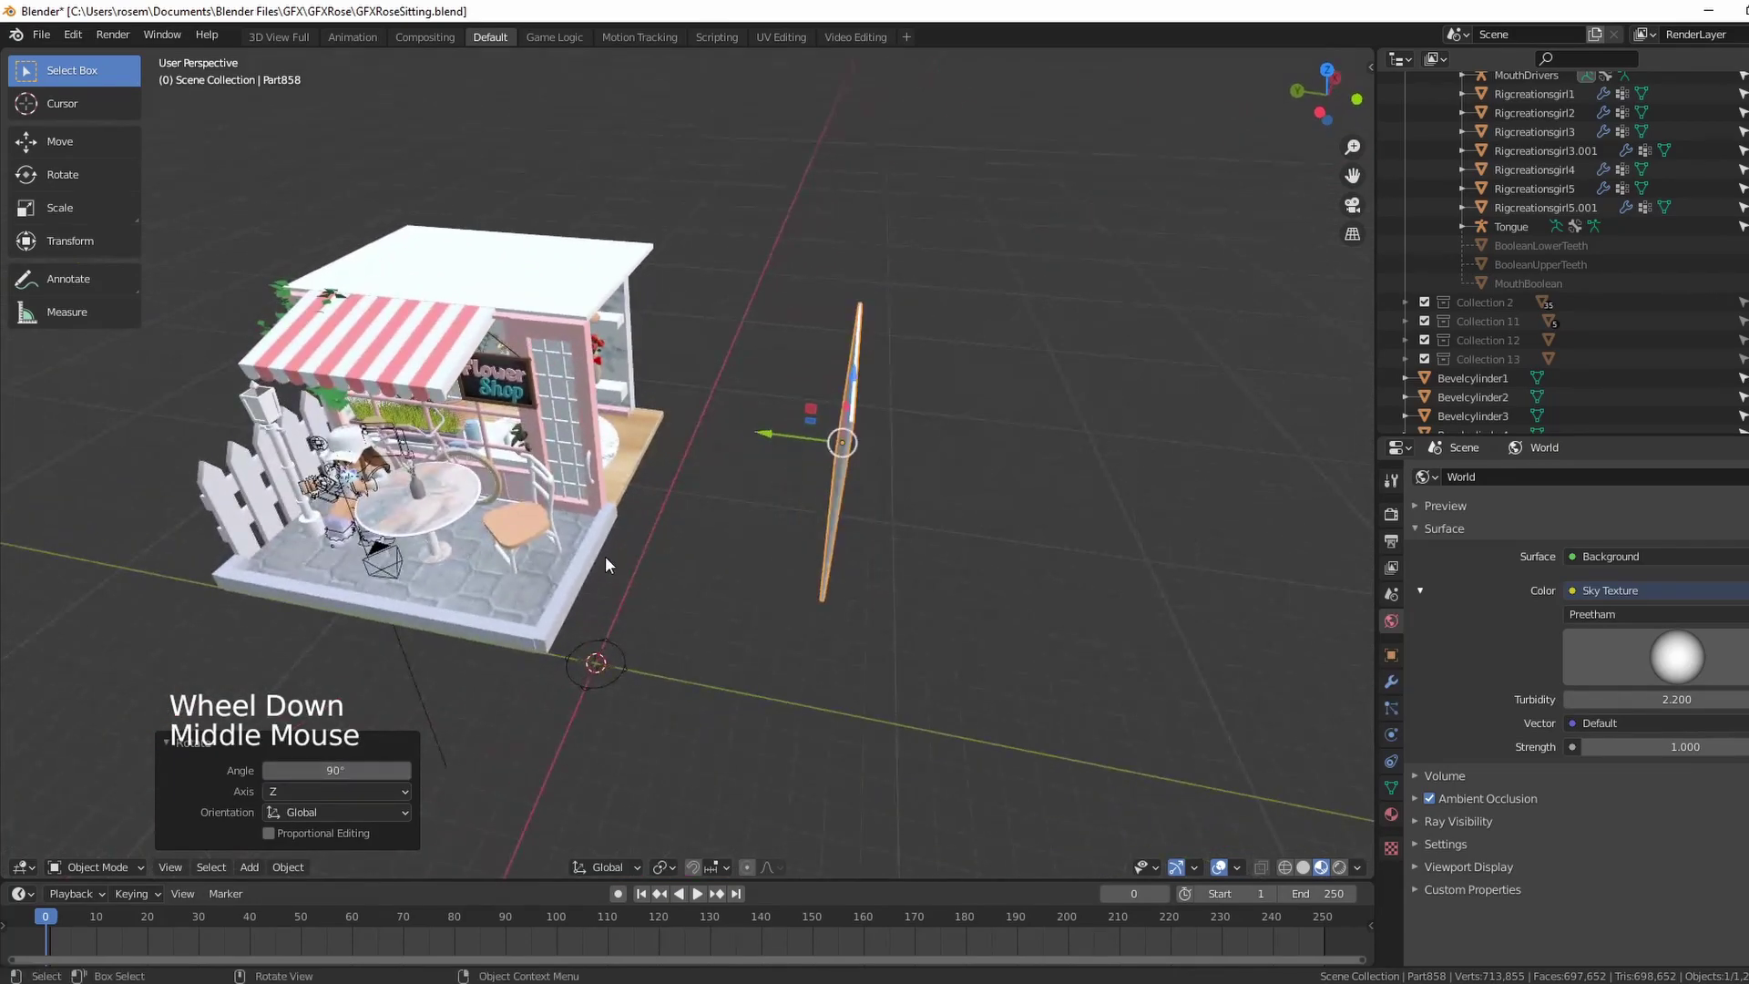
pyautogui.scroll(2, 785, 433)
pyautogui.moveTo(845, 425); pyautogui.dragTo(599, 457)
pyautogui.moveTo(598, 457); pyautogui.dragTo(608, 333, button='middle')
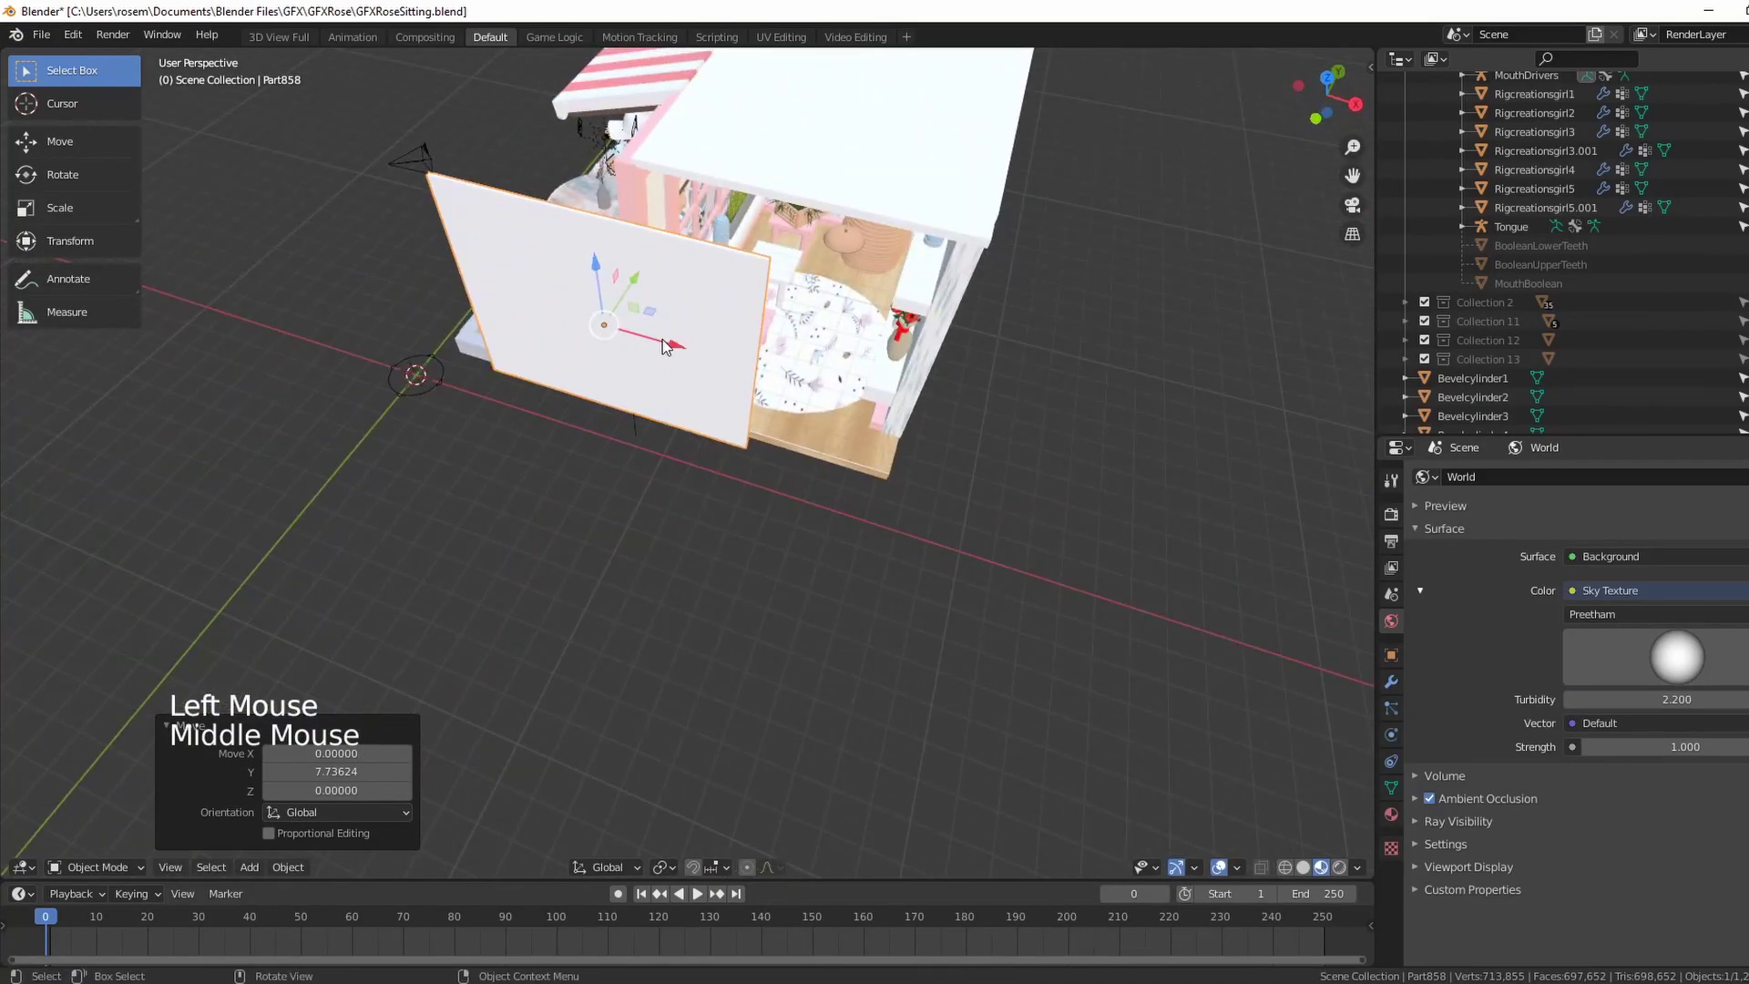
pyautogui.moveTo(664, 346); pyautogui.dragTo(841, 392)
# Bring the plane next to the shop, raising it on Z and adjusting Y
pyautogui.moveTo(840, 392); pyautogui.dragTo(664, 533, button='middle')
pyautogui.moveTo(642, 543); pyautogui.dragTo(702, 528)
pyautogui.moveTo(701, 528); pyautogui.dragTo(776, 705, button='middle')
pyautogui.keyDown('shift'); pyautogui.scroll(2, 849, 702); pyautogui.keyUp('shift')
pyautogui.scroll(2, 849, 694)
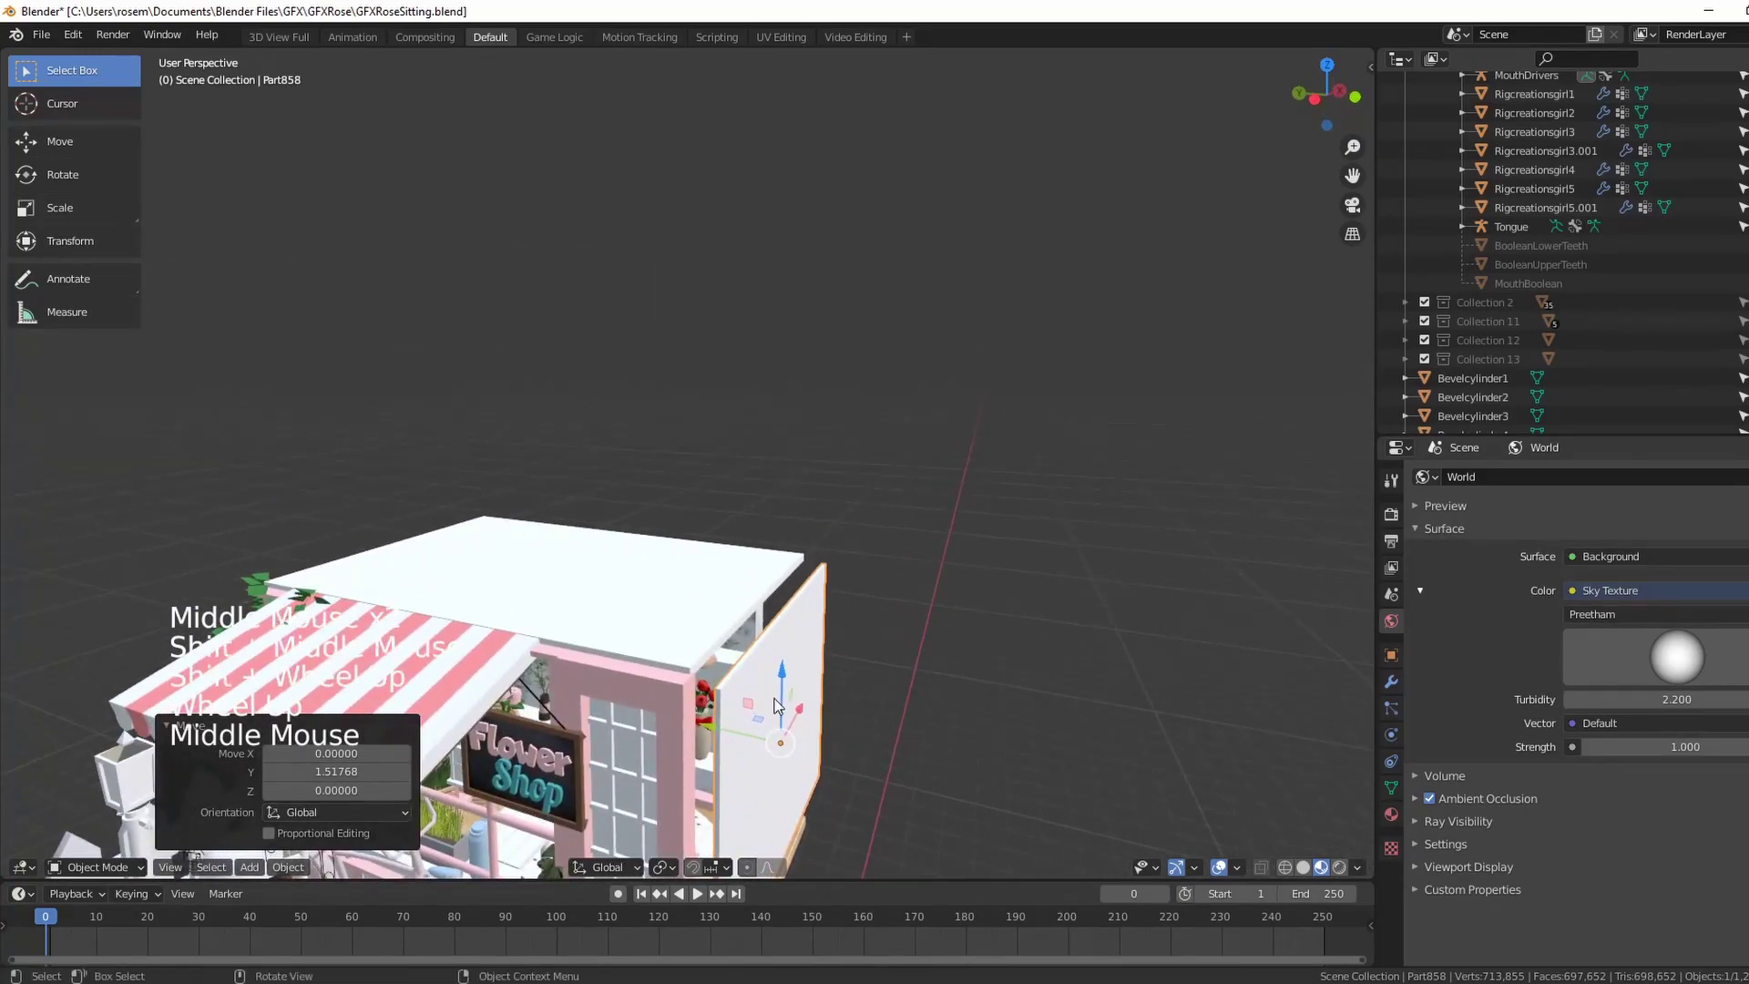
pyautogui.moveTo(781, 682); pyautogui.dragTo(783, 643)
pyautogui.moveTo(783, 643); pyautogui.dragTo(838, 704, button='middle')
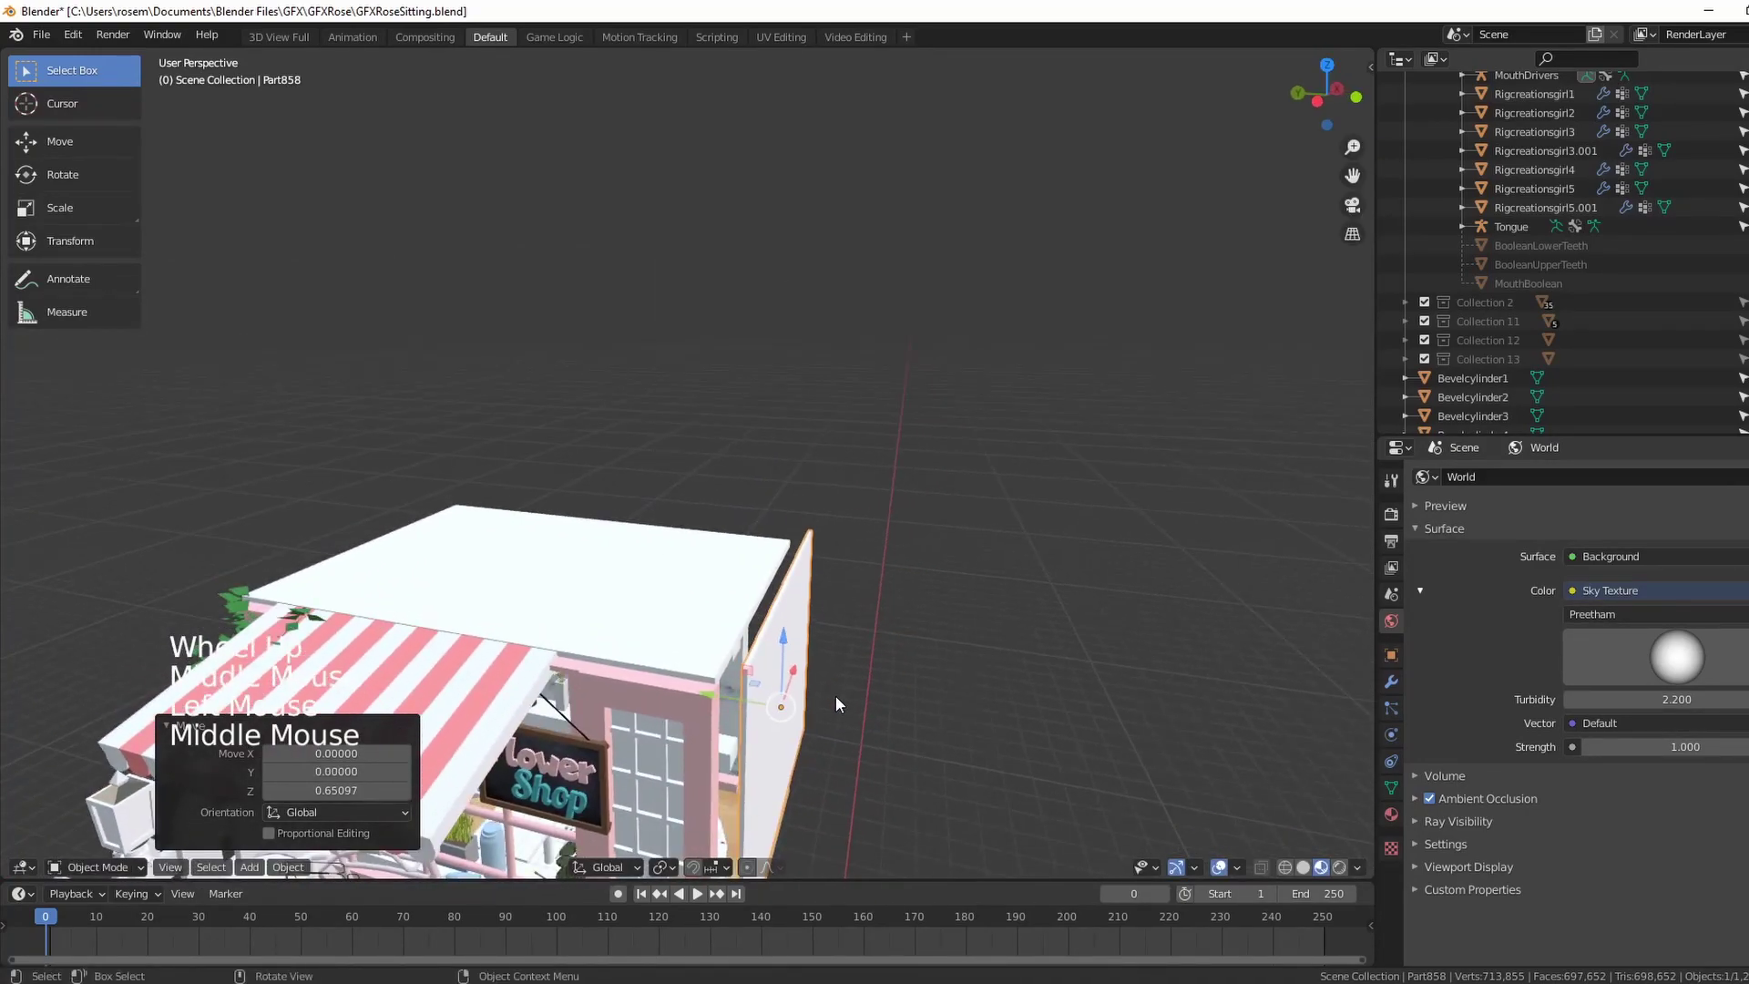
pyautogui.moveTo(714, 699); pyautogui.dragTo(715, 704)
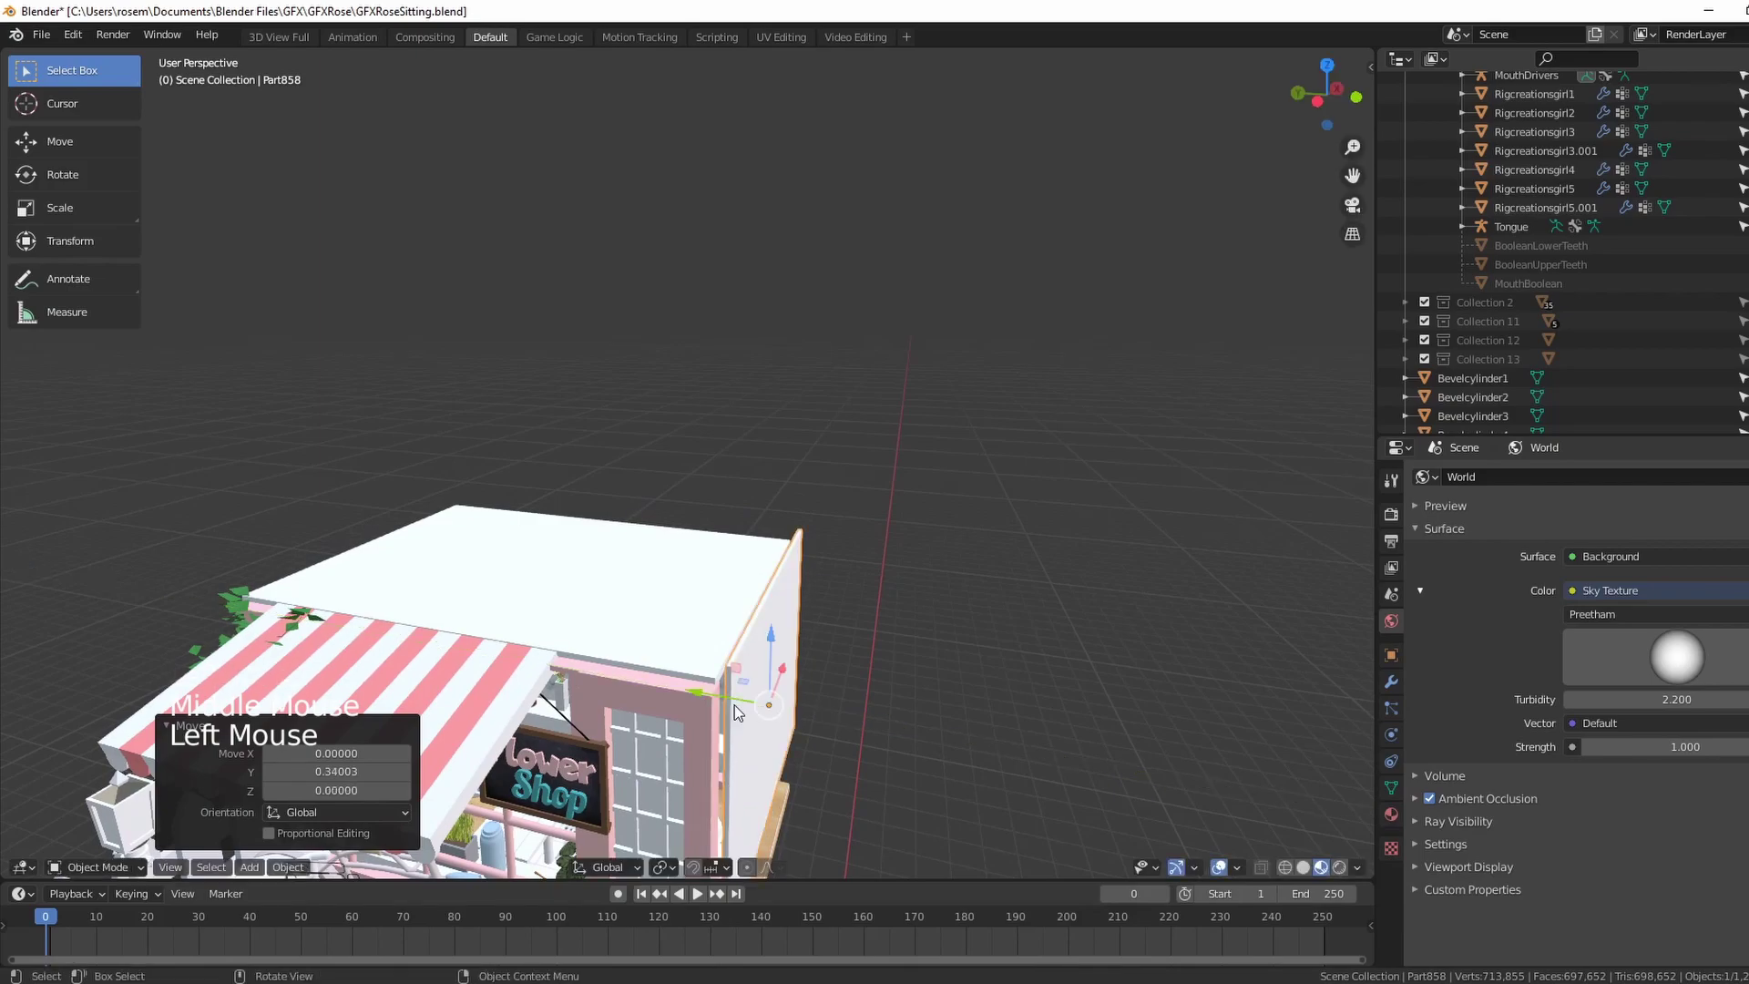
pyautogui.scroll(-2, 701, 715)
pyautogui.moveTo(702, 715); pyautogui.dragTo(683, 726, button='middle')
# Fine-tune the plane 0.33 on X, 0.24 on Y and −0.31 on Z, flush against the shop
pyautogui.moveTo(743, 679); pyautogui.dragTo(774, 667)
pyautogui.moveTo(773, 666); pyautogui.dragTo(920, 625, button='middle')
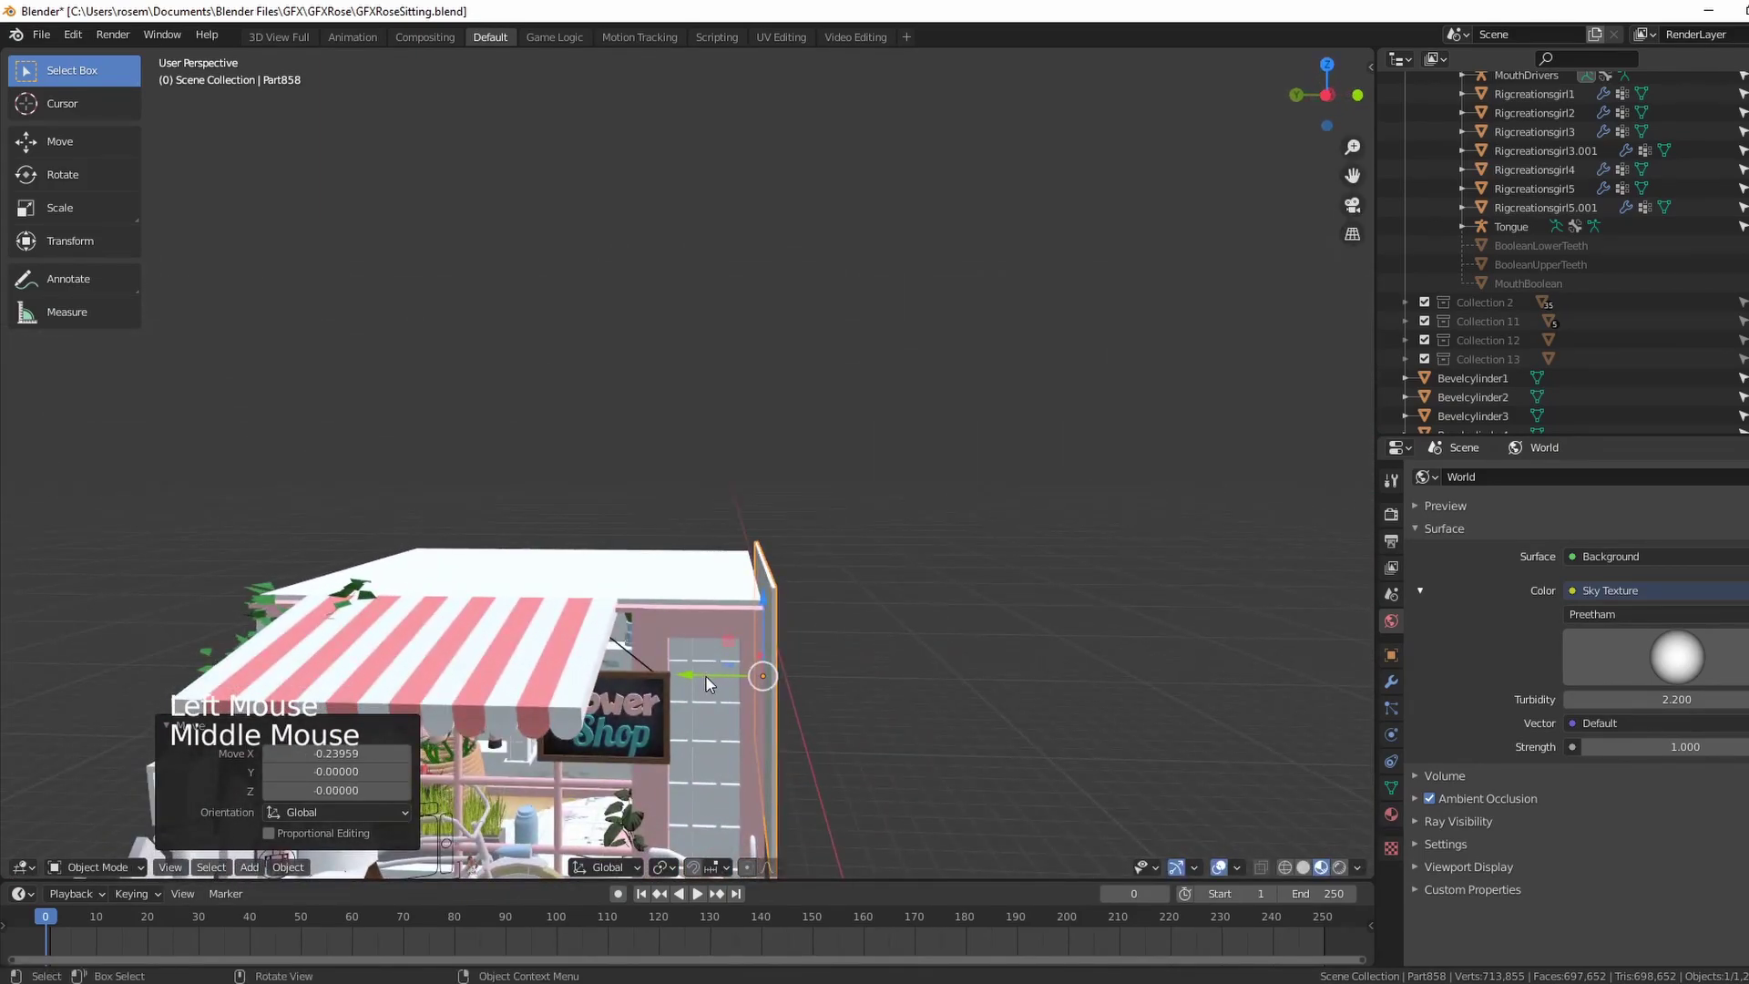
pyautogui.moveTo(700, 685); pyautogui.dragTo(688, 671)
pyautogui.moveTo(688, 671); pyautogui.dragTo(413, 527, button='middle')
pyautogui.moveTo(820, 571); pyautogui.dragTo(777, 614, button='middle')
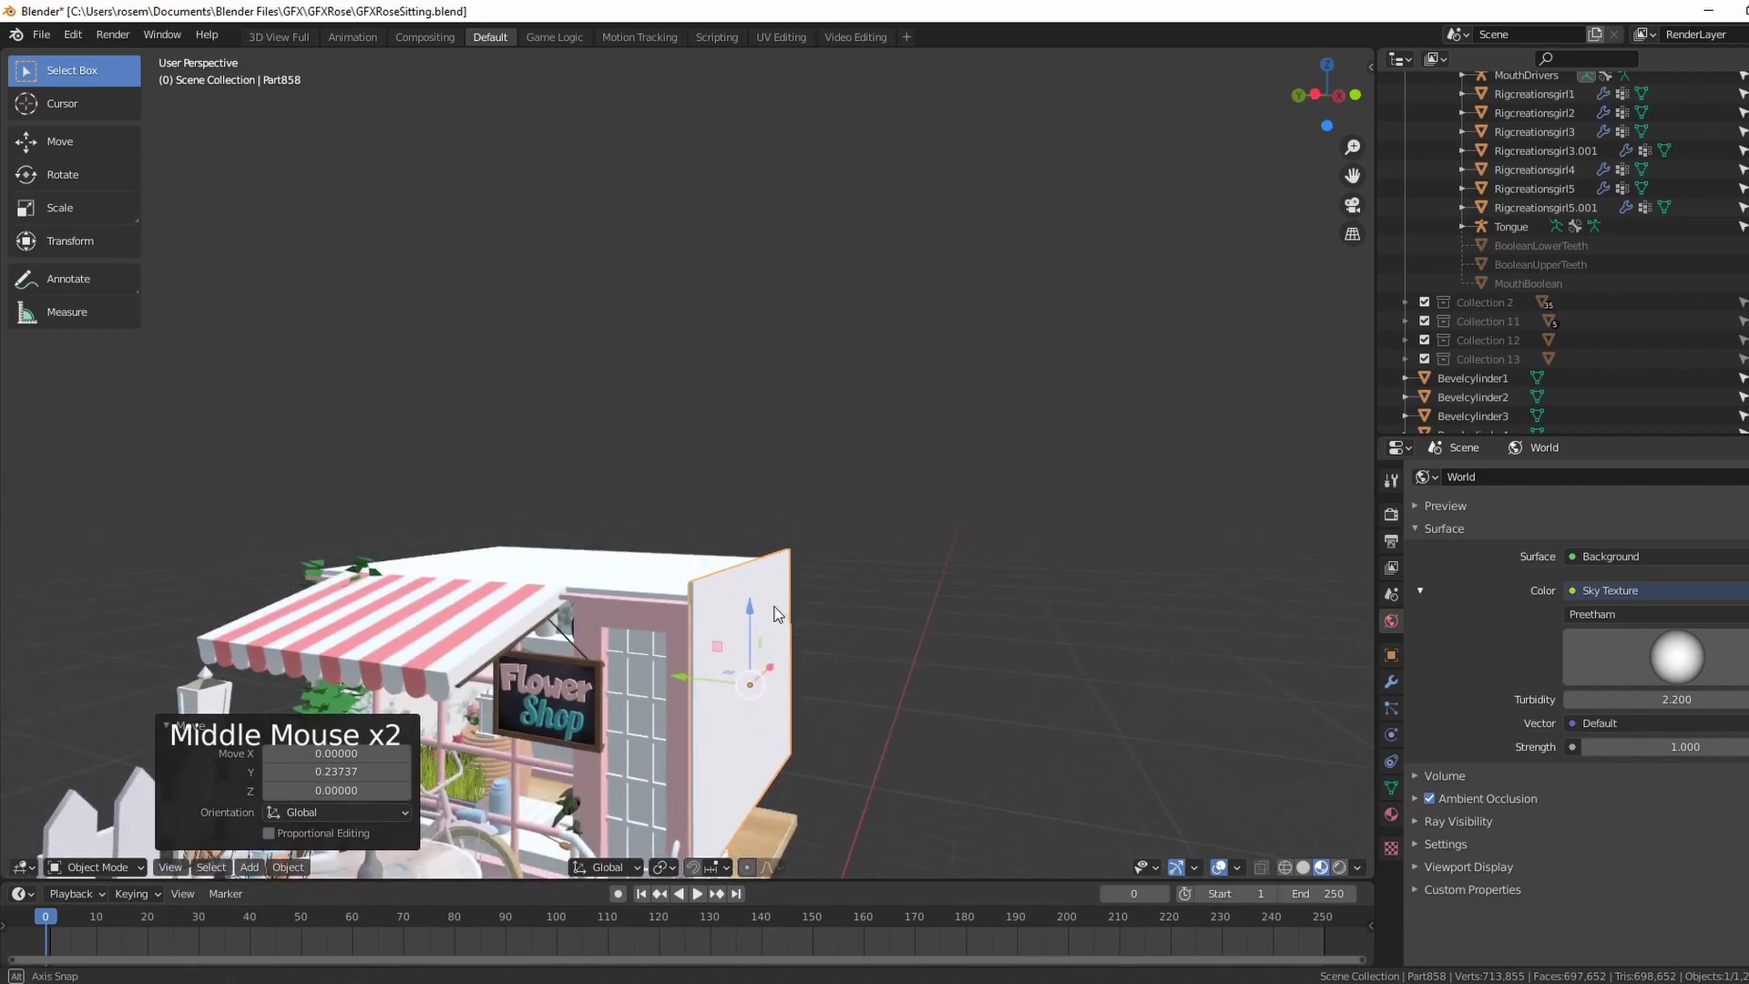
pyautogui.moveTo(750, 610); pyautogui.dragTo(748, 617)
pyautogui.moveTo(749, 618); pyautogui.dragTo(851, 648, button='middle')
pyautogui.keyDown('shift'); pyautogui.scroll(3, 827, 659); pyautogui.keyUp('shift')
pyautogui.scroll(-1, 834, 656)
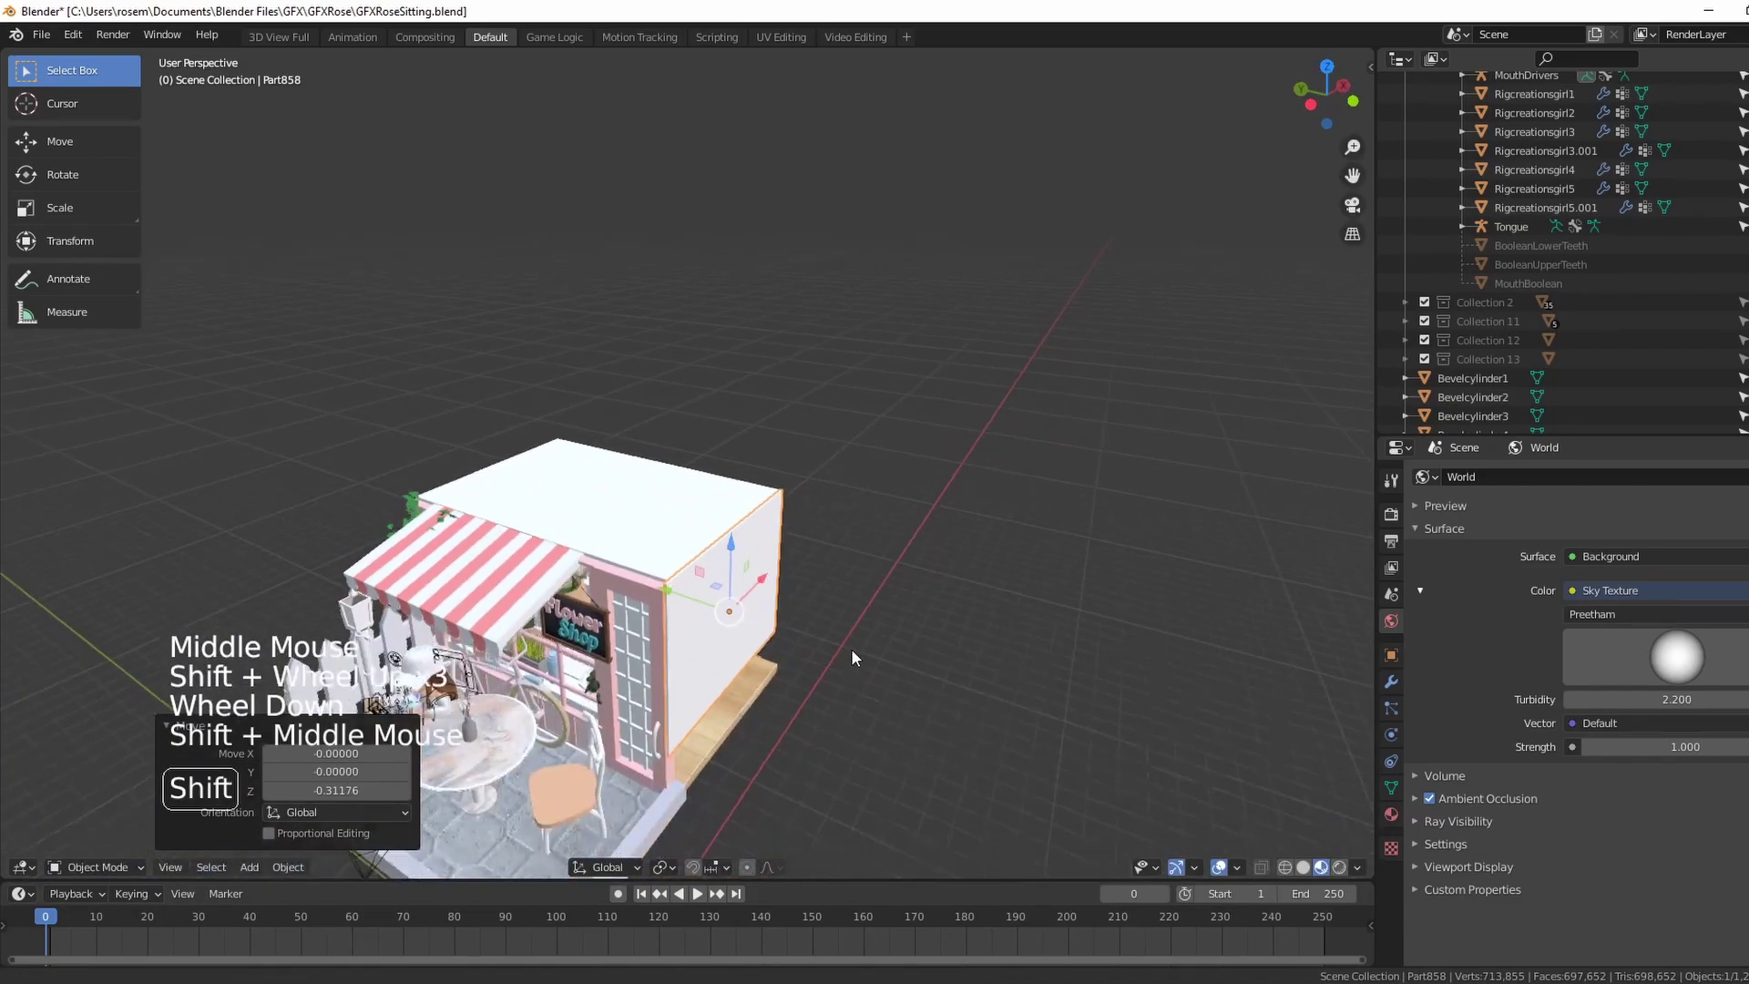
pyautogui.keyDown('shift'); pyautogui.scroll(1, 847, 628); pyautogui.keyUp('shift')
pyautogui.scroll(3, 844, 599)
pyautogui.scroll(3, 845, 607)
pyautogui.moveTo(794, 642)
pyautogui.mouseDown()
pyautogui.moveTo(820, 645)
pyautogui.moveTo(799, 624)
pyautogui.mouseUp()
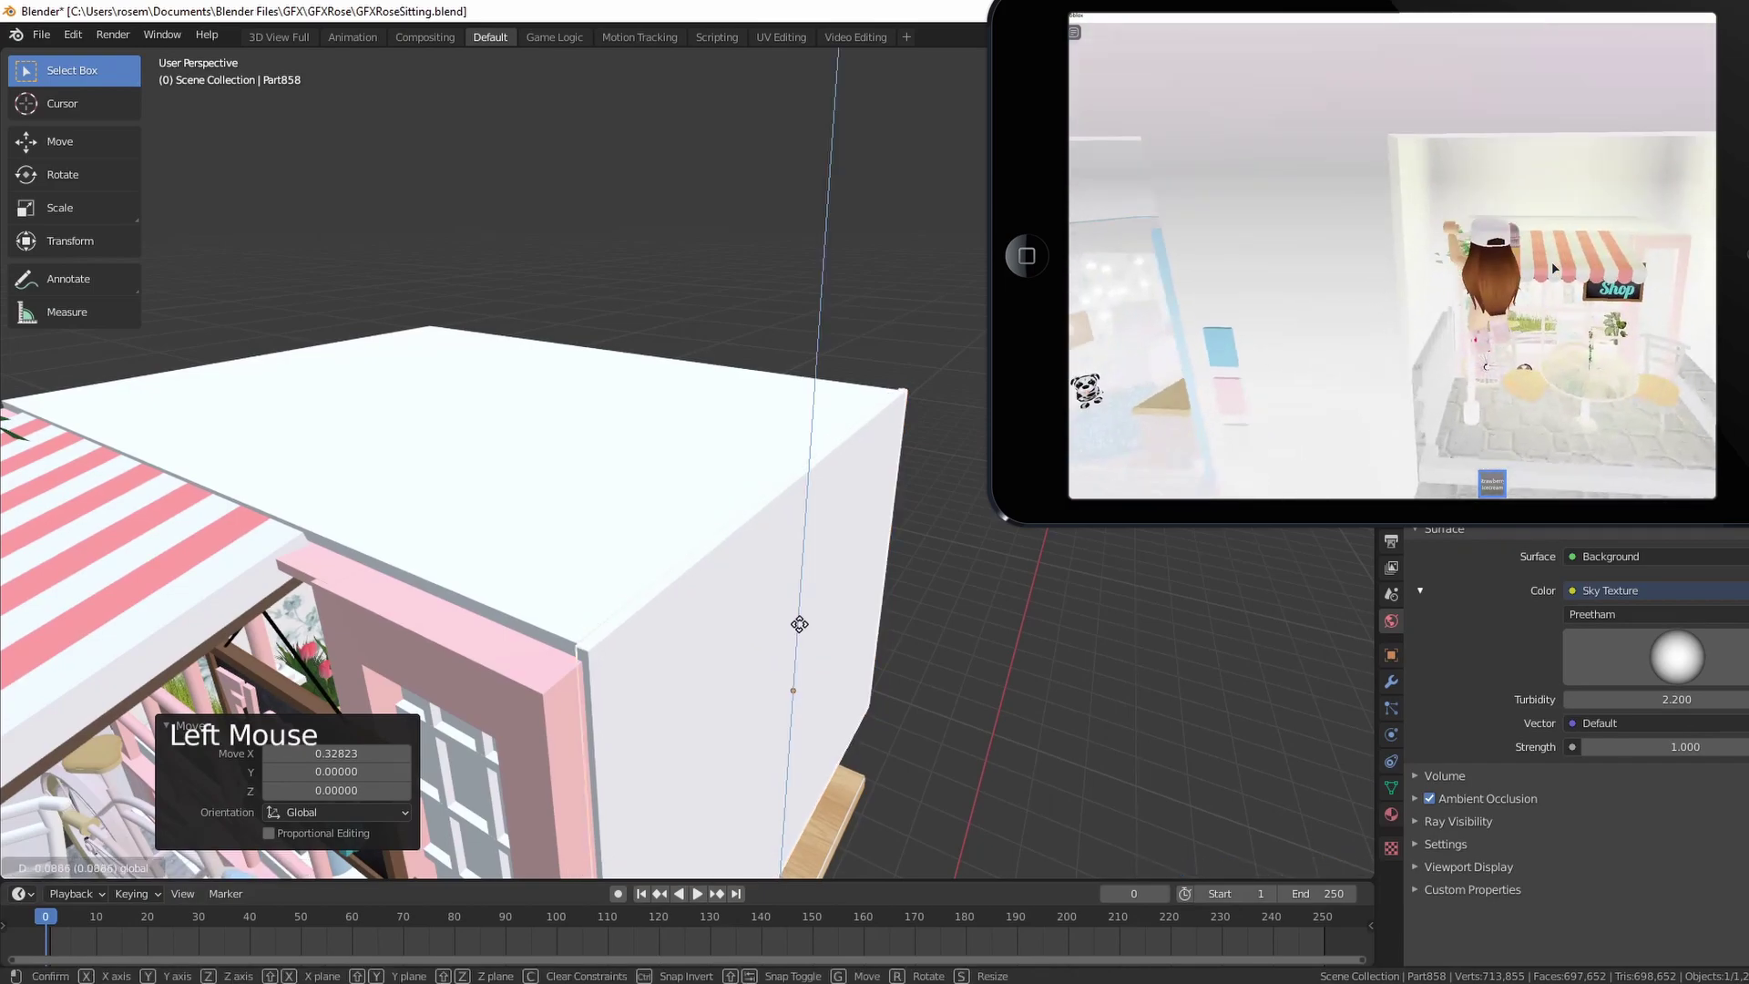
# Select the roof plank and lower it 0.073 on Z onto the shop walls
pyautogui.scroll(-2, 900, 728)
pyautogui.keyDown('shift'); pyautogui.moveTo(900, 728); pyautogui.dragTo(661, 432, button='middle'); pyautogui.keyUp('shift')
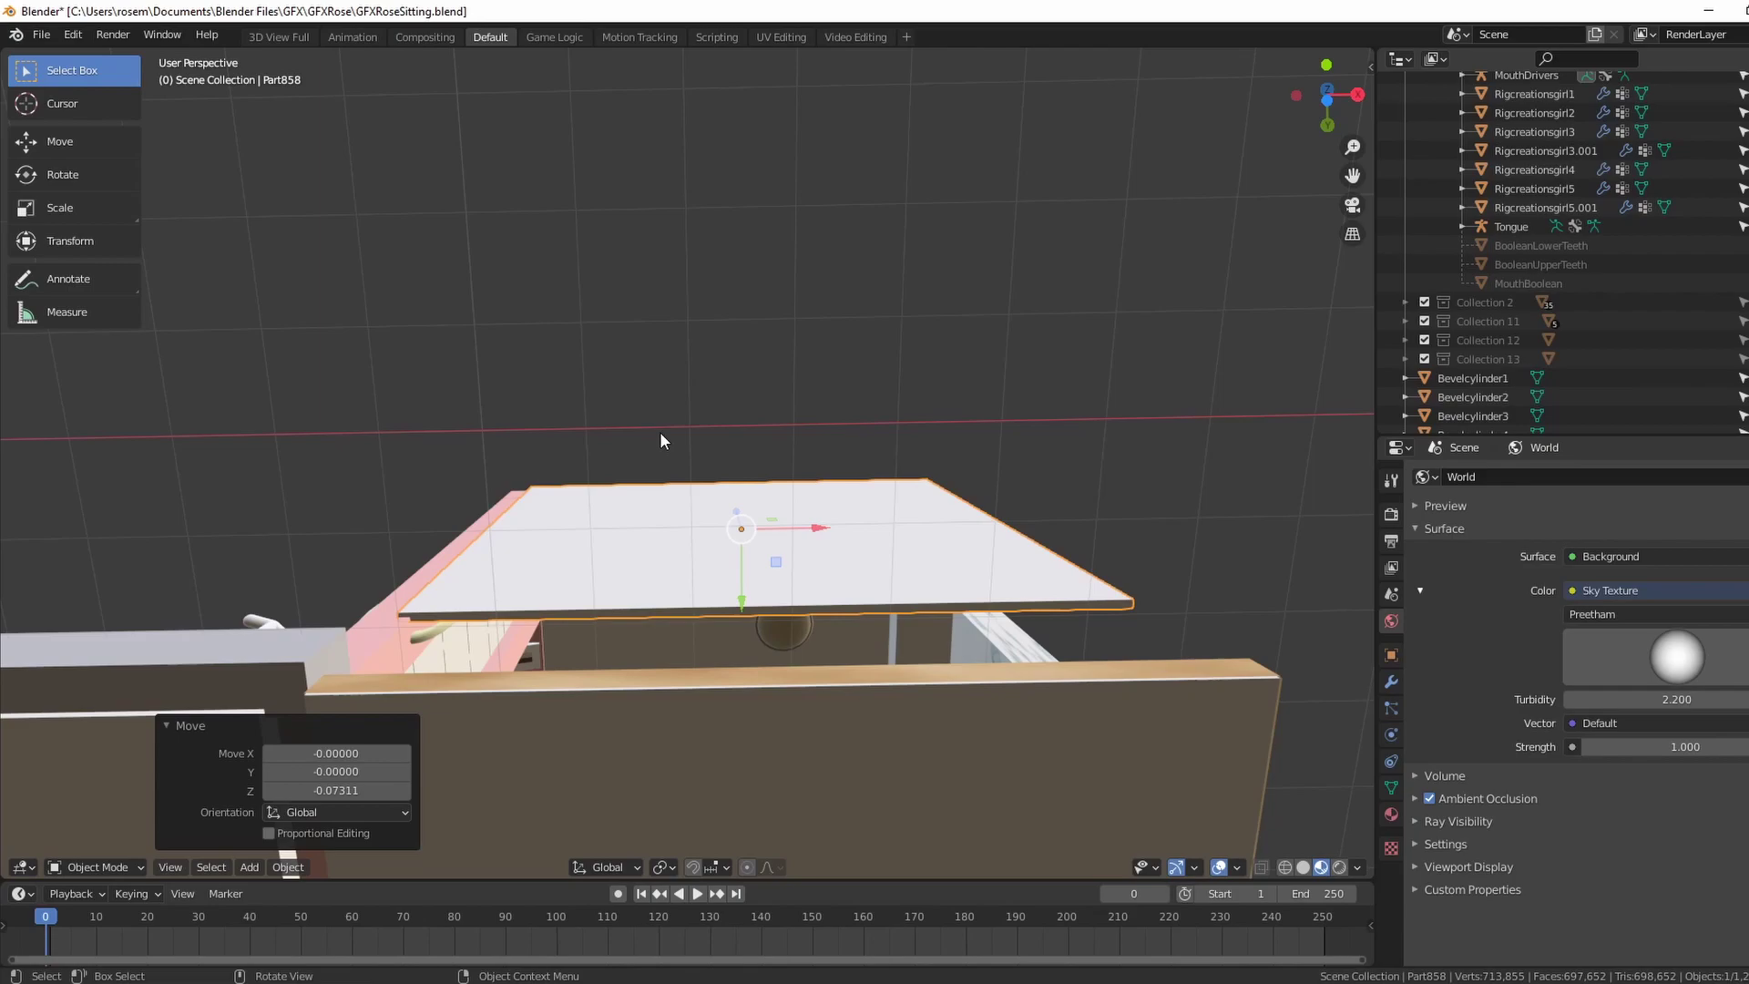
pyautogui.scroll(-1, 661, 438)
pyautogui.moveTo(708, 439); pyautogui.dragTo(646, 405, button='middle')
pyautogui.click(676, 474)
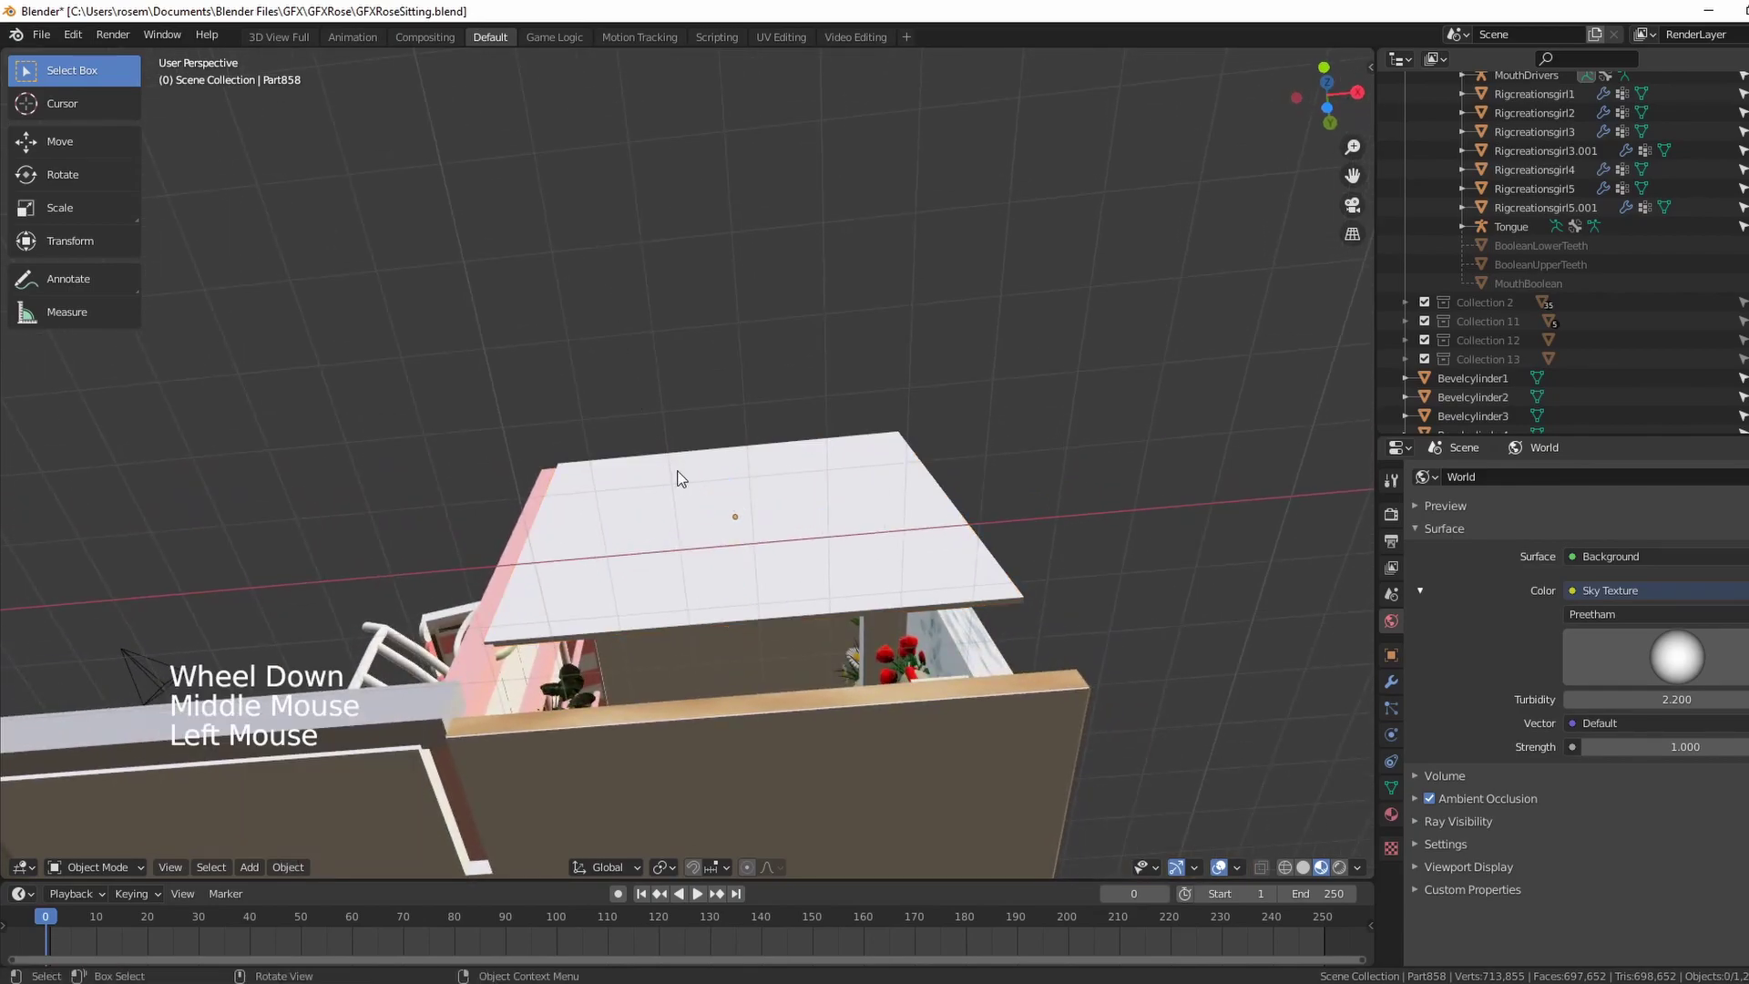
pyautogui.moveTo(678, 475); pyautogui.dragTo(660, 428, button='middle')
pyautogui.scroll(3, 723, 604)
pyautogui.click(712, 616)
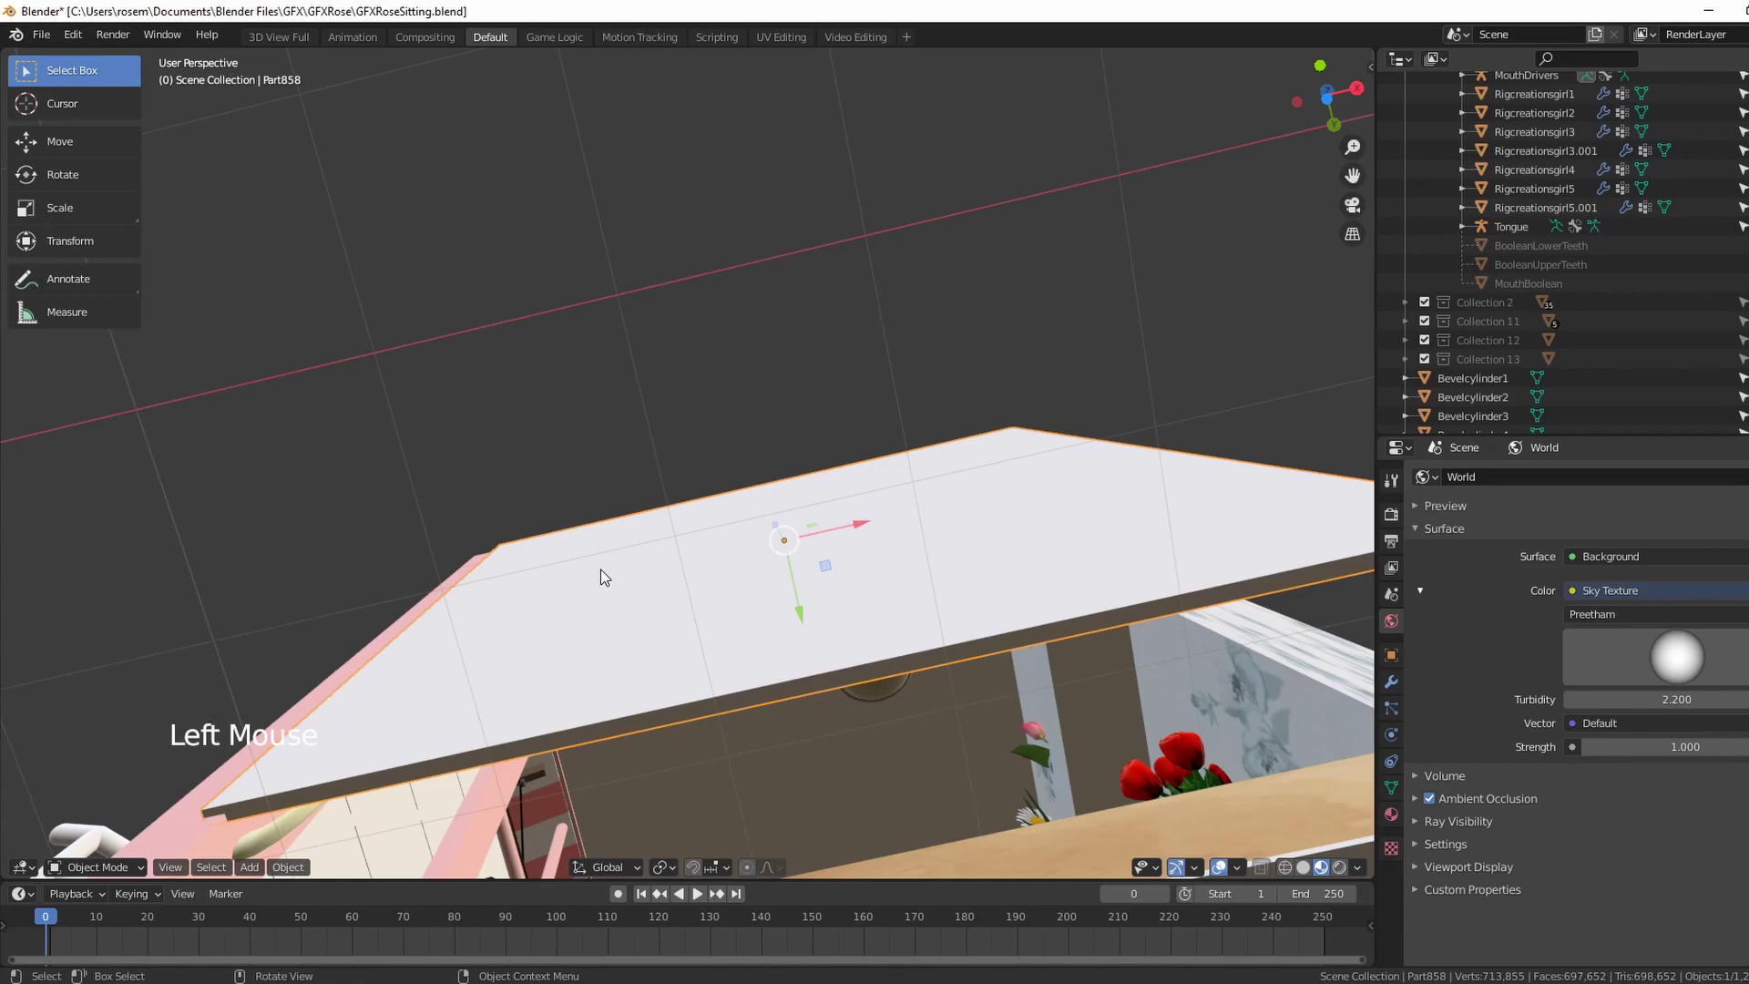
pyautogui.scroll(-1, 601, 576)
pyautogui.moveTo(647, 577); pyautogui.dragTo(643, 619, button='middle')
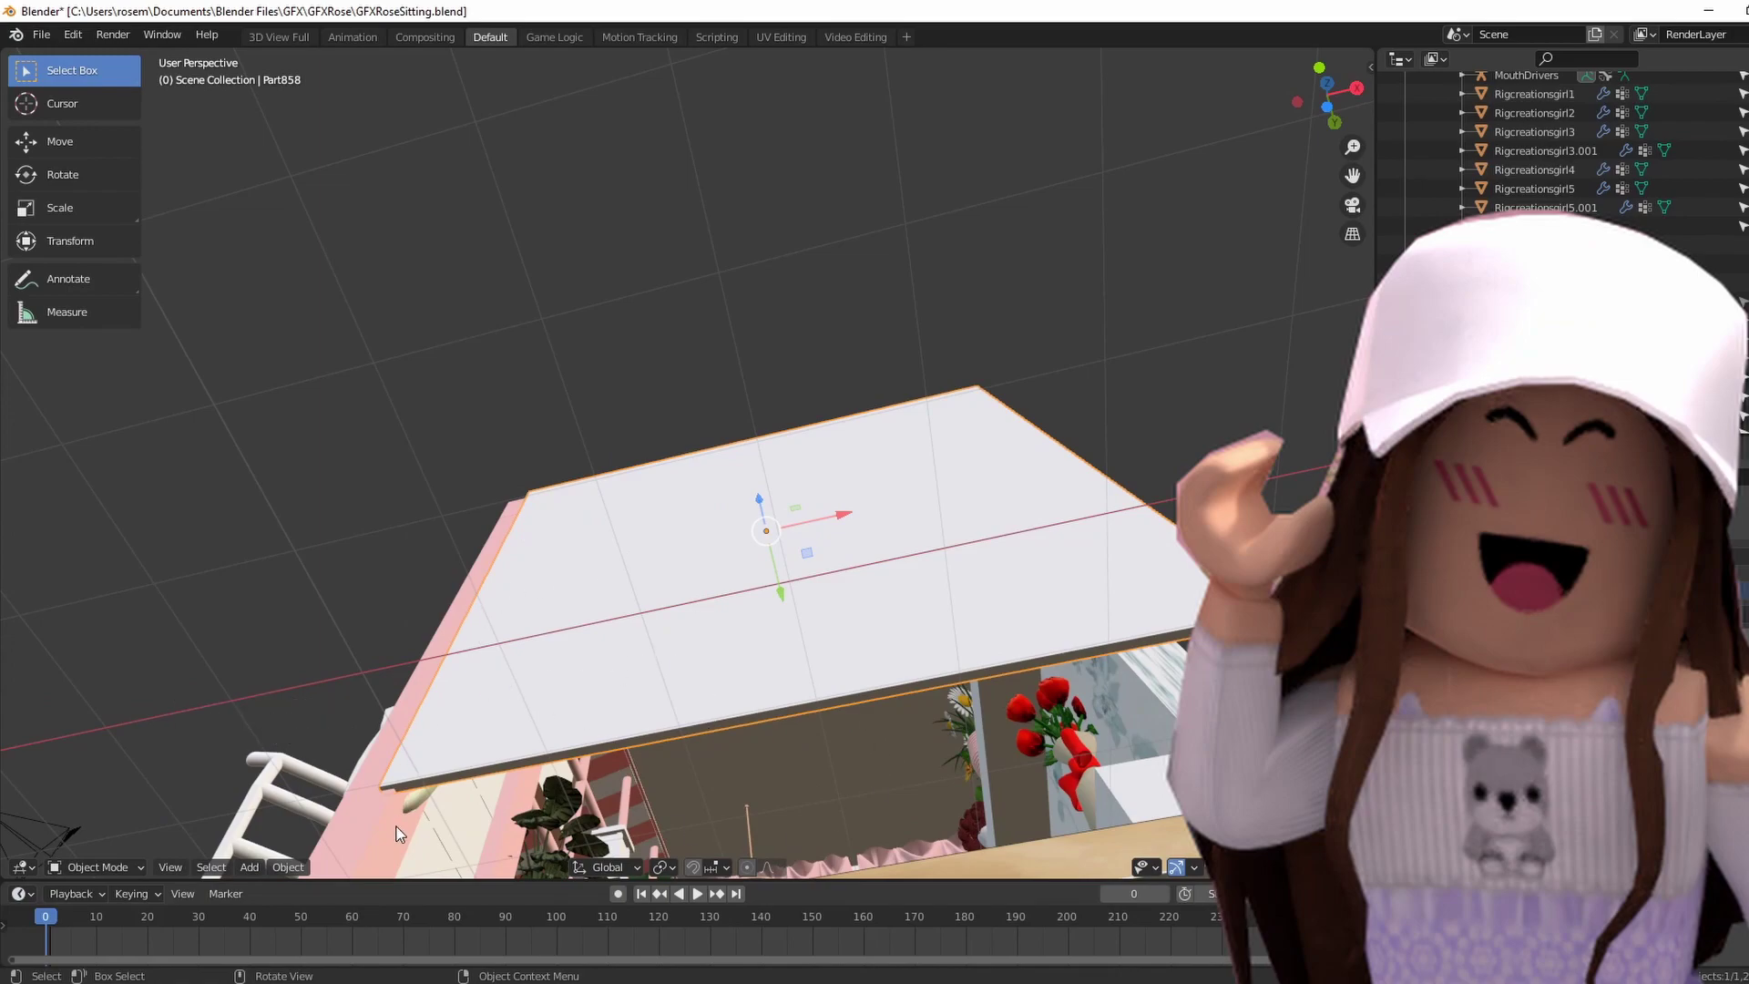
# Put the wall into Edit Mode and clear the mesh selection
pyautogui.click(112, 865)
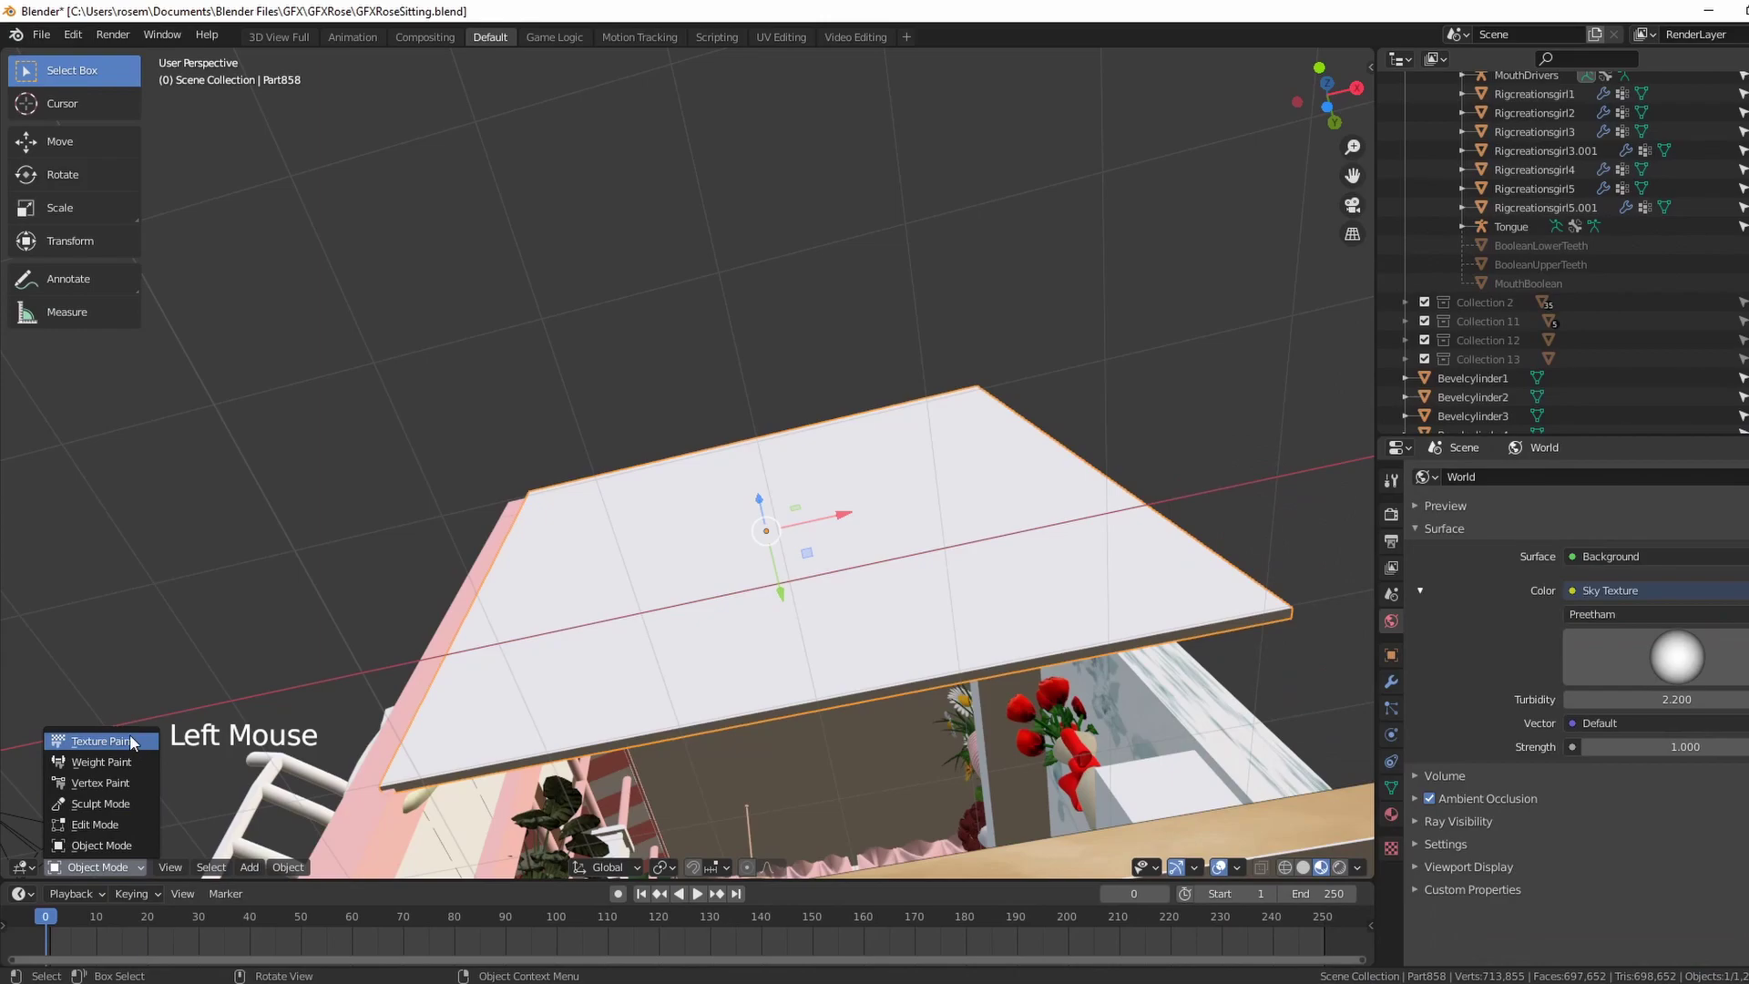
pyautogui.click(121, 826)
pyautogui.moveTo(348, 726); pyautogui.dragTo(509, 673, button='middle')
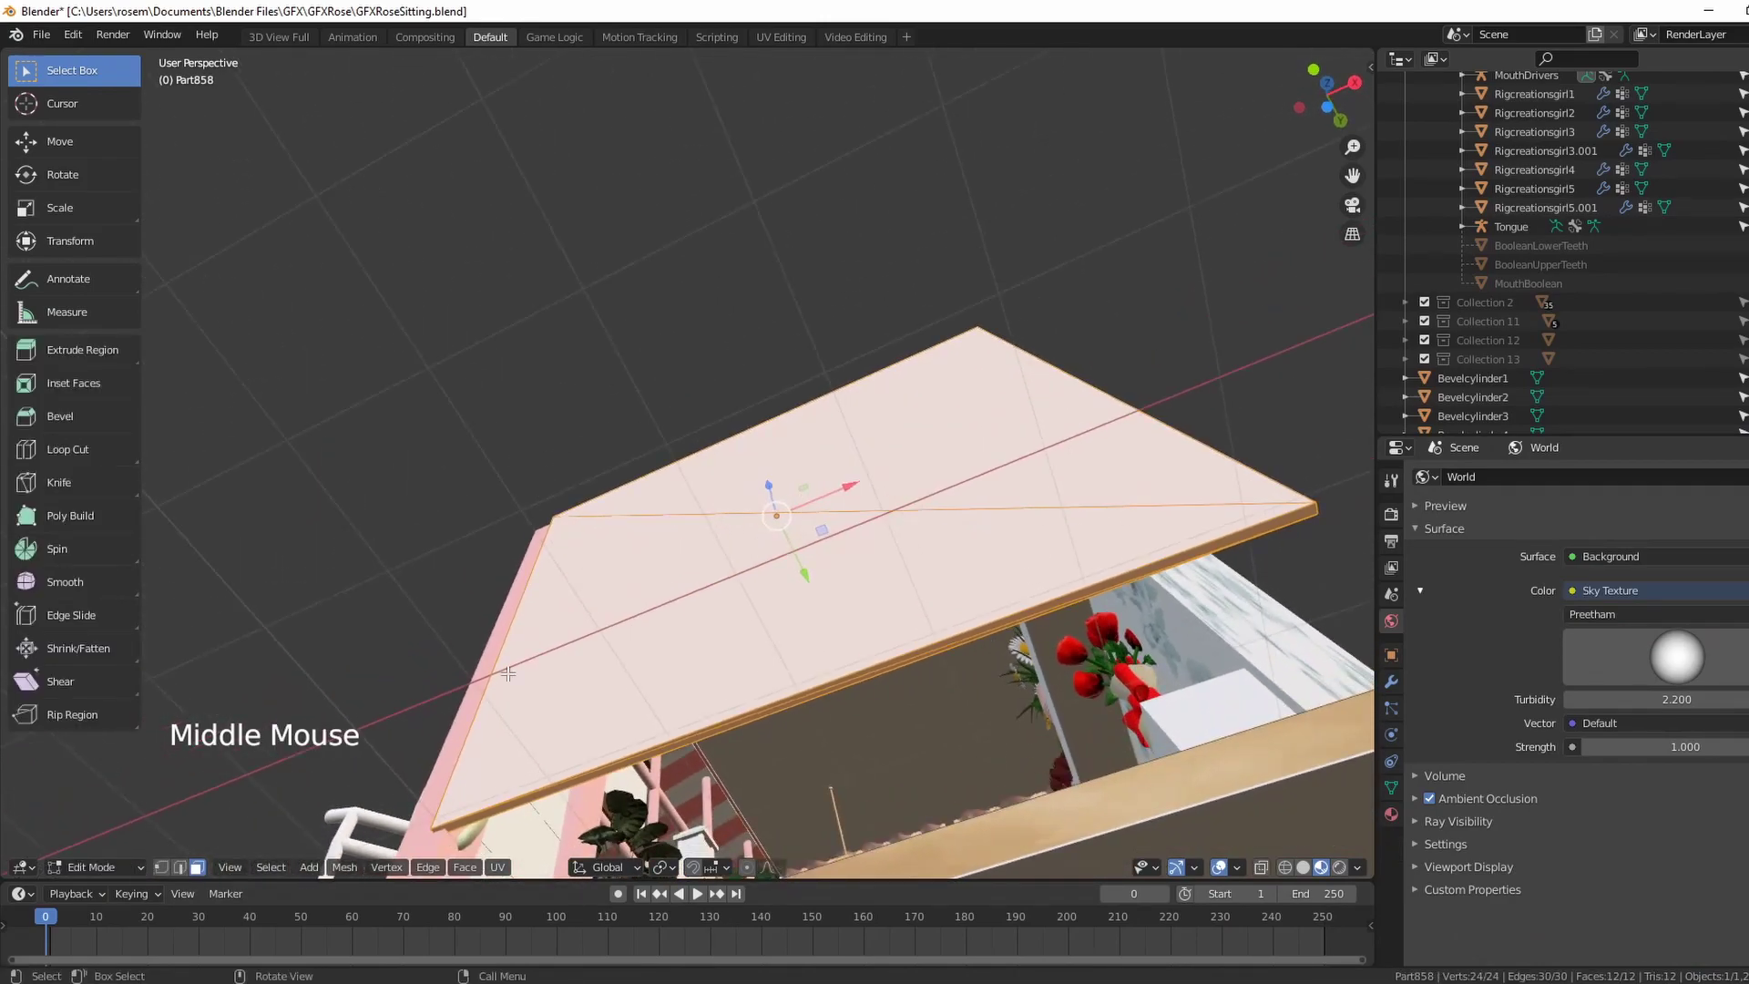
pyautogui.click(551, 606)
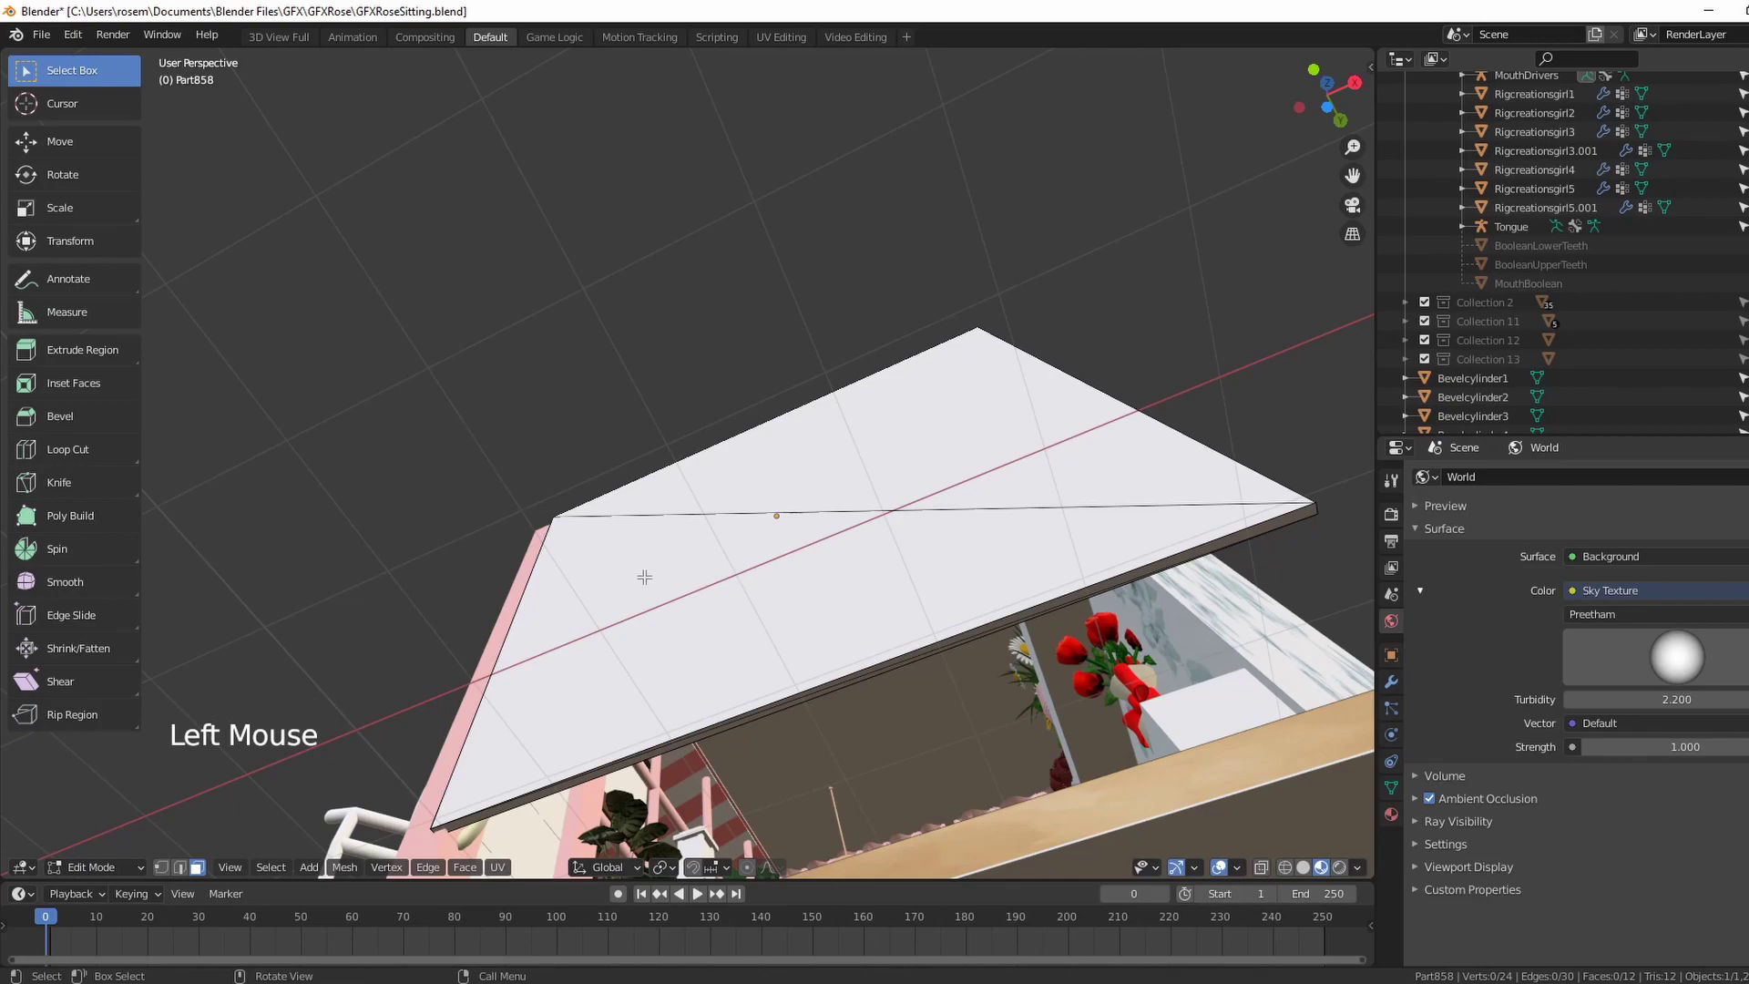
# Orbit under the white wall and select the two faces on its underside
pyautogui.moveTo(653, 582); pyautogui.dragTo(586, 601, button='middle')
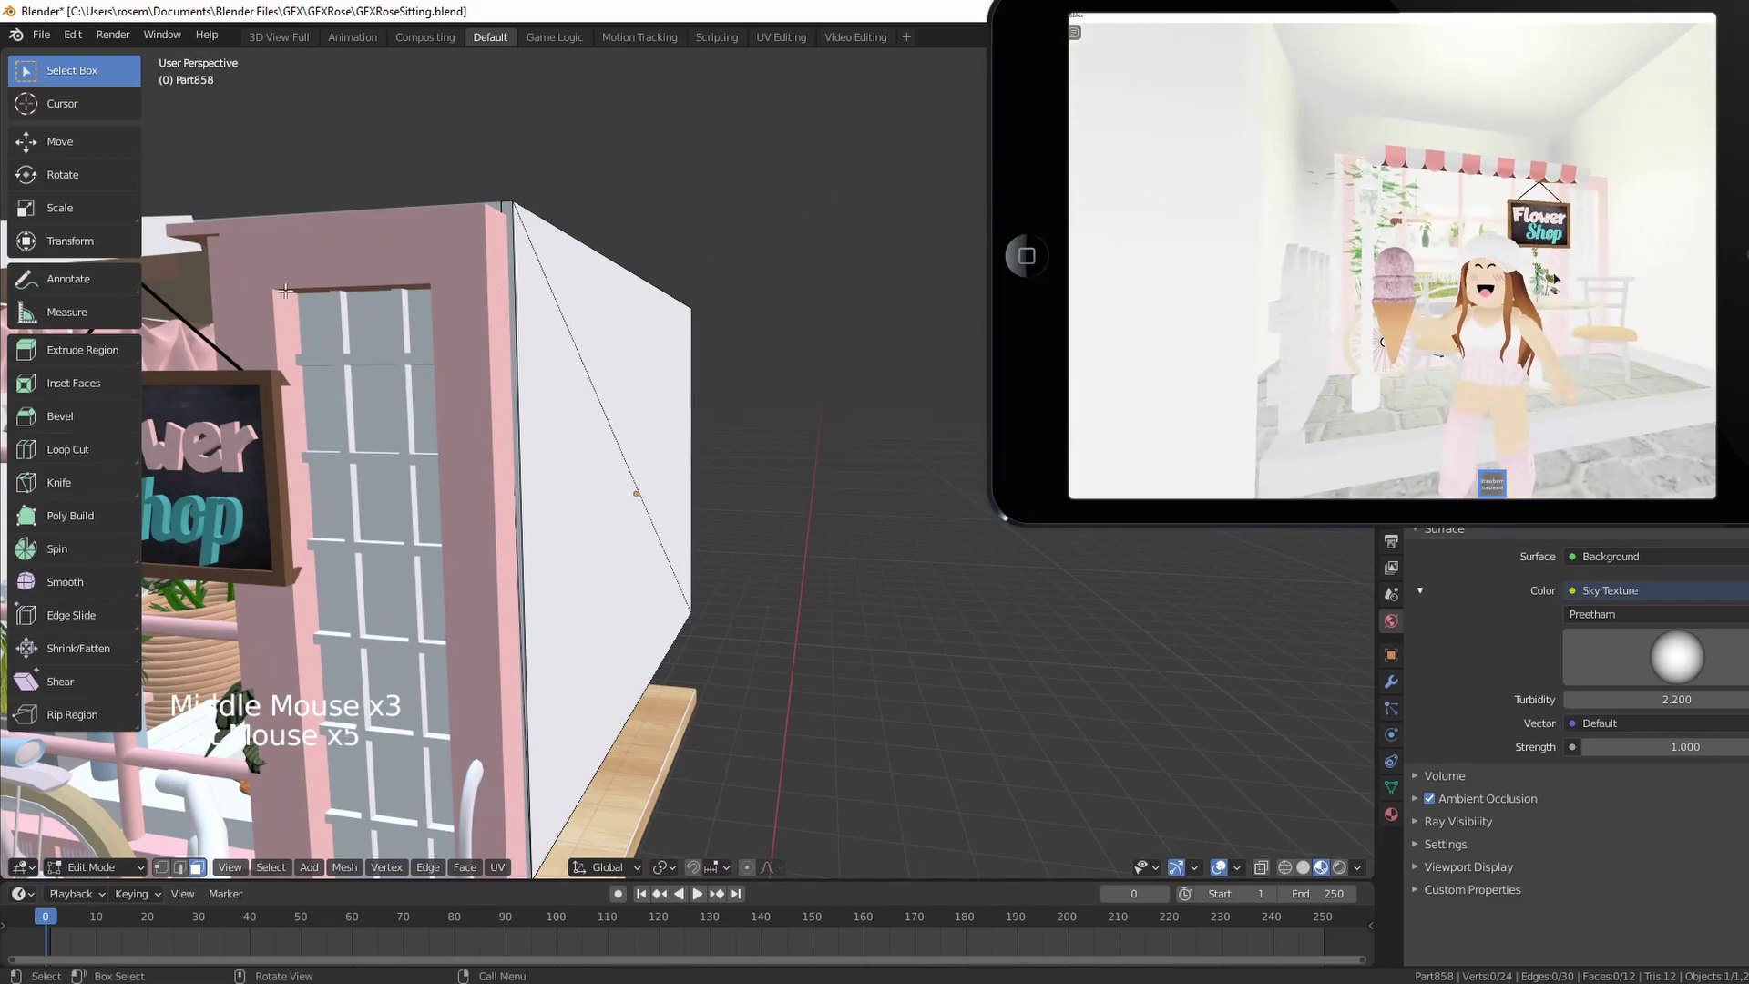
pyautogui.scroll(-3, 317, 409)
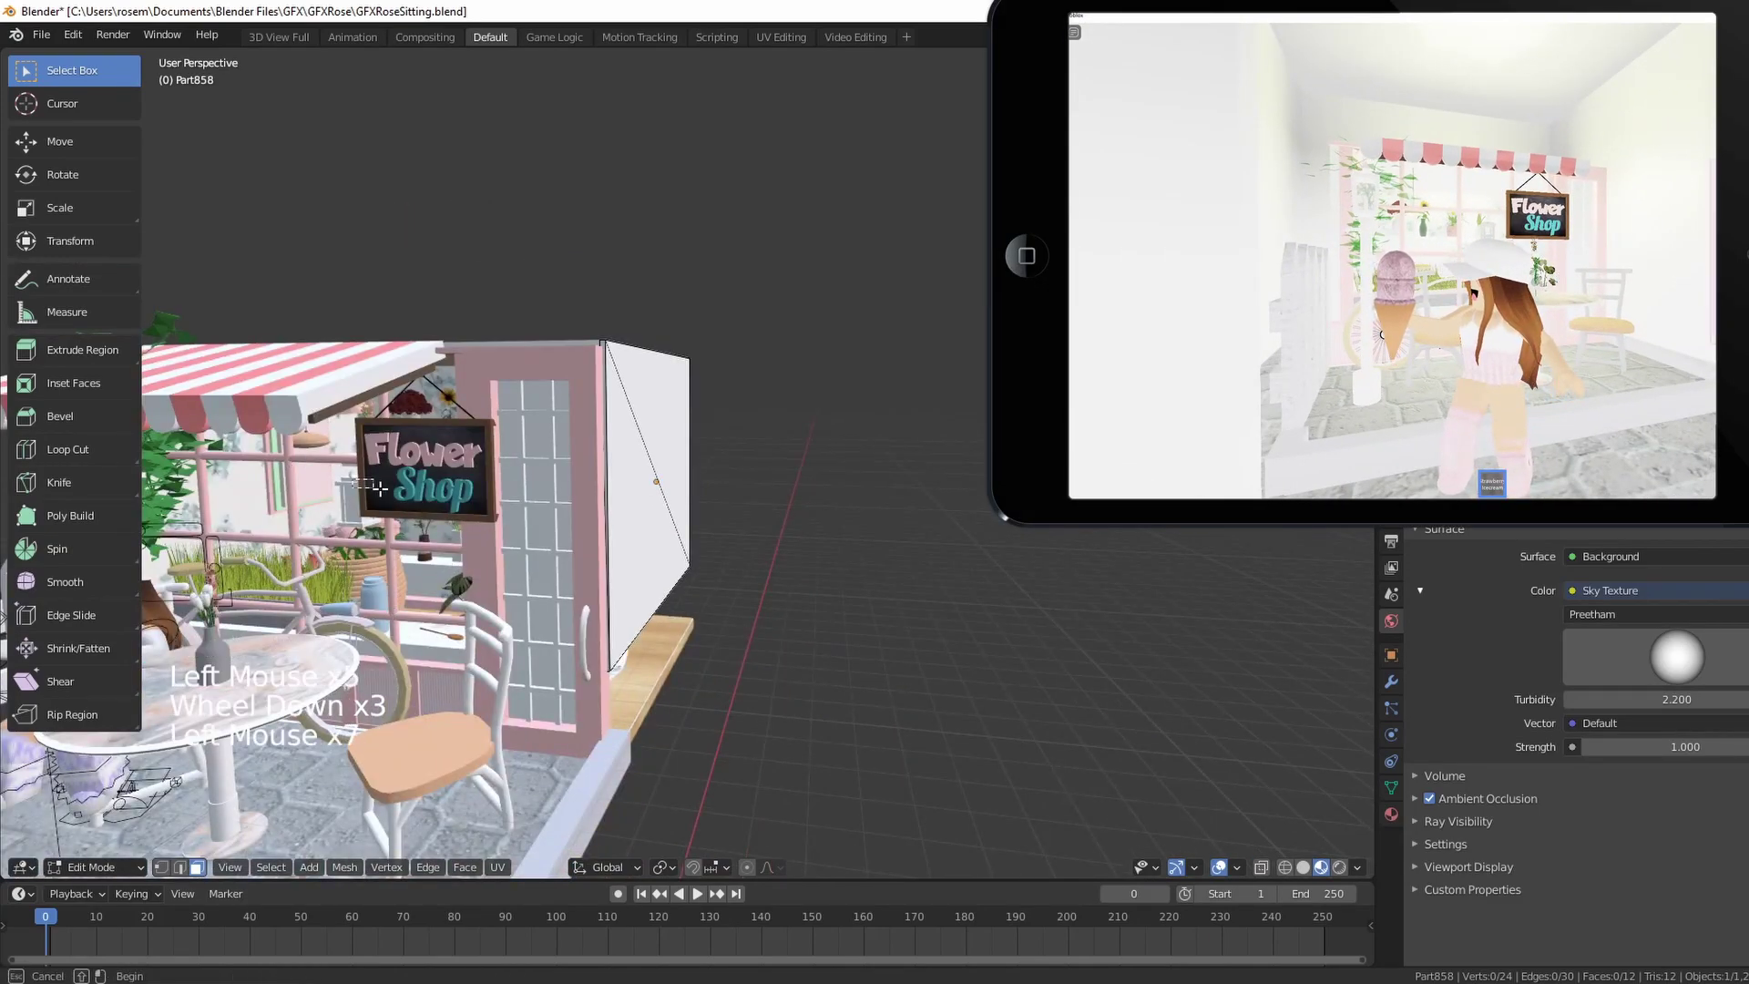
pyautogui.scroll(-4, 453, 561)
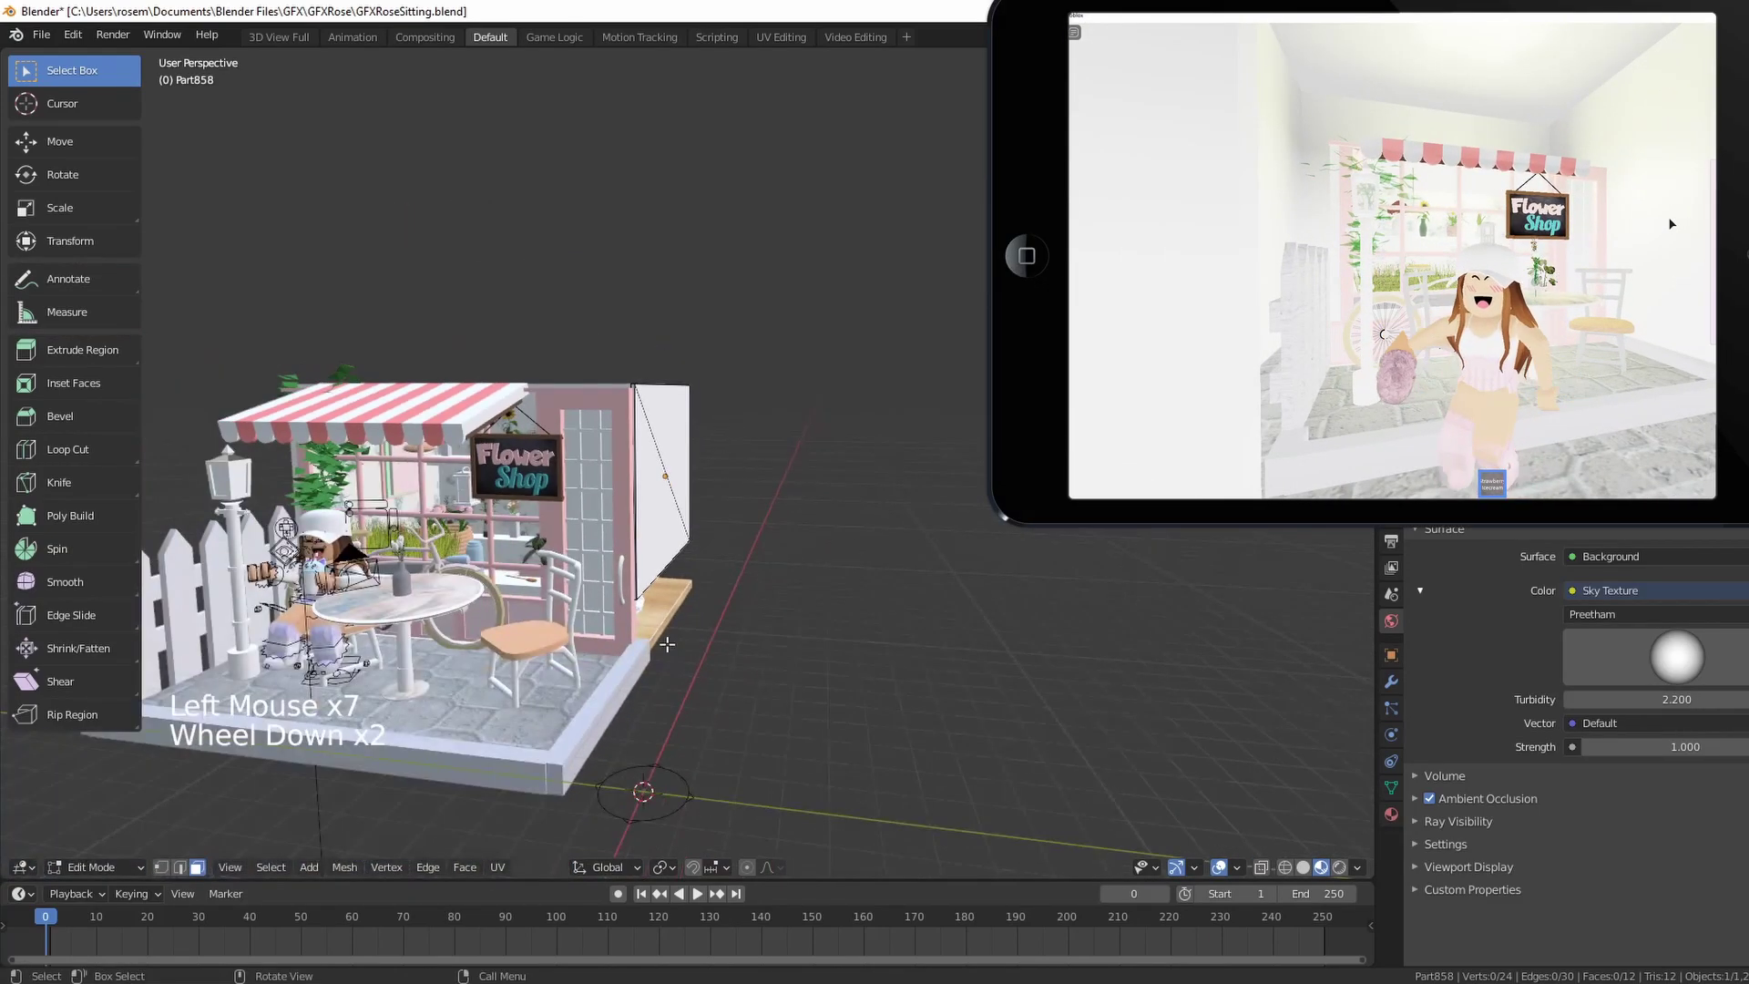
pyautogui.moveTo(510, 592); pyautogui.dragTo(638, 583, button='middle')
pyautogui.scroll(8, 574, 617)
pyautogui.scroll(1, 567, 572)
pyautogui.scroll(-4, 568, 571)
pyautogui.scroll(1, 567, 571)
pyautogui.scroll(4, 488, 483)
pyautogui.scroll(-2, 488, 483)
pyautogui.scroll(-1, 632, 552)
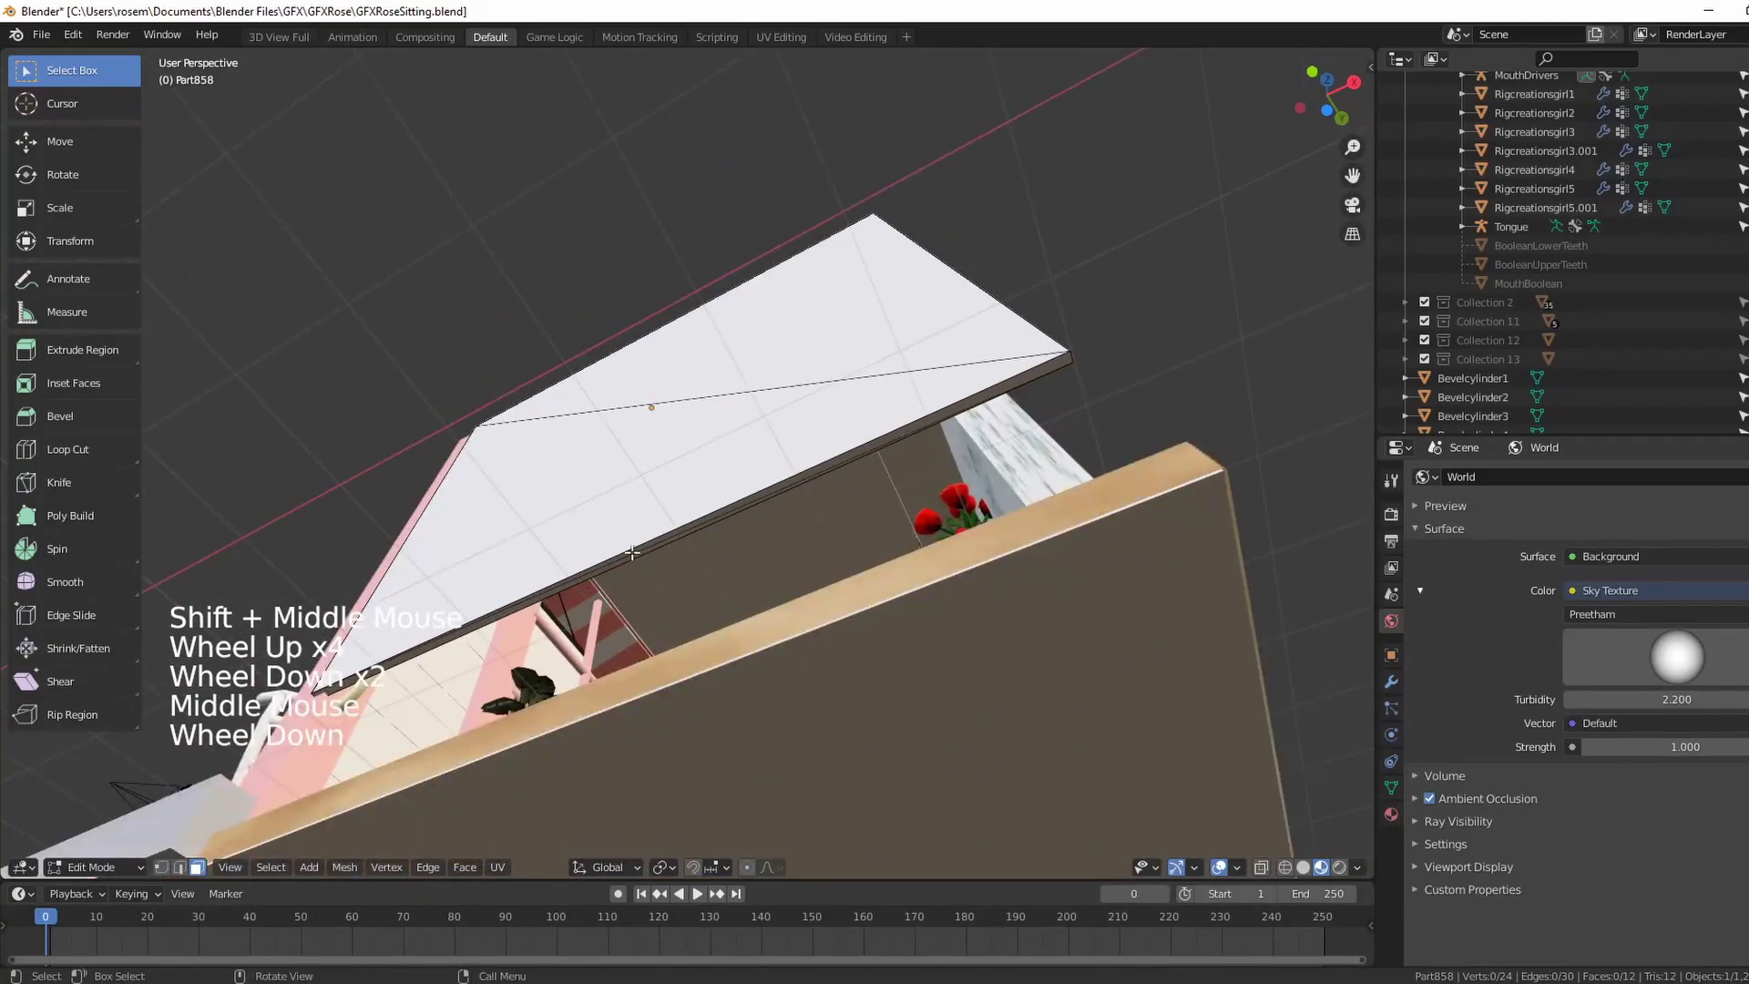
pyautogui.click(632, 552)
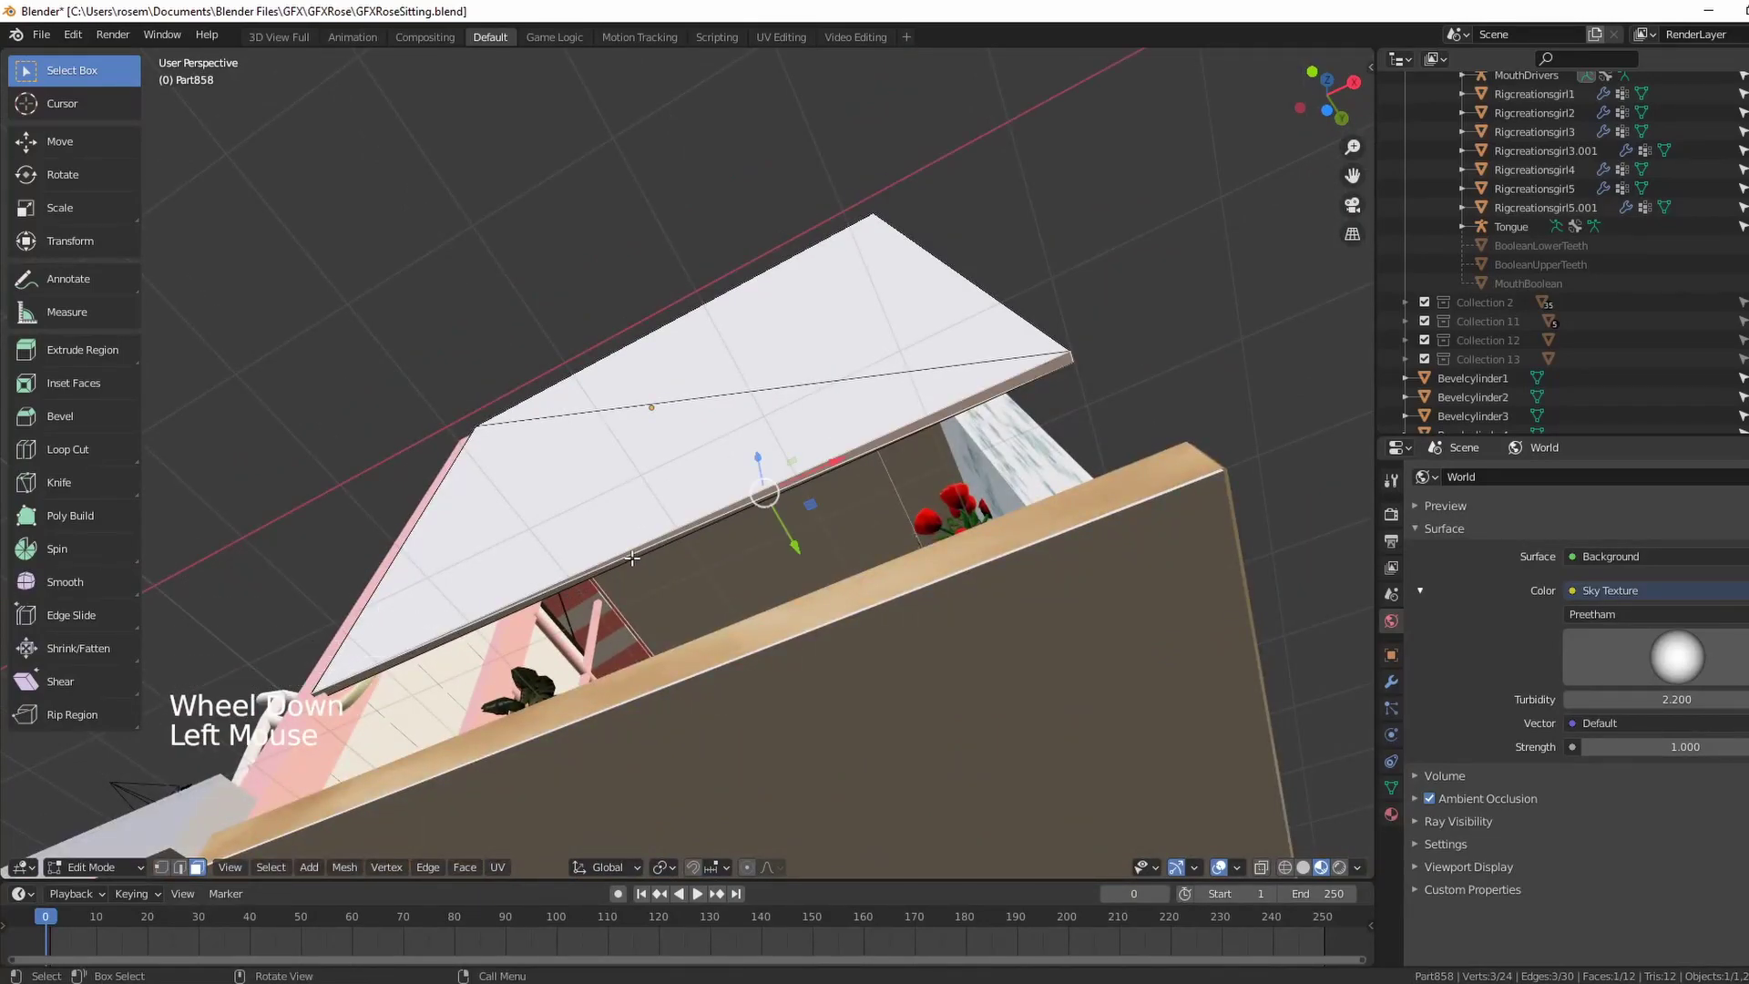
pyautogui.keyDown('shift'); pyautogui.click(633, 556); pyautogui.keyUp('shift')
# Extrude the selected faces about 2.05 units down to the floor
pyautogui.moveTo(635, 553); pyautogui.dragTo(748, 682, button='middle')
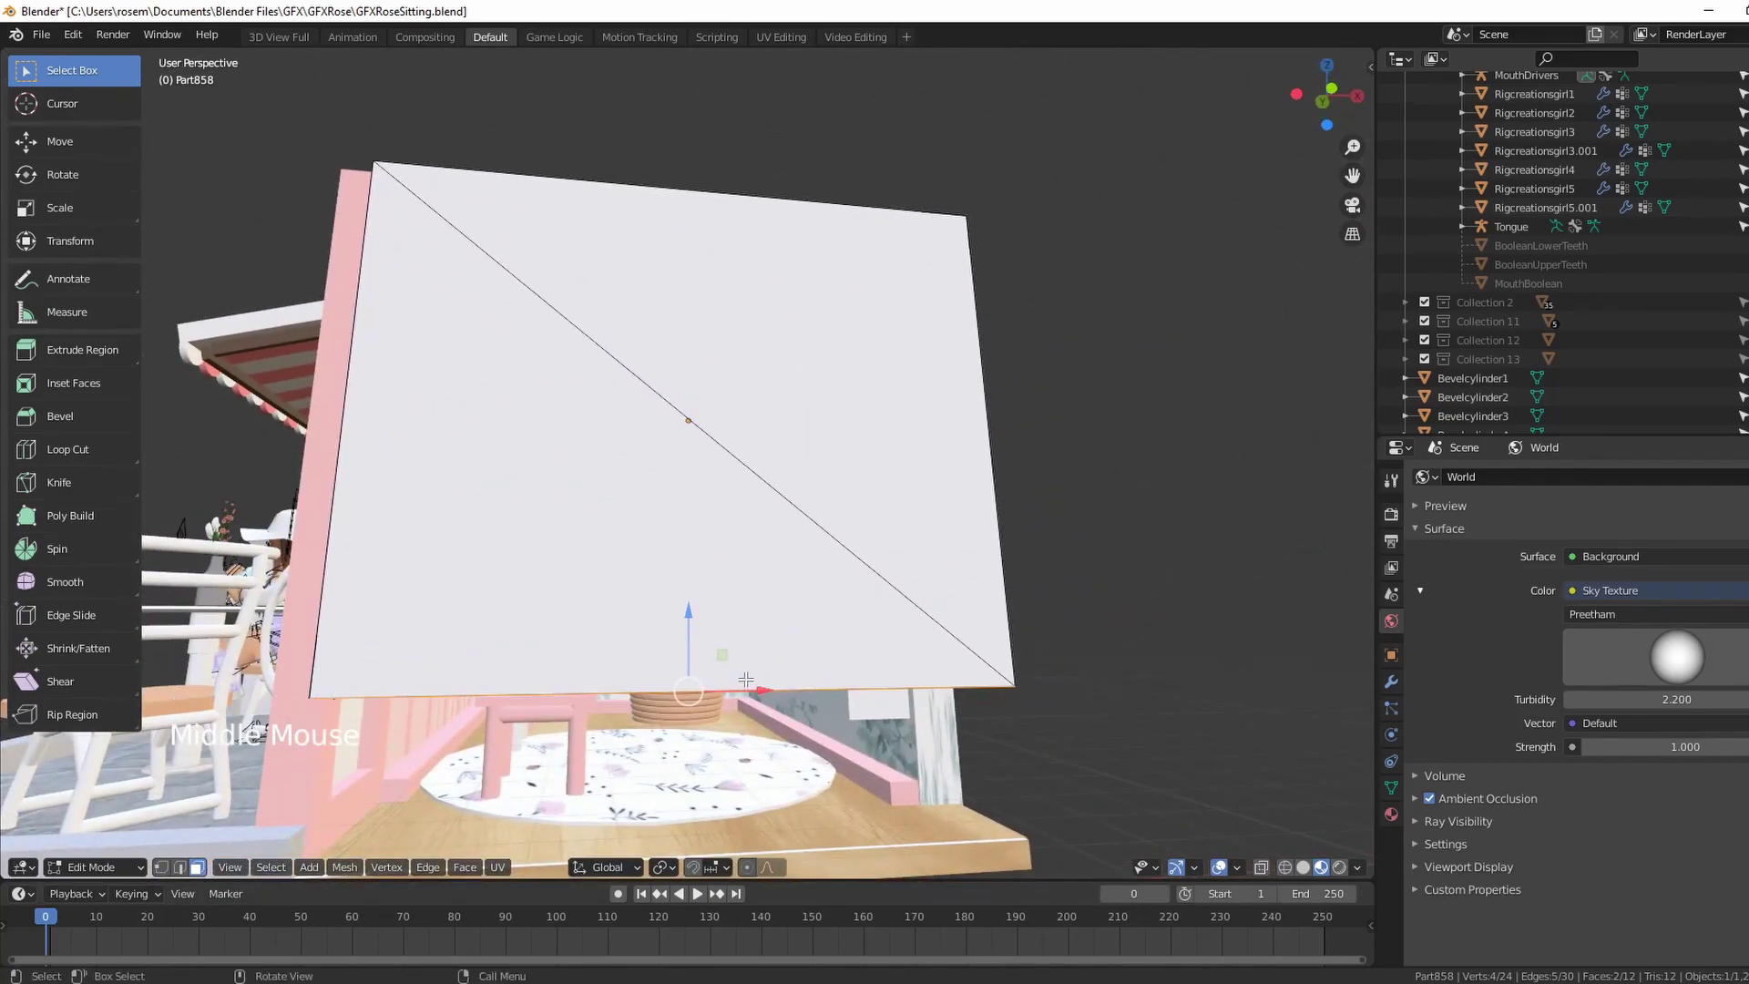
pyautogui.press('e')
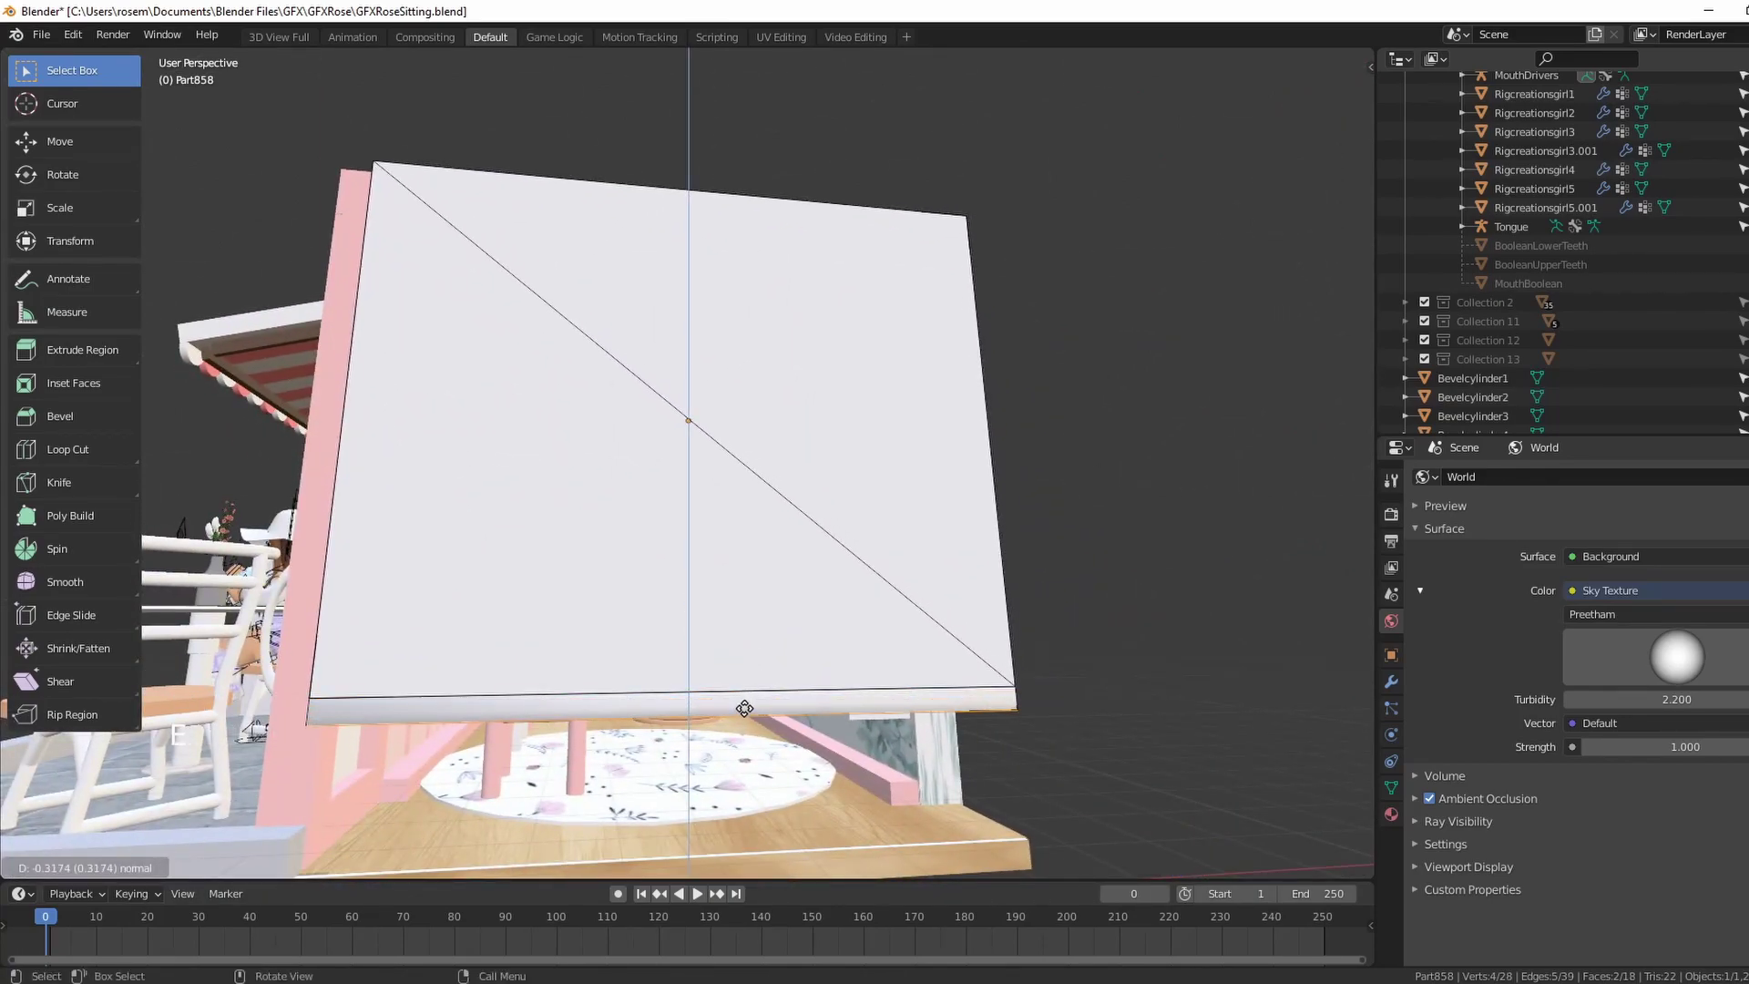
pyautogui.click(761, 850)
pyautogui.scroll(-2, 804, 792)
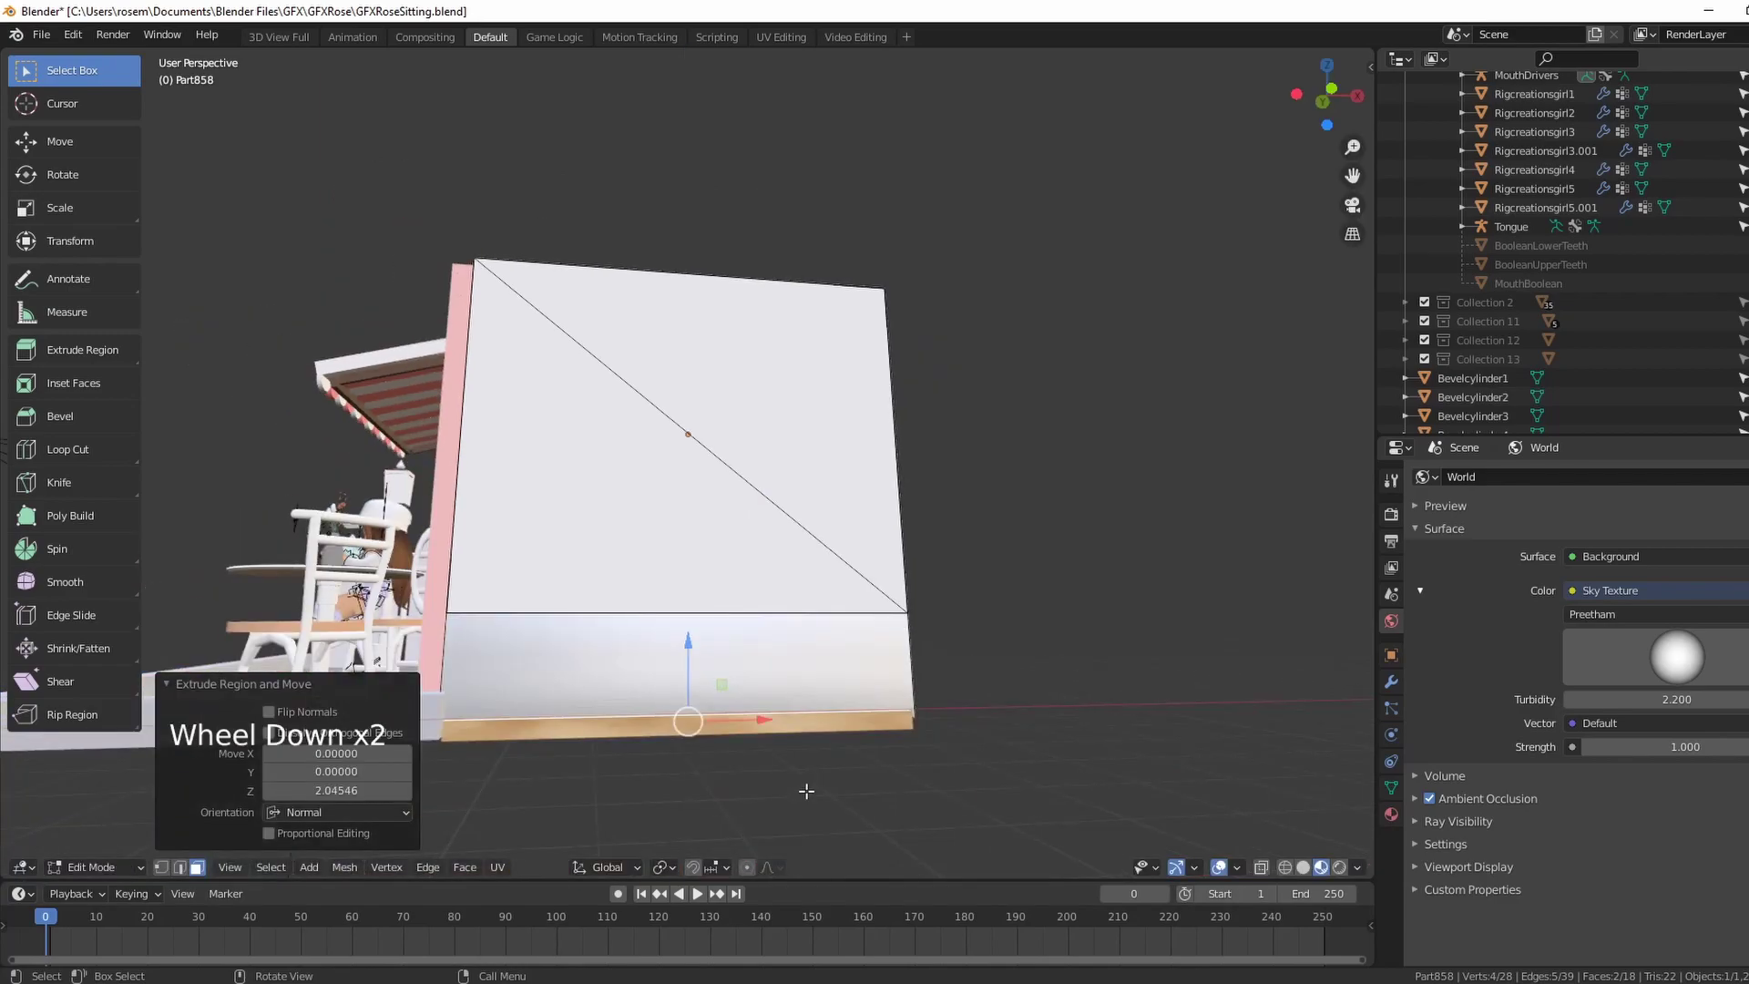
pyautogui.moveTo(805, 792); pyautogui.dragTo(891, 761, button='middle')
# Frame the view on the extruded wall and inspect its base
pyautogui.press('KP_Decimal')
pyautogui.scroll(-5, 983, 749)
pyautogui.scroll(1, 948, 754)
pyautogui.scroll(-3, 947, 754)
pyautogui.scroll(1, 902, 652)
pyautogui.click(571, 456)
pyautogui.scroll(2, 583, 414)
pyautogui.click(593, 374)
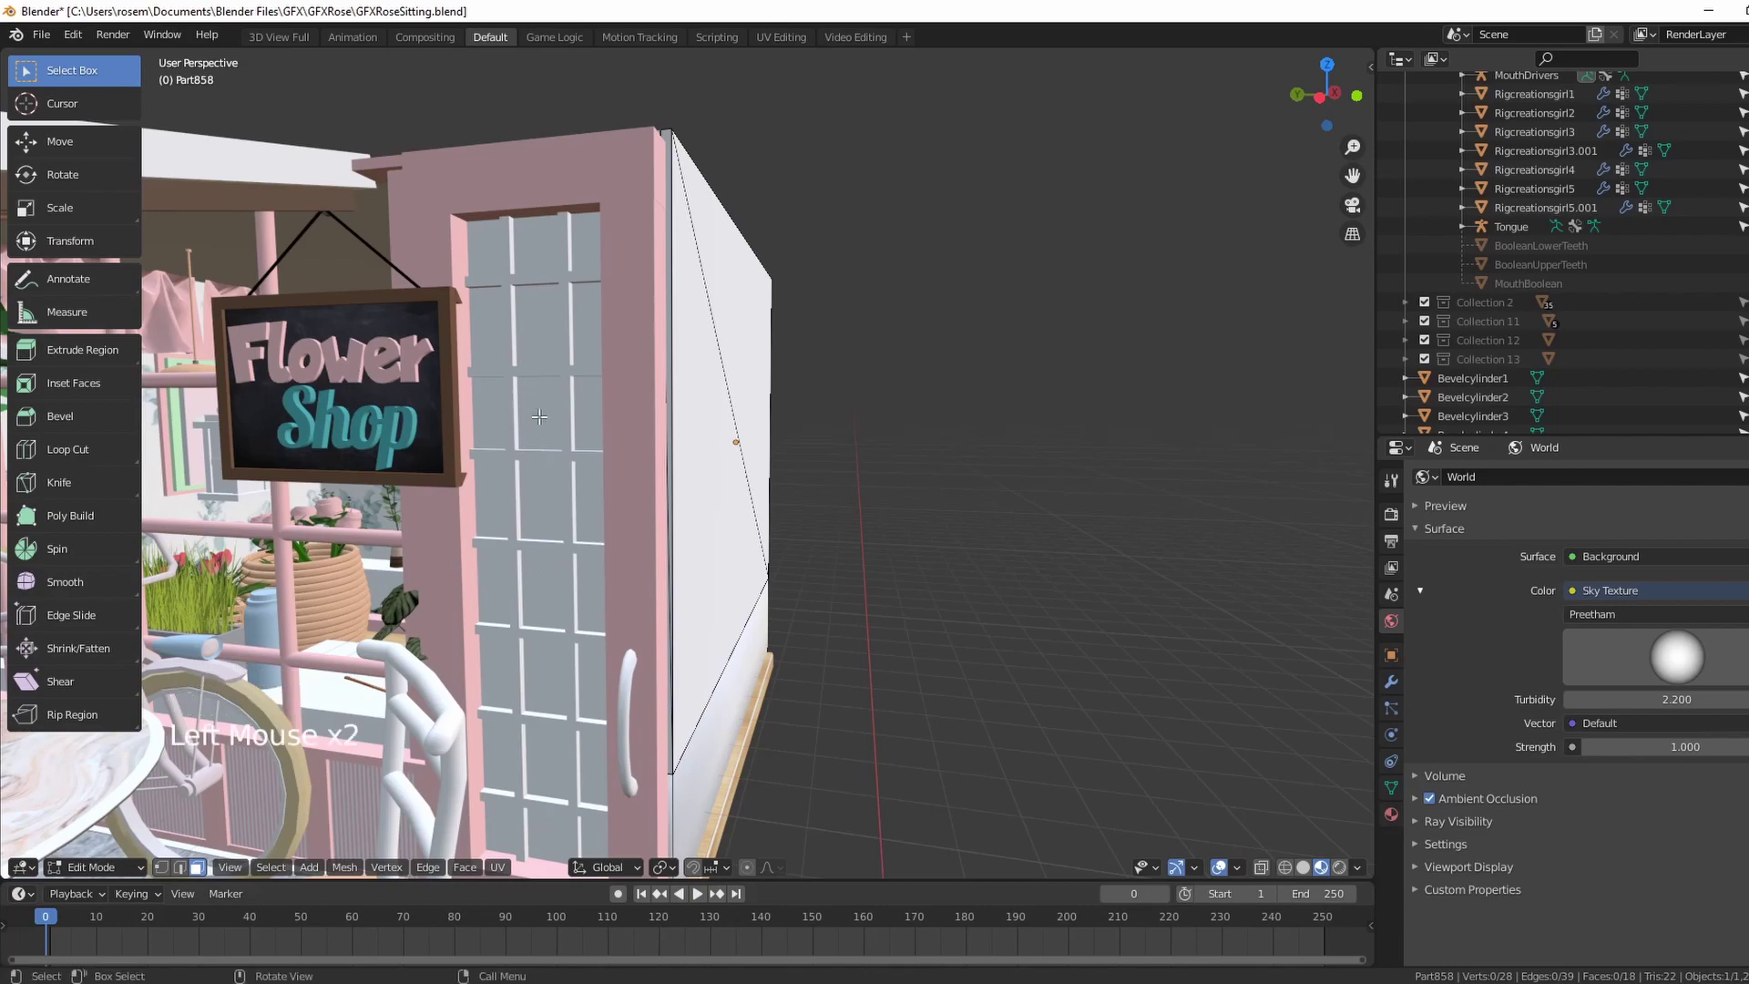
pyautogui.click(529, 535)
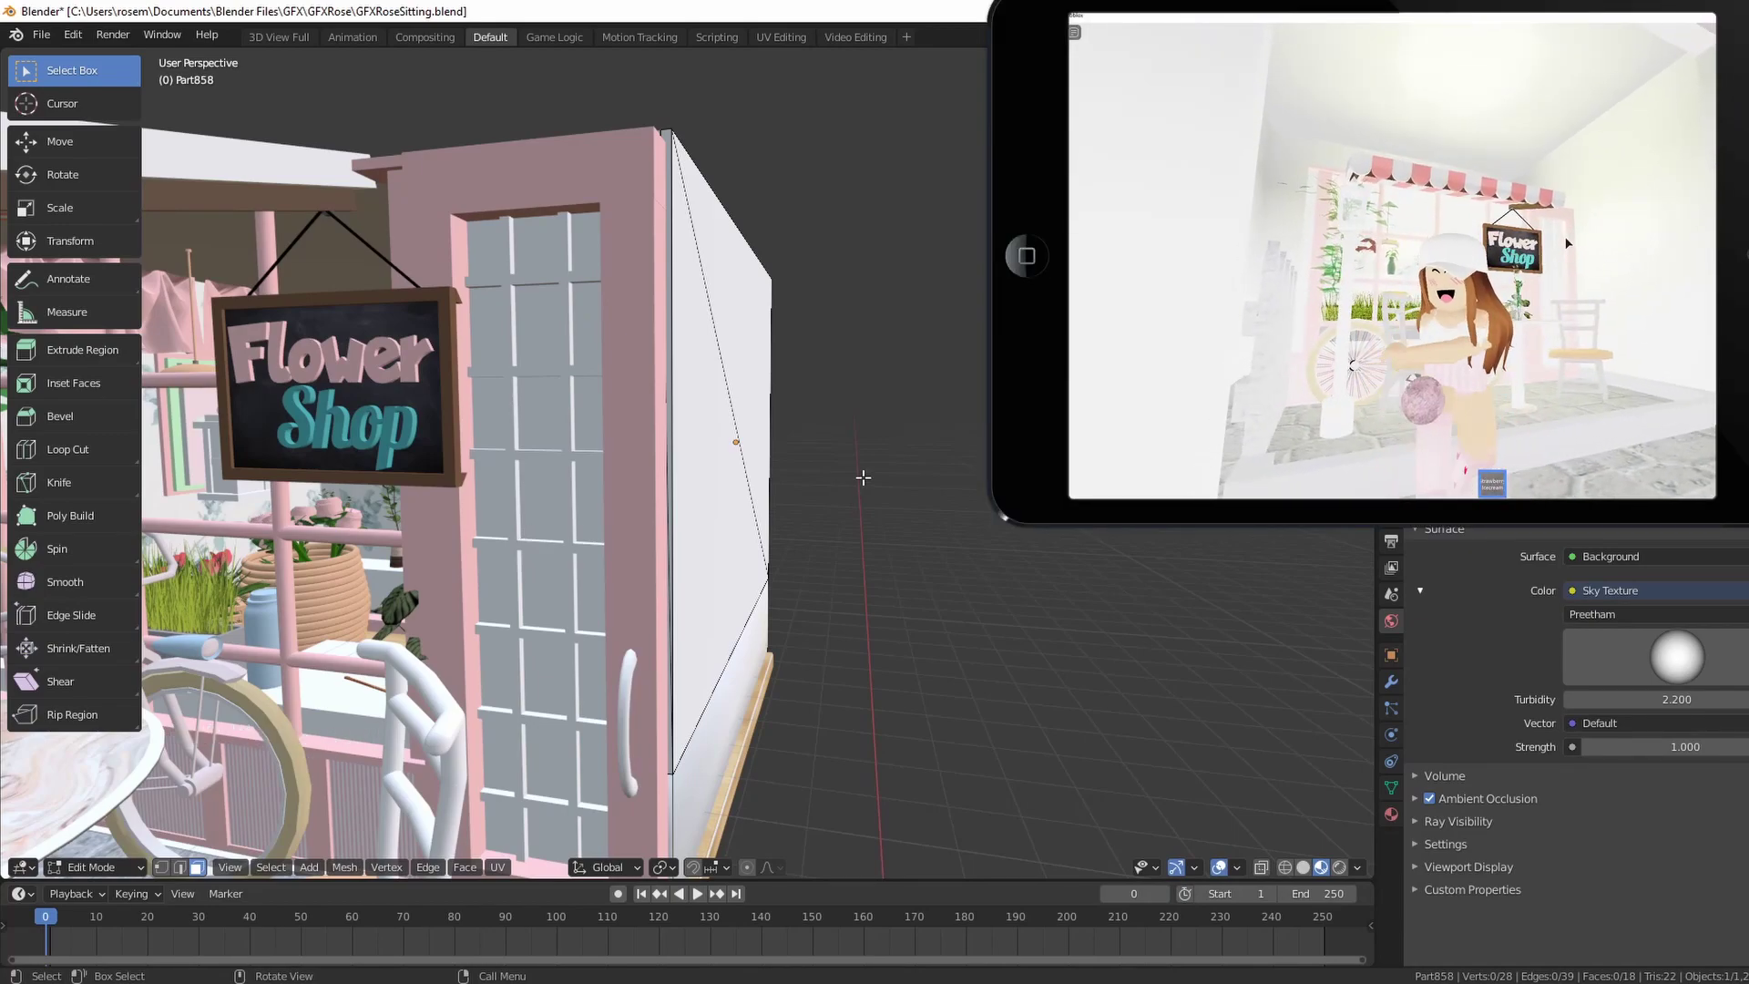
# Return to Object Mode and view the whole shop with the closed wall
pyautogui.scroll(-5, 864, 477)
pyautogui.moveTo(863, 477); pyautogui.dragTo(770, 552, button='middle')
pyautogui.scroll(4, 769, 552)
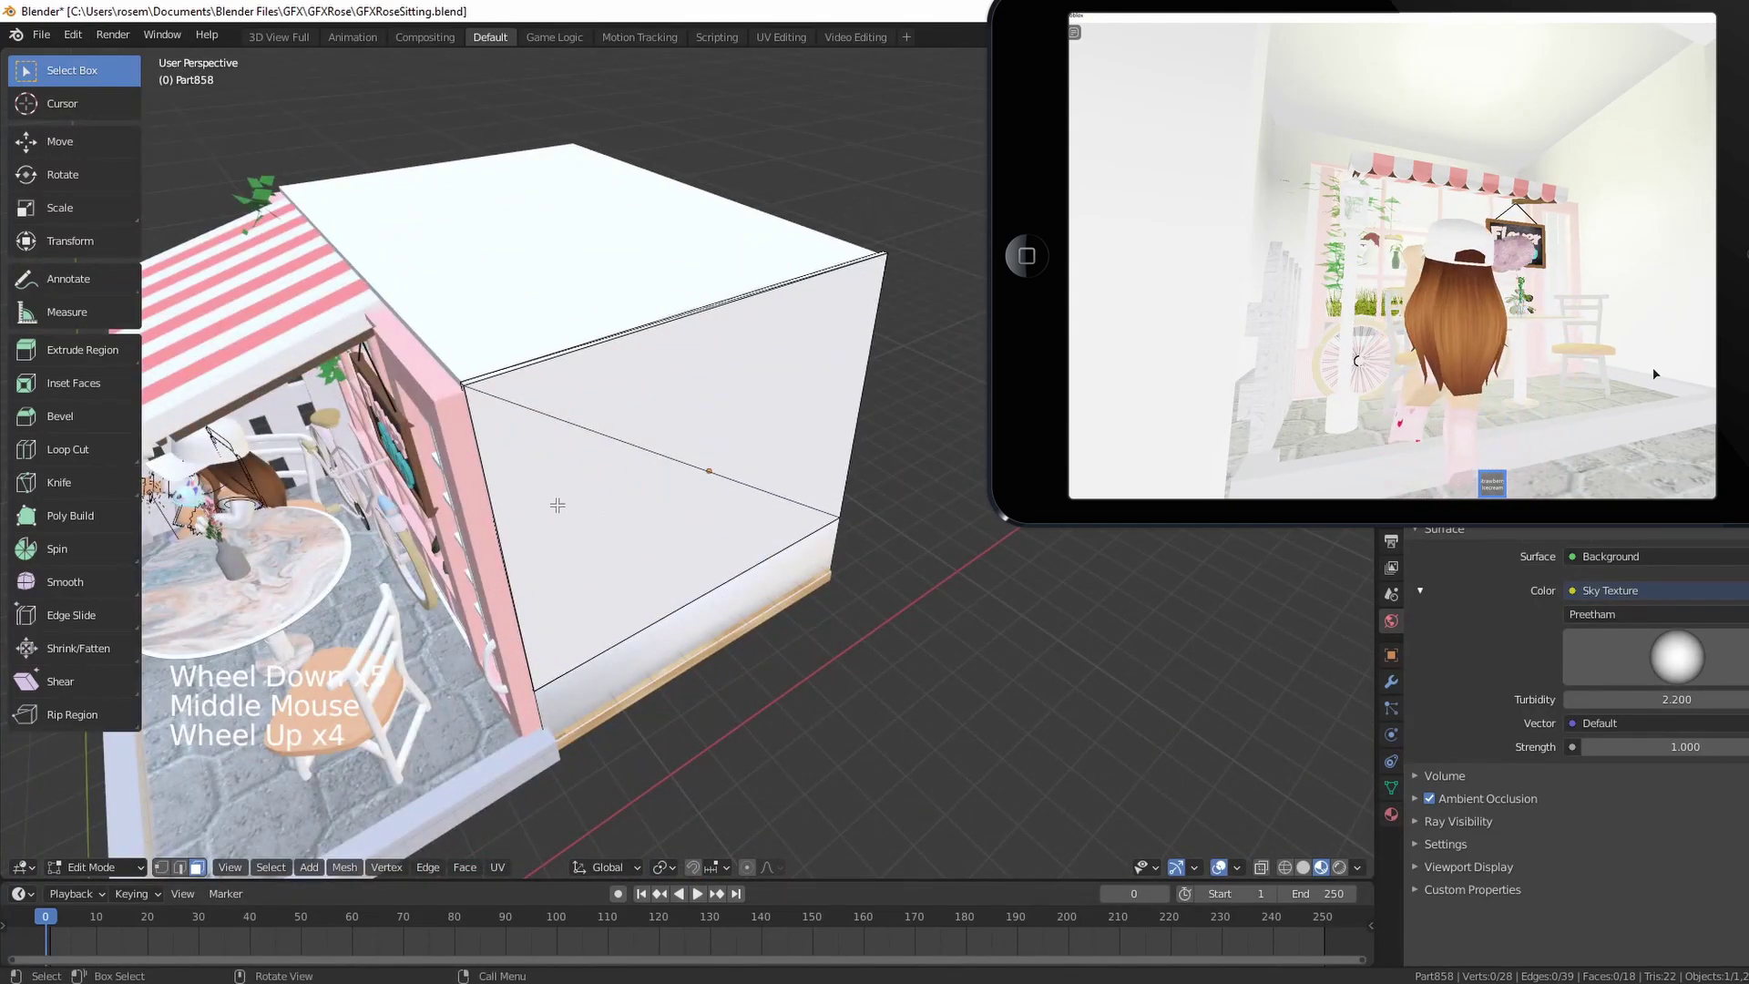
pyautogui.moveTo(696, 571); pyautogui.dragTo(728, 546, button='middle')
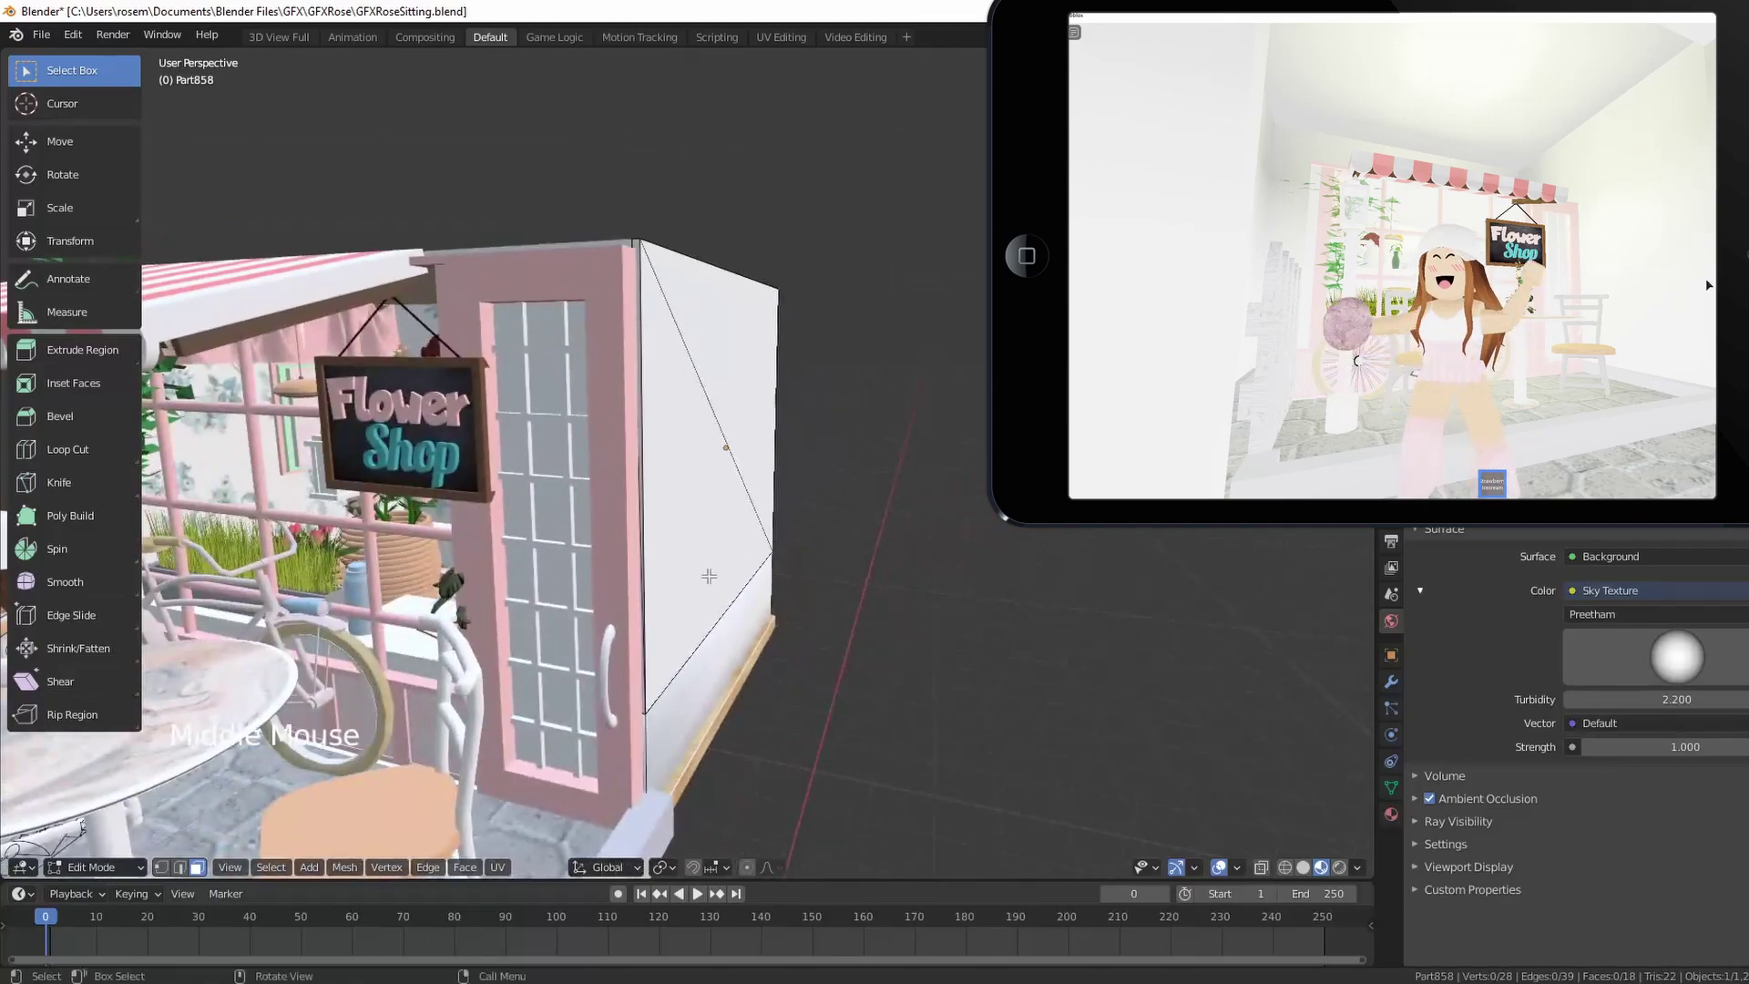
pyautogui.scroll(3, 729, 547)
pyautogui.moveTo(111, 869)
pyautogui.mouseDown()
pyautogui.moveTo(106, 778)
pyautogui.moveTo(106, 838)
pyautogui.mouseUp()
pyautogui.scroll(-3, 574, 681)
pyautogui.moveTo(574, 682); pyautogui.dragTo(593, 688, button='middle')
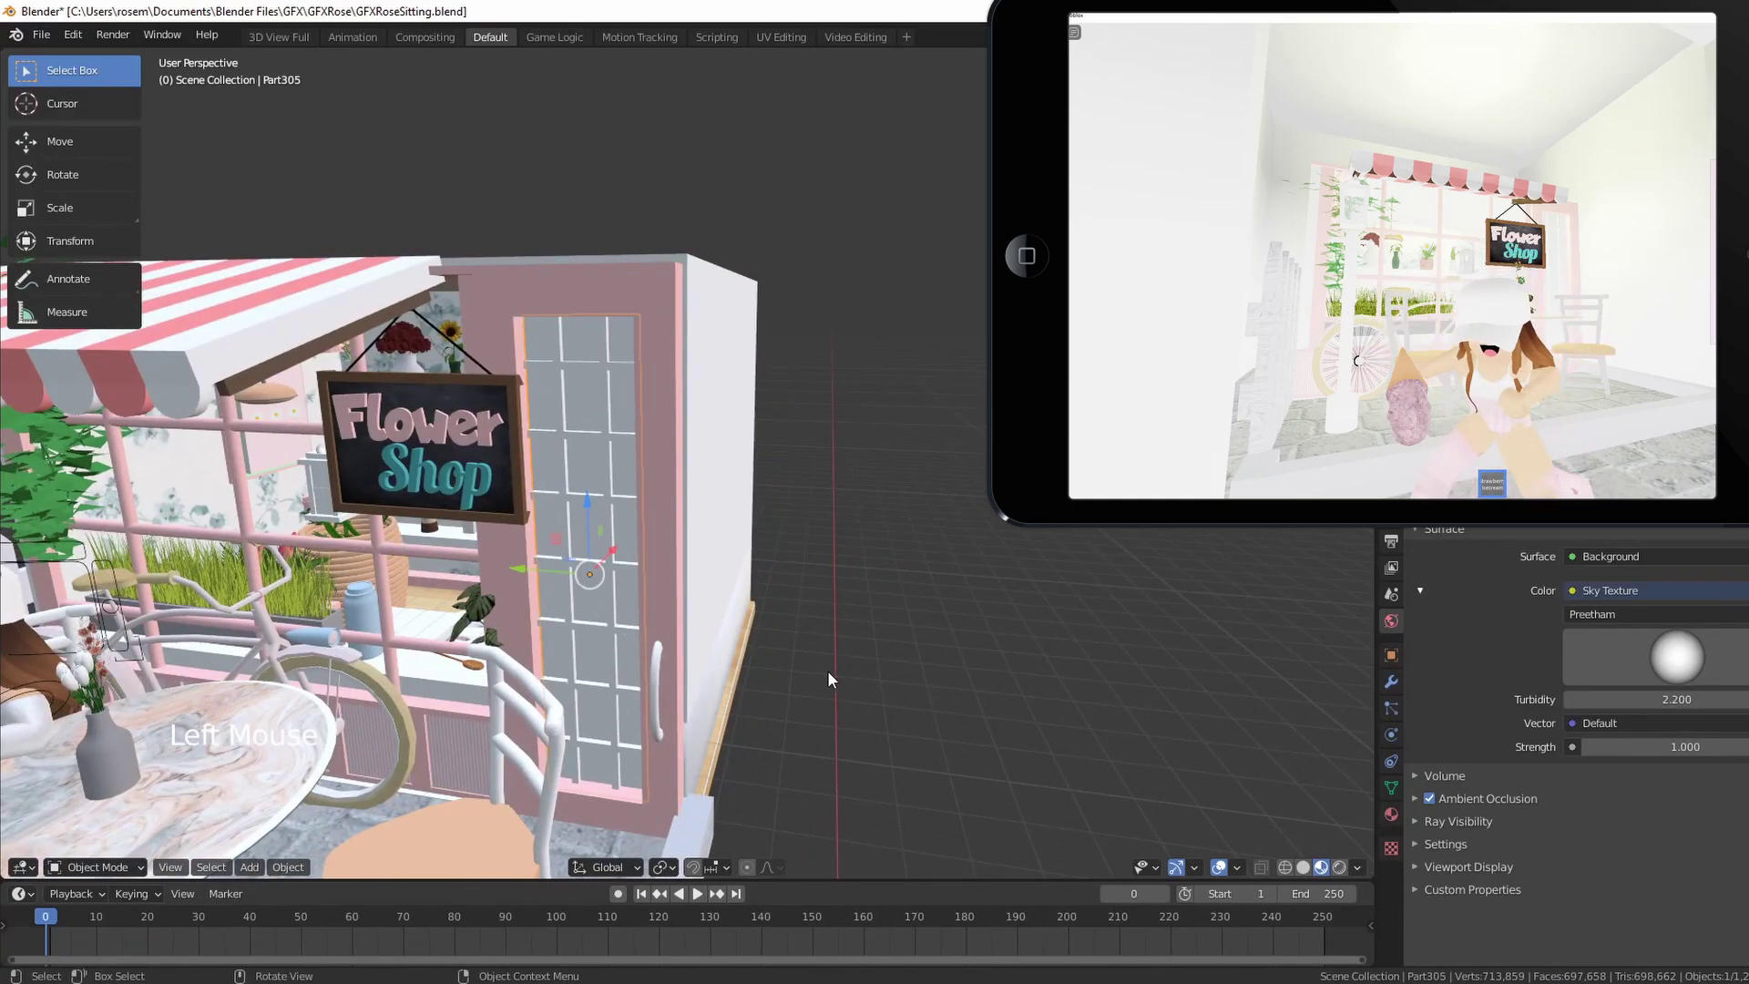
# Slide Part305 along Y and X toward the shop's side wall, orbiting to check its placement
pyautogui.moveTo(519, 566); pyautogui.dragTo(895, 631)
pyautogui.scroll(-3, 894, 631)
pyautogui.moveTo(895, 631); pyautogui.dragTo(927, 615, button='middle')
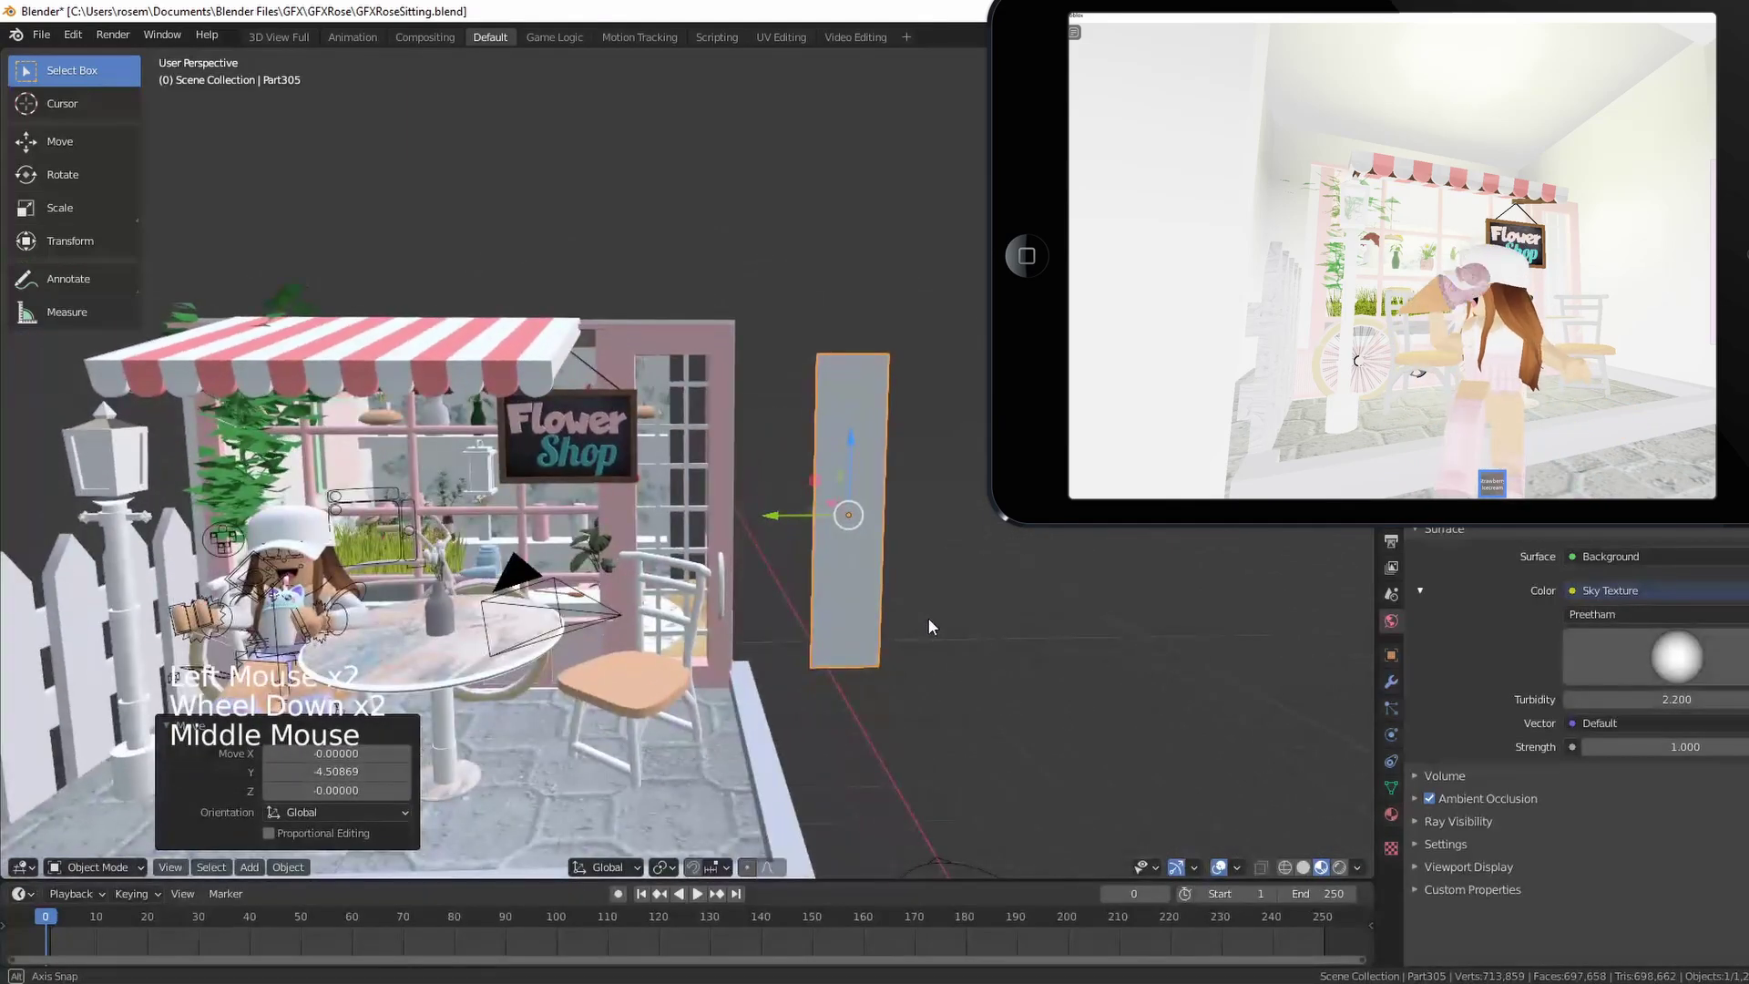
pyautogui.scroll(3, 927, 616)
pyautogui.scroll(16, 928, 619)
pyautogui.scroll(-13, 928, 619)
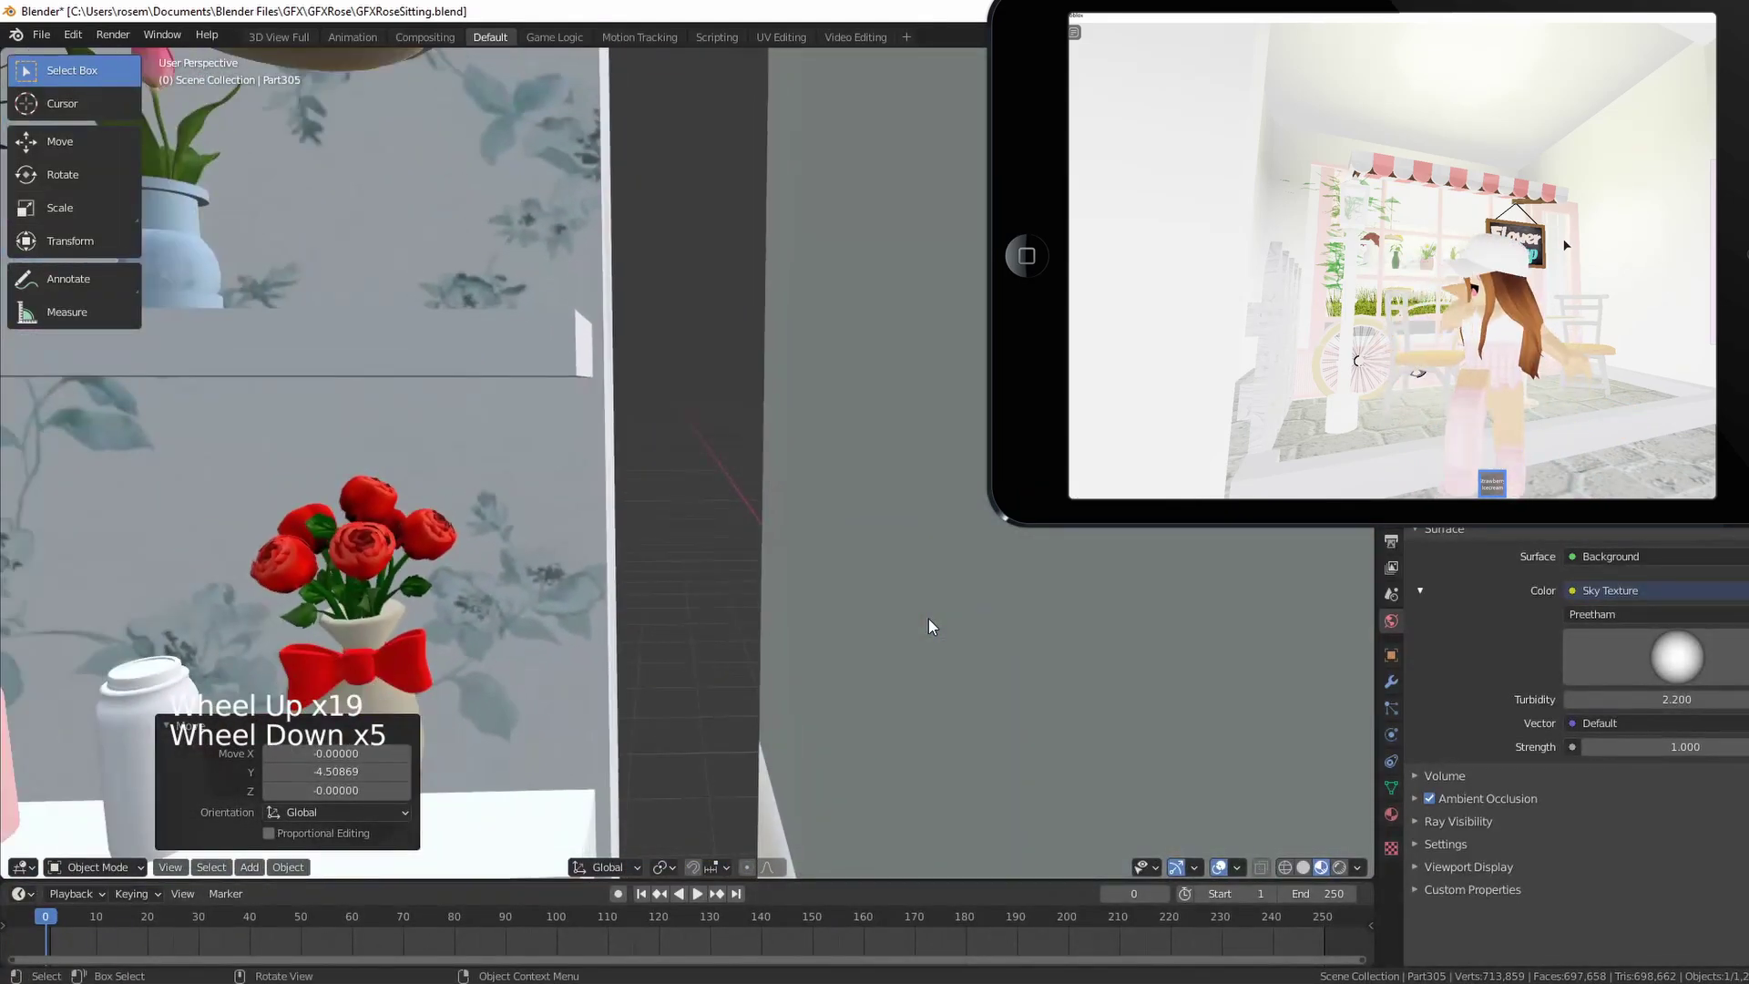
pyautogui.scroll(-5, 928, 619)
pyautogui.moveTo(927, 619); pyautogui.dragTo(641, 699, button='middle')
pyautogui.scroll(1, 714, 658)
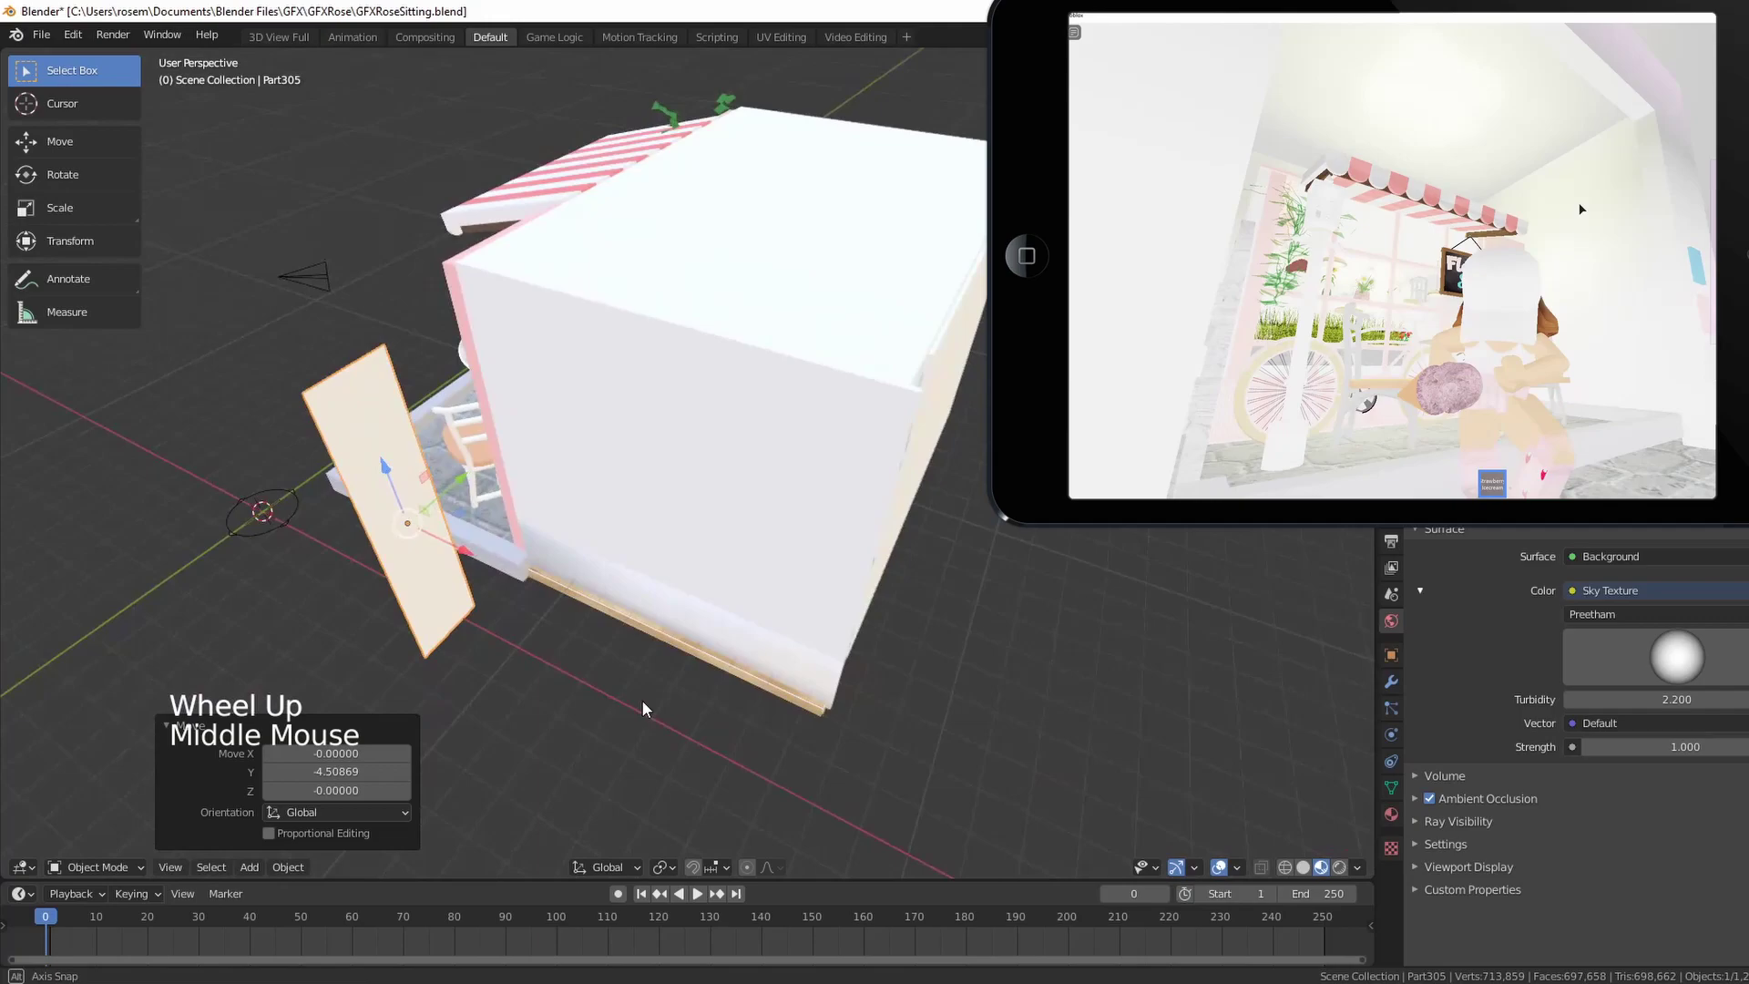
pyautogui.moveTo(465, 549); pyautogui.dragTo(870, 758)
pyautogui.moveTo(869, 758); pyautogui.dragTo(734, 726, button='middle')
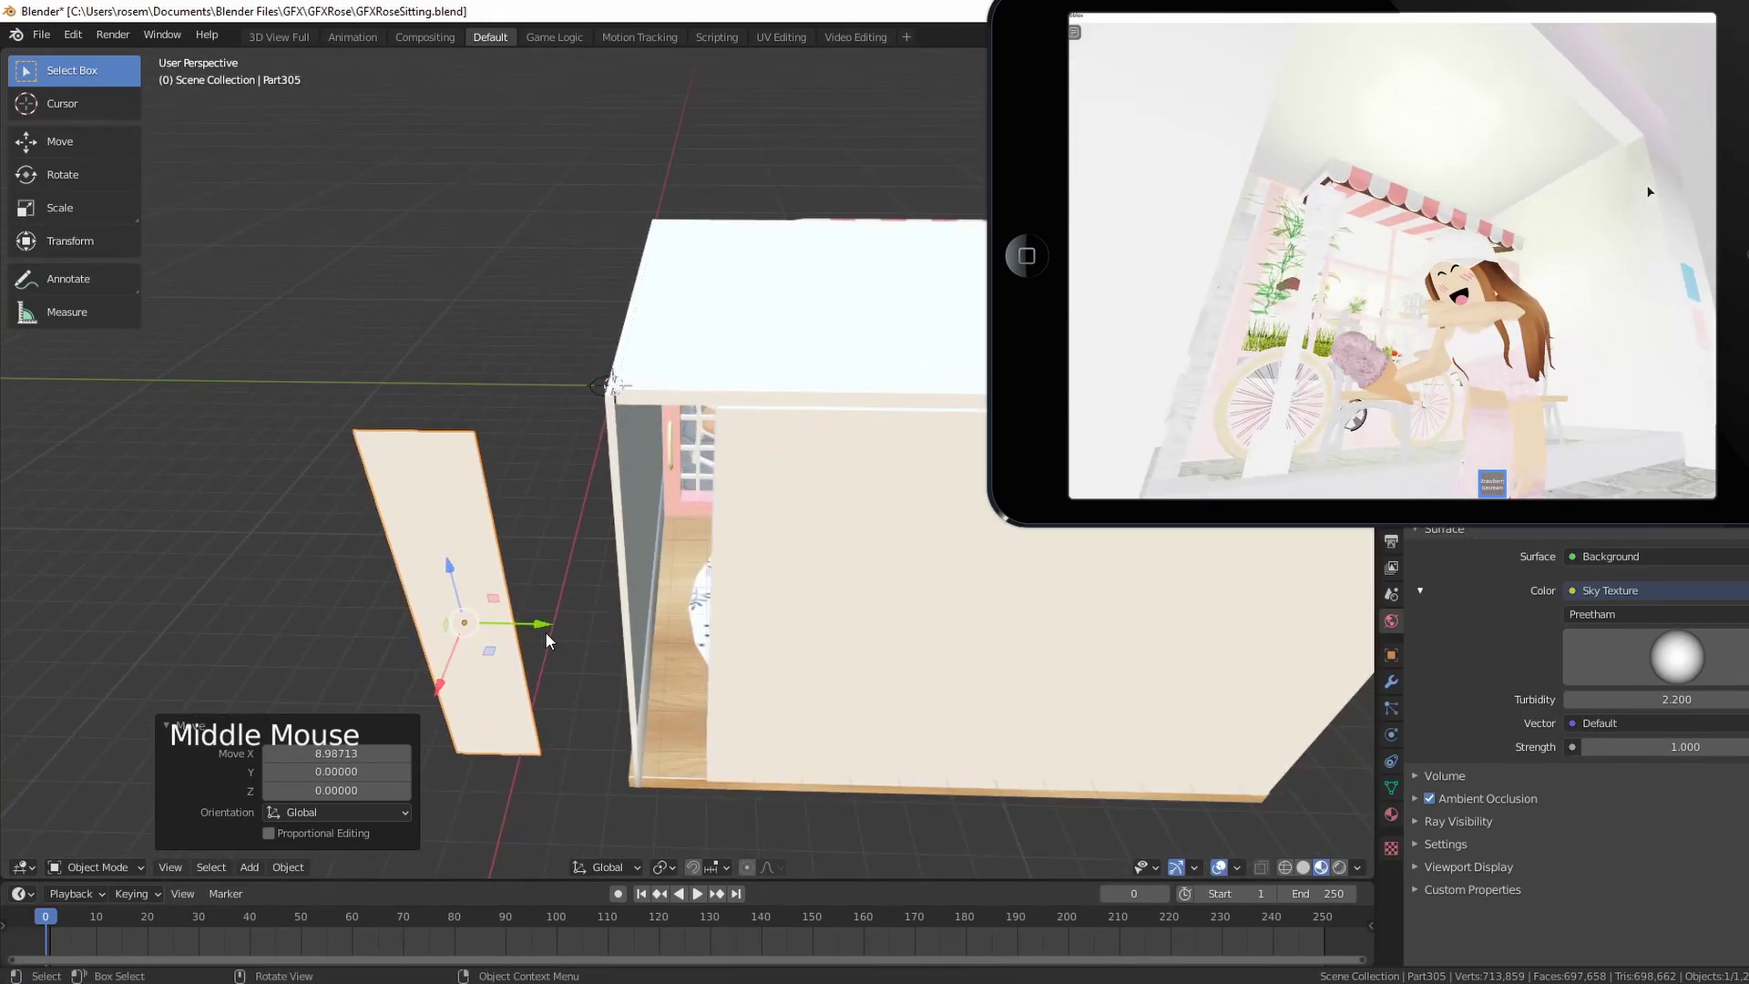
pyautogui.moveTo(544, 624); pyautogui.dragTo(773, 665)
pyautogui.moveTo(773, 665); pyautogui.dragTo(544, 472, button='middle')
pyautogui.scroll(2, 692, 638)
pyautogui.scroll(-1, 545, 471)
# Reselect Part305 instead of the side wall and adjust its height by raising and then lowering it along Z
pyautogui.click(543, 469)
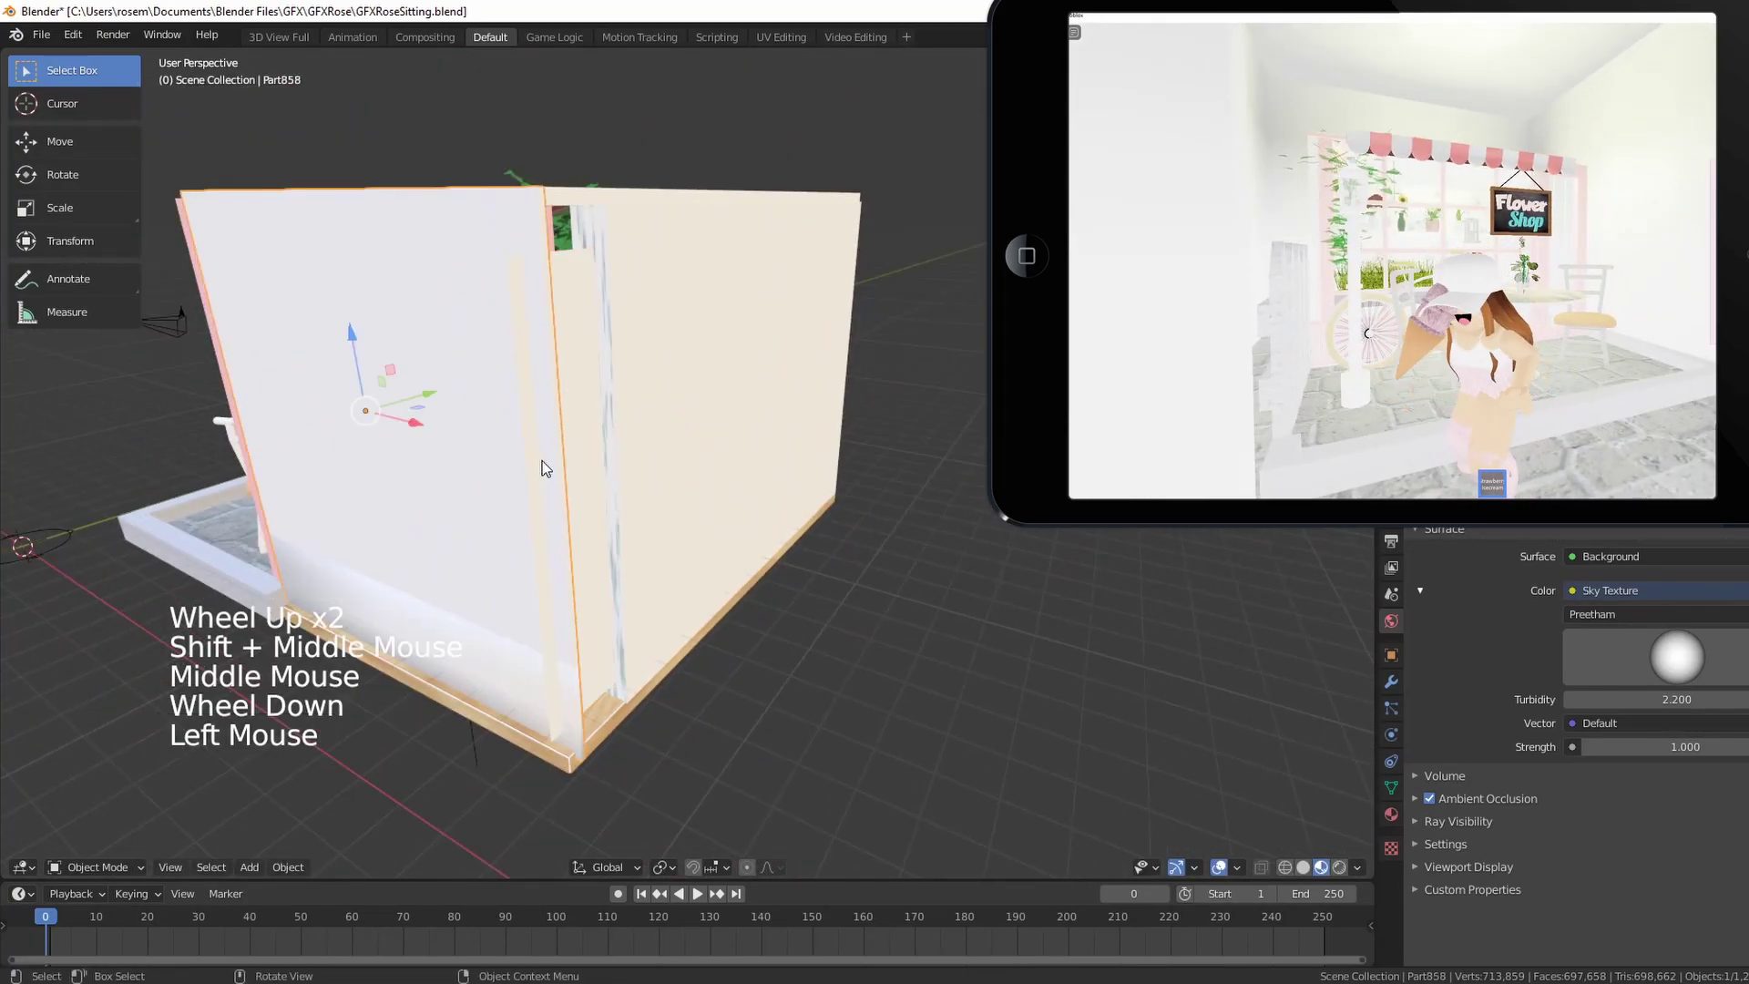
pyautogui.click(583, 399)
pyautogui.scroll(1, 583, 399)
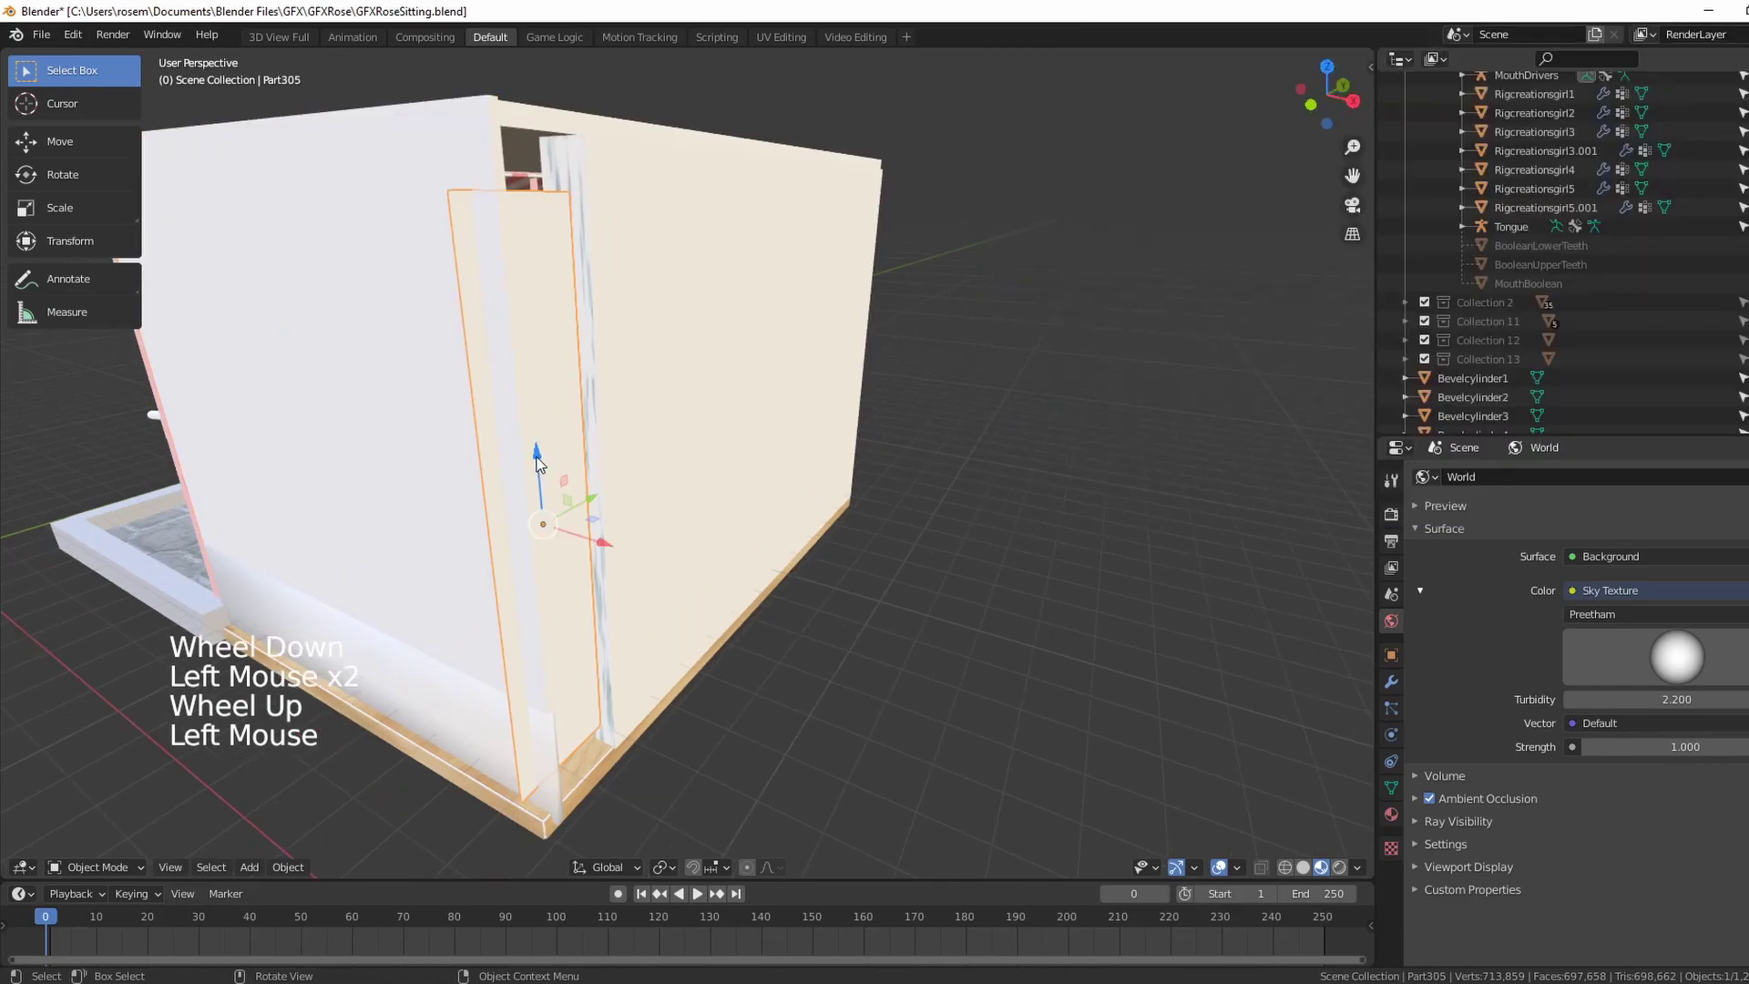
pyautogui.moveTo(537, 463); pyautogui.dragTo(554, 376)
pyautogui.scroll(-1, 554, 375)
pyautogui.moveTo(554, 375); pyautogui.dragTo(734, 549, button='middle')
pyautogui.scroll(2, 734, 549)
pyautogui.moveTo(694, 632); pyautogui.dragTo(701, 632)
pyautogui.scroll(-1, 702, 632)
pyautogui.moveTo(701, 632); pyautogui.dragTo(660, 619, button='middle')
pyautogui.scroll(2, 659, 611)
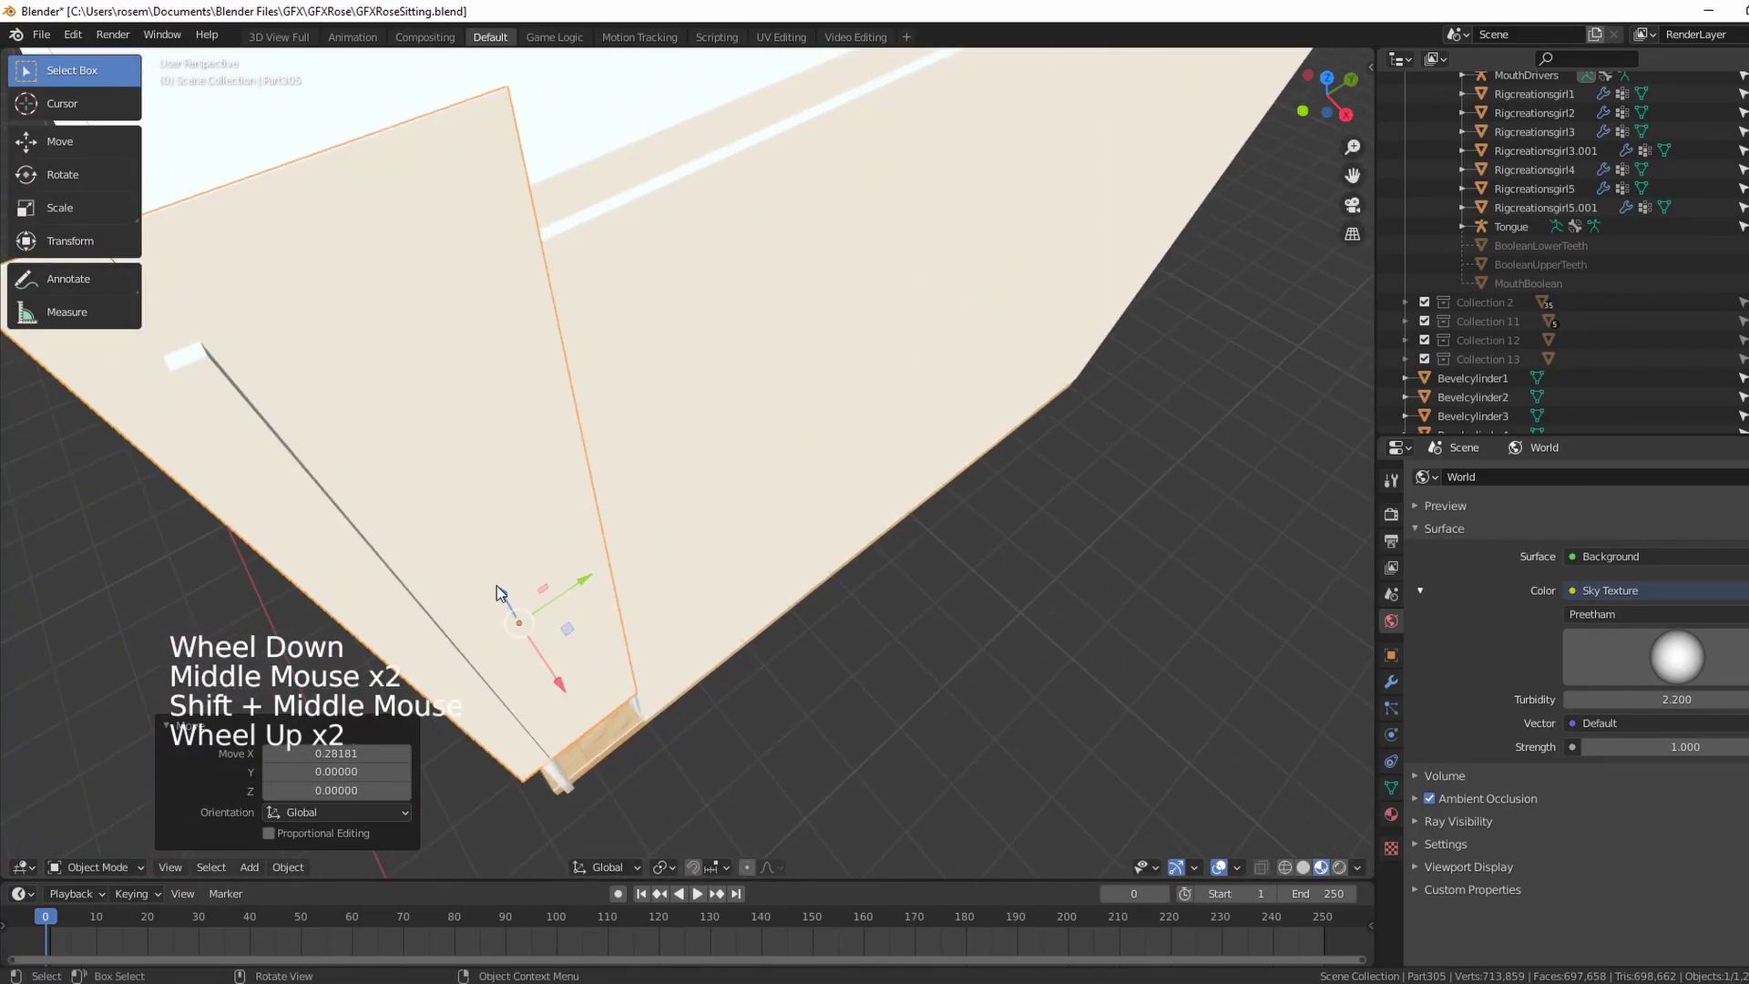
pyautogui.moveTo(499, 593); pyautogui.dragTo(515, 616)
pyautogui.moveTo(515, 616); pyautogui.dragTo(572, 705, button='middle')
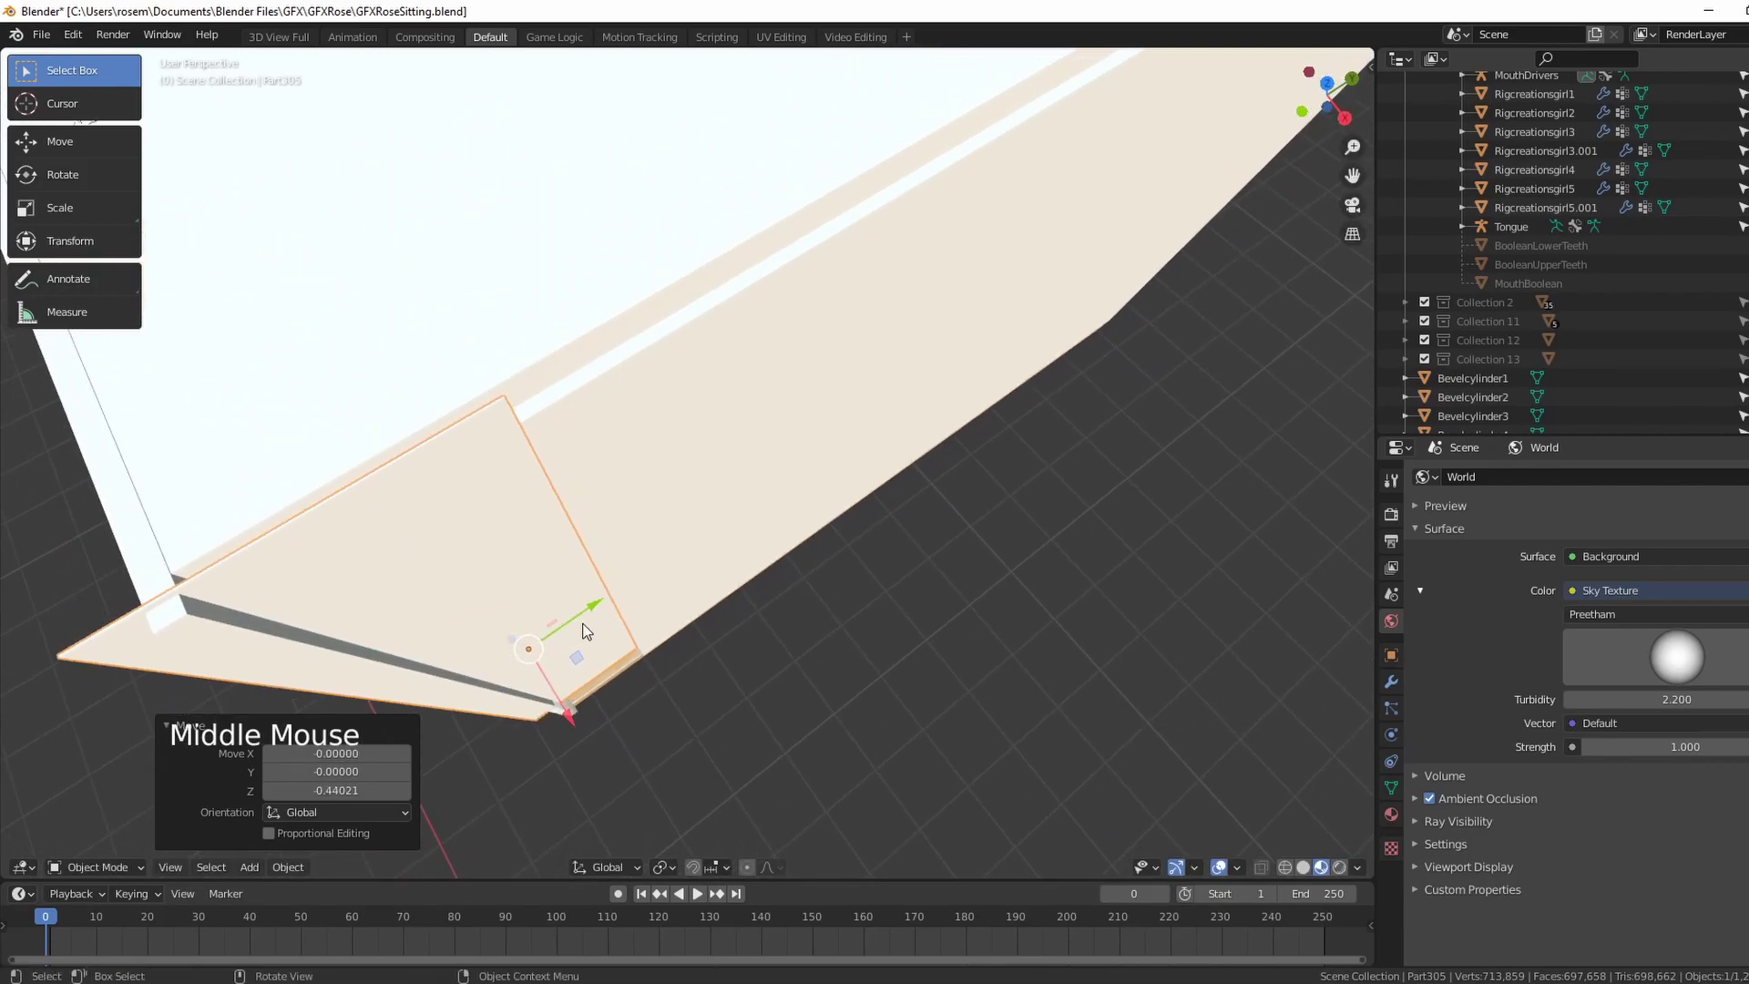
# Fine-tune Part305 flush to the wall, ending at a 0.315 Y shift and −0.07118 X shift
pyautogui.moveTo(592, 615); pyautogui.dragTo(606, 601)
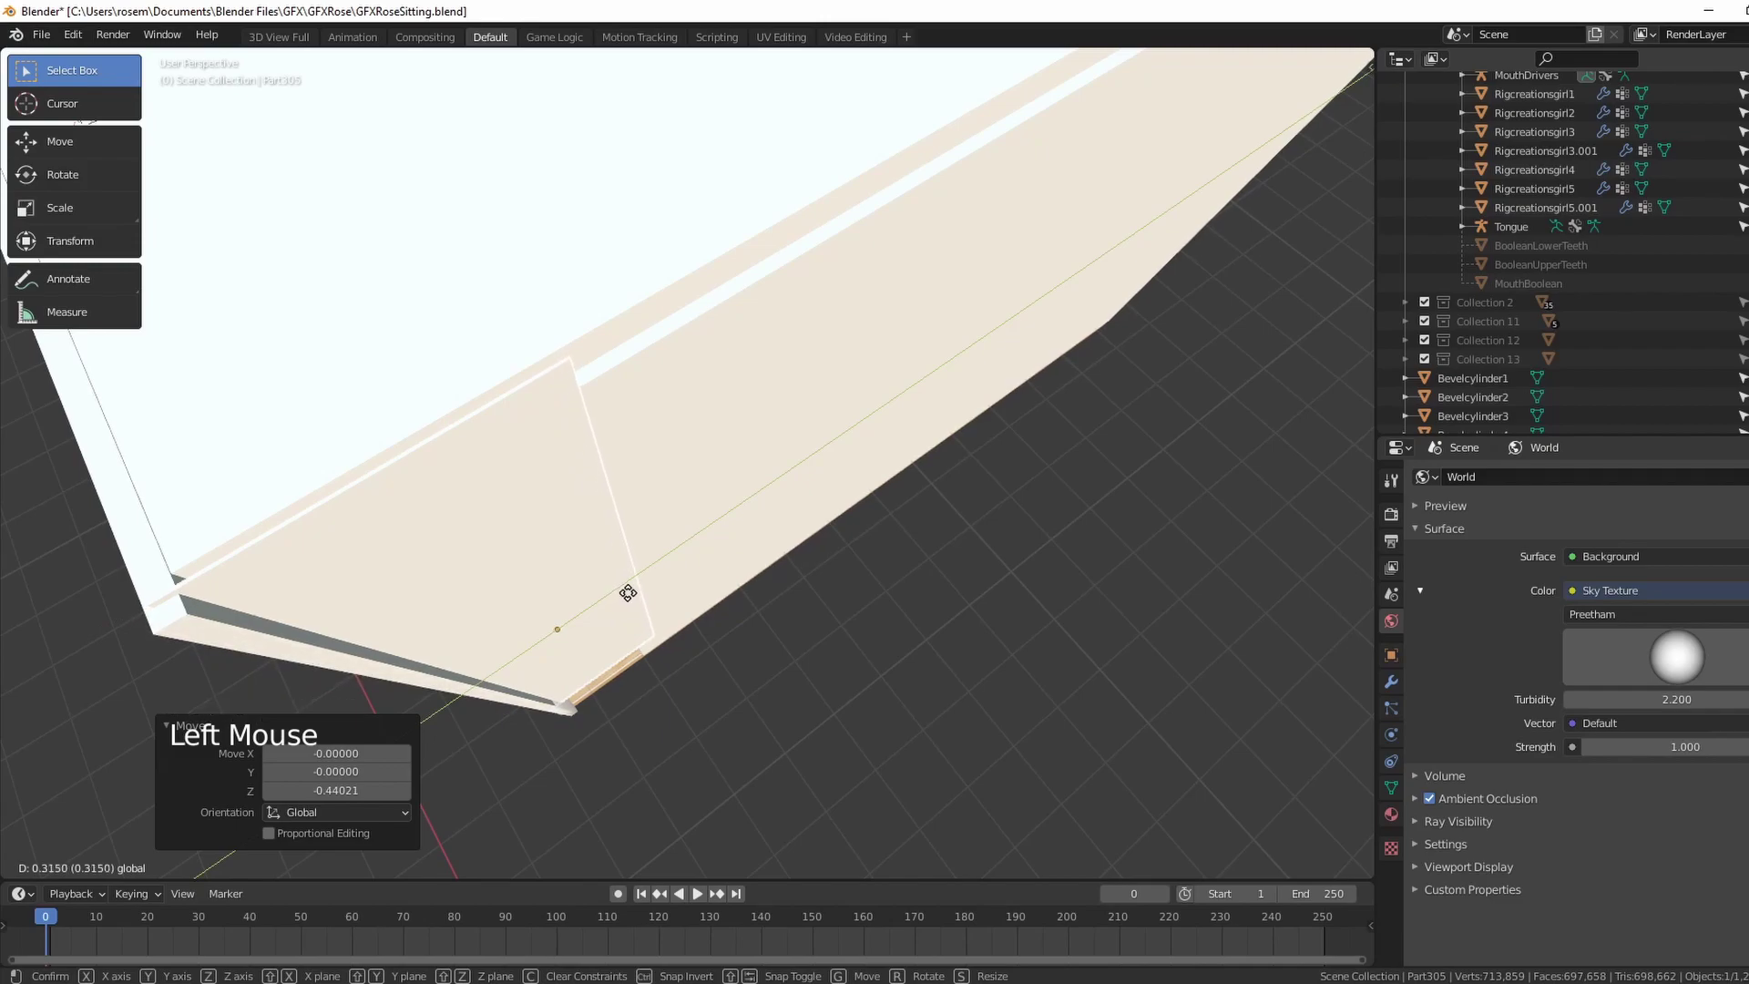
pyautogui.click(628, 593)
pyautogui.moveTo(627, 593); pyautogui.dragTo(743, 638, button='middle')
pyautogui.moveTo(754, 680); pyautogui.dragTo(765, 681)
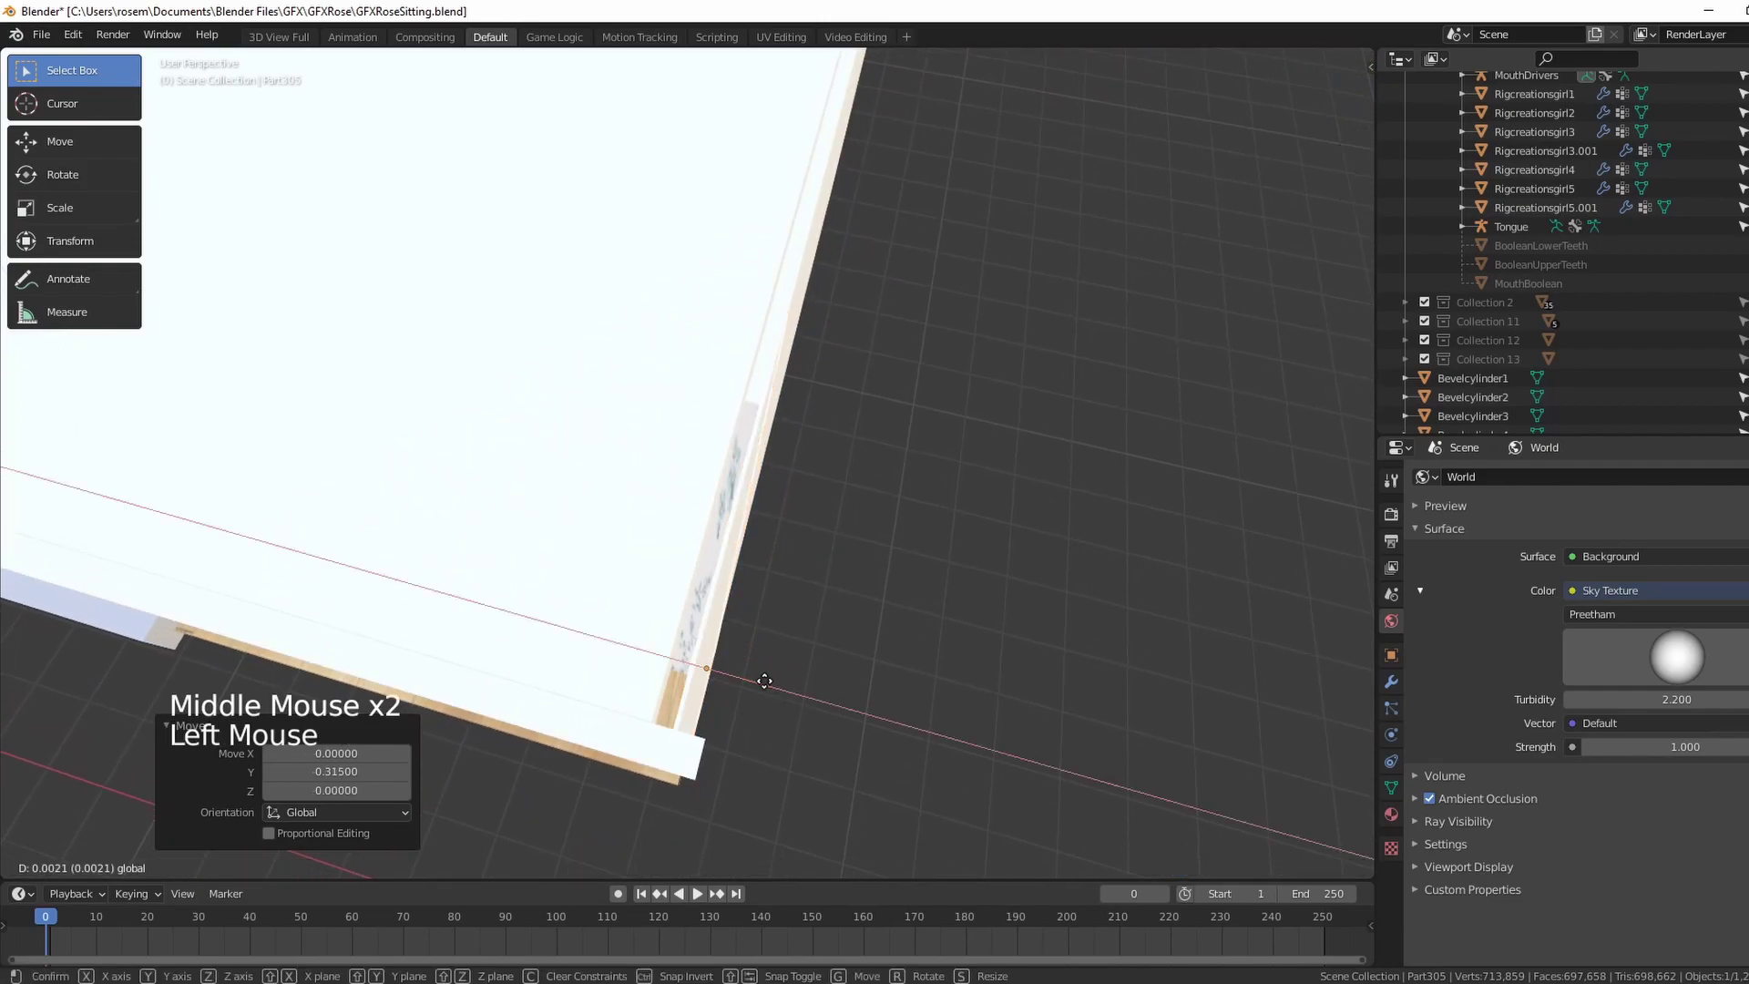
pyautogui.click(757, 681)
pyautogui.moveTo(755, 680); pyautogui.dragTo(714, 530, button='middle')
pyautogui.scroll(-5, 641, 527)
pyautogui.scroll(3, 641, 516)
pyautogui.scroll(2, 713, 530)
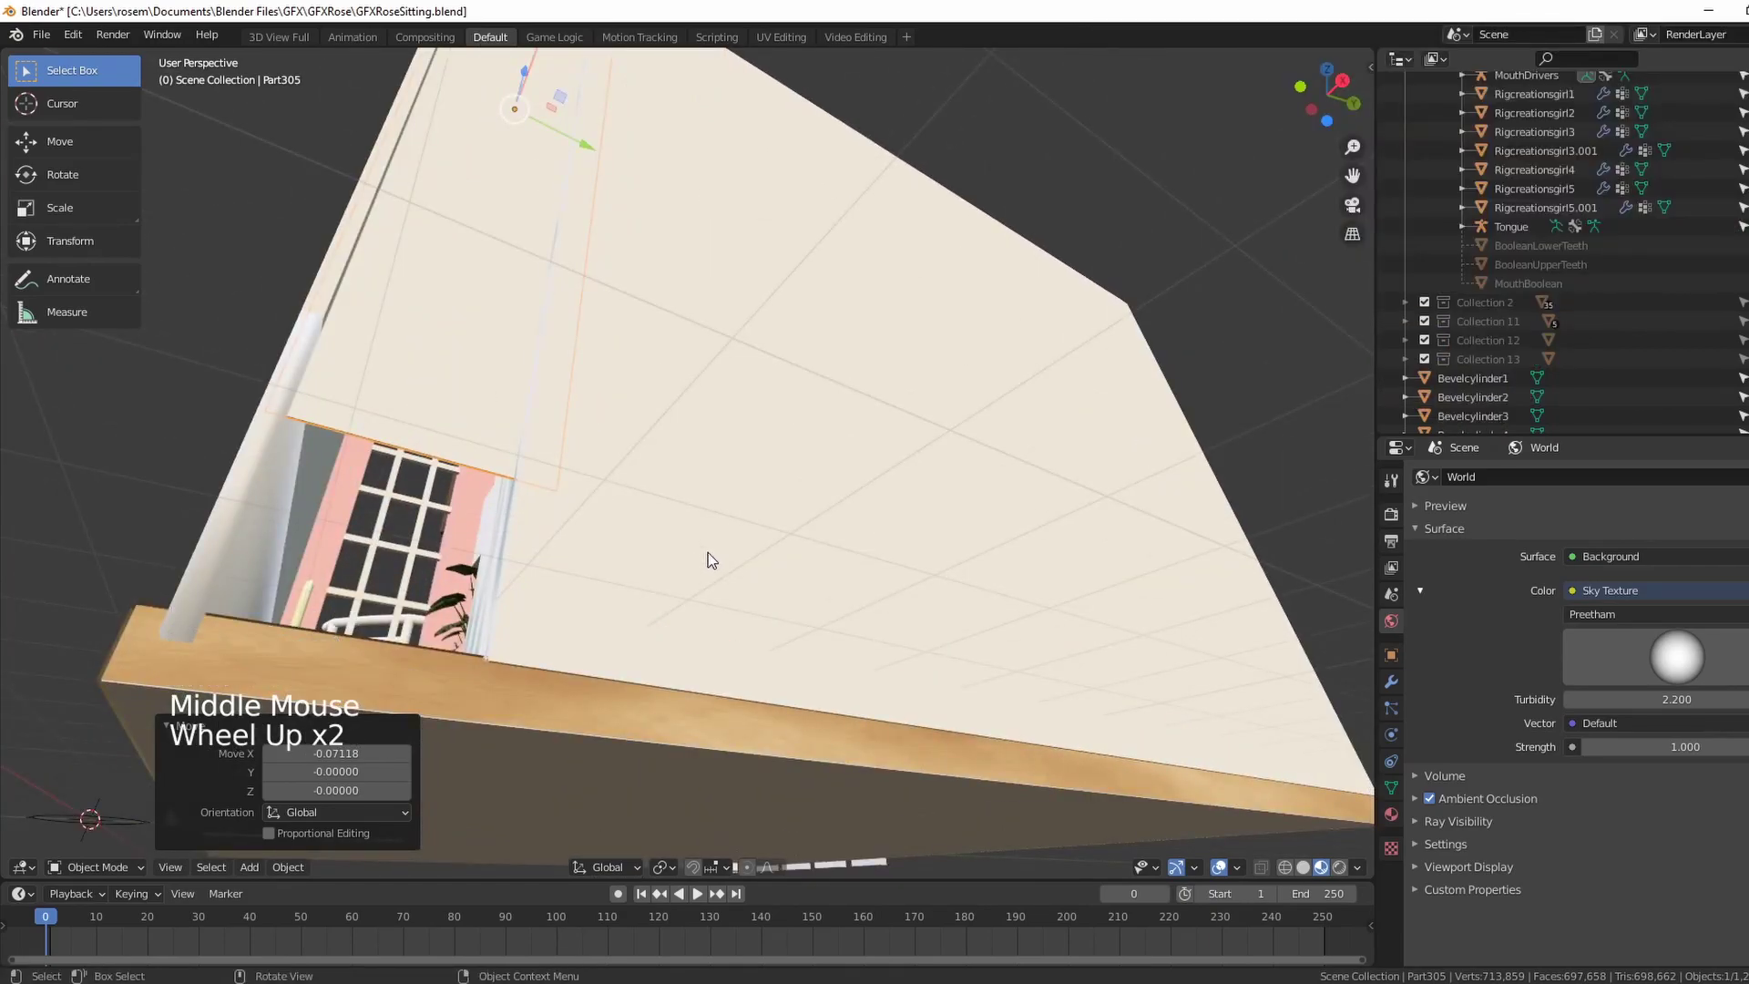
pyautogui.scroll(-2, 708, 558)
pyautogui.moveTo(707, 558); pyautogui.dragTo(714, 530, button='middle')
pyautogui.scroll(4, 709, 541)
pyautogui.scroll(-1, 707, 539)
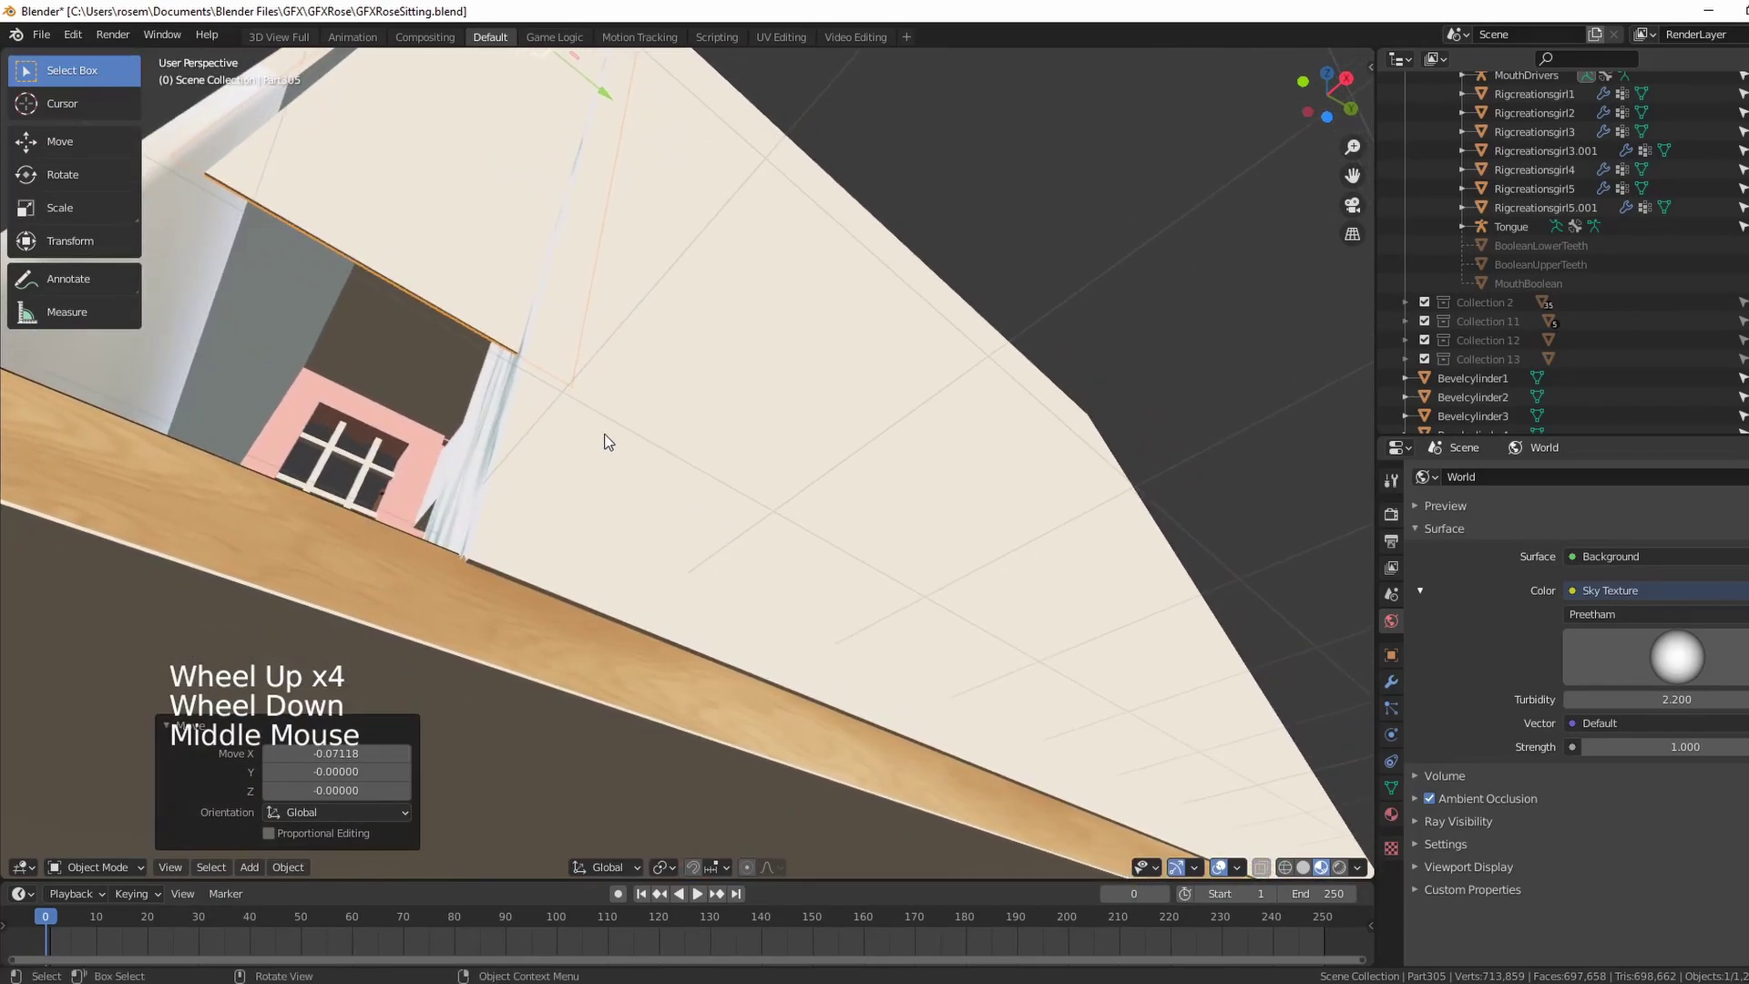
# Select the roof Part853, then box-select all of the flower shop's objects
pyautogui.click(137, 866)
pyautogui.click(213, 644)
pyautogui.scroll(-7, 220, 635)
pyautogui.moveTo(220, 635); pyautogui.dragTo(364, 665, button='middle')
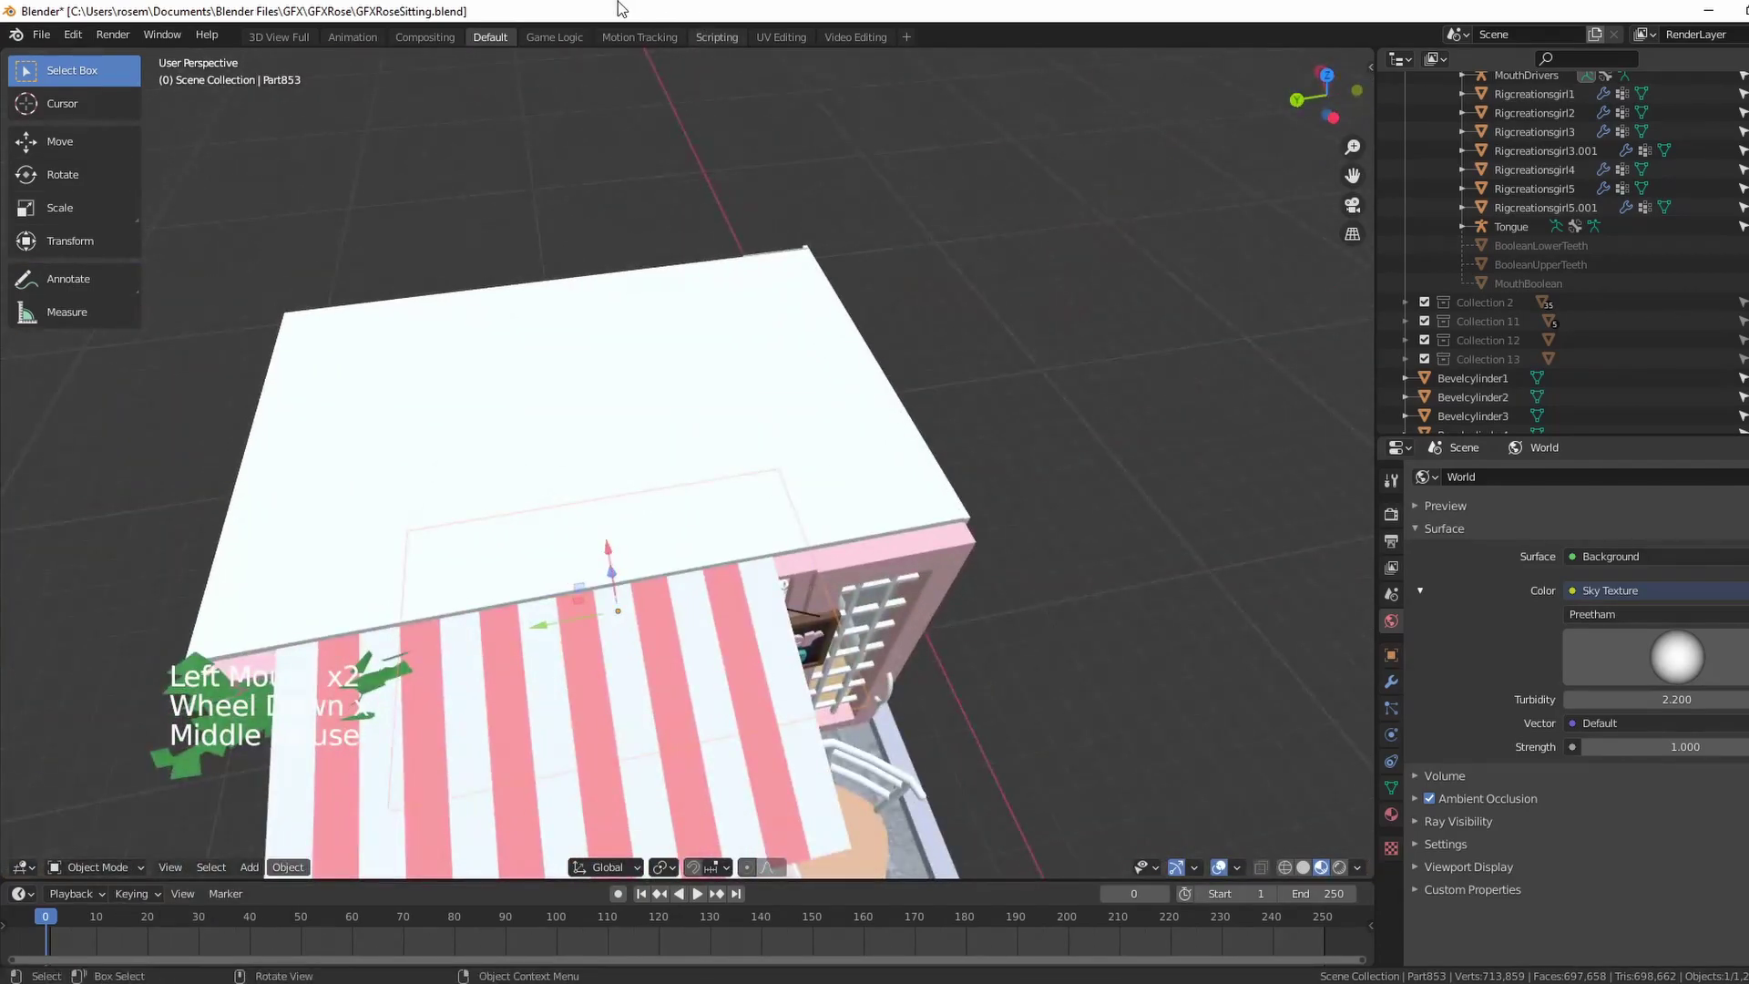
pyautogui.scroll(1, 676, 208)
pyautogui.scroll(-8, 676, 207)
pyautogui.moveTo(701, 273)
pyautogui.mouseDown(button='middle')
pyautogui.moveTo(721, 323)
pyautogui.moveTo(690, 277)
pyautogui.mouseUp(button='middle')
pyautogui.moveTo(443, 244); pyautogui.dragTo(938, 676)
pyautogui.scroll(7, 938, 670)
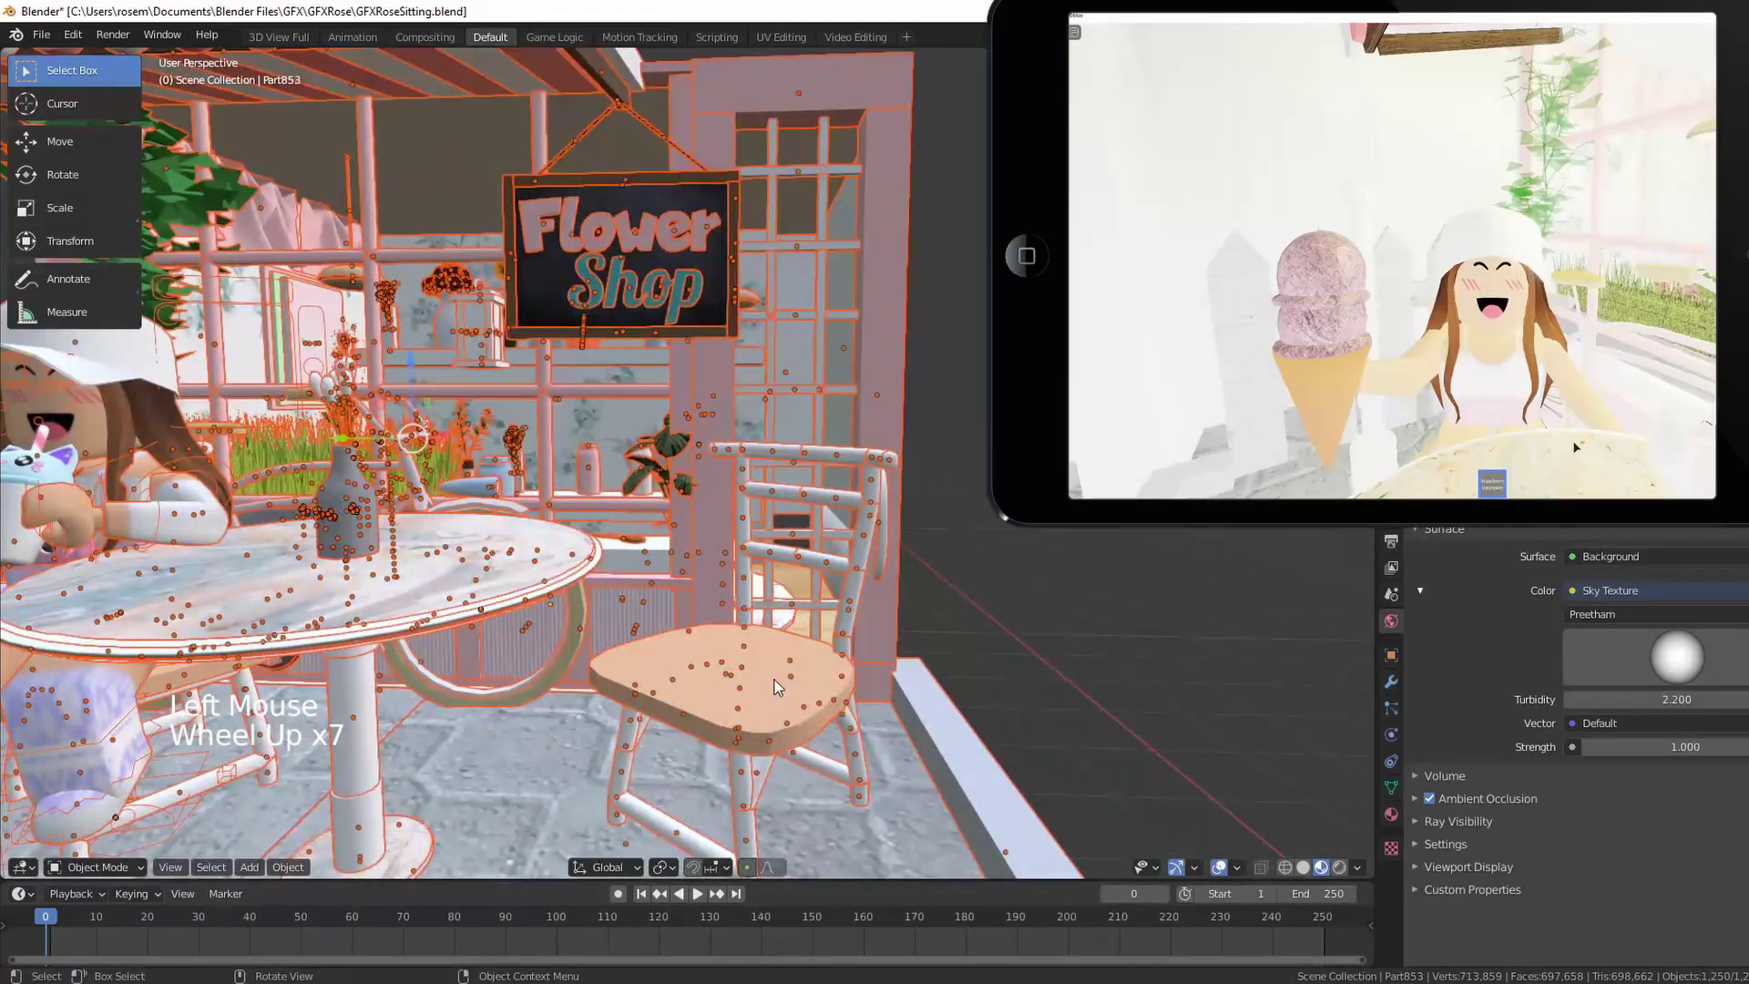
pyautogui.scroll(-2, 769, 673)
# Switch from Sculpt Mode to Edit Mode and pick a face on Meshpart1
pyautogui.moveTo(131, 869); pyautogui.dragTo(116, 818)
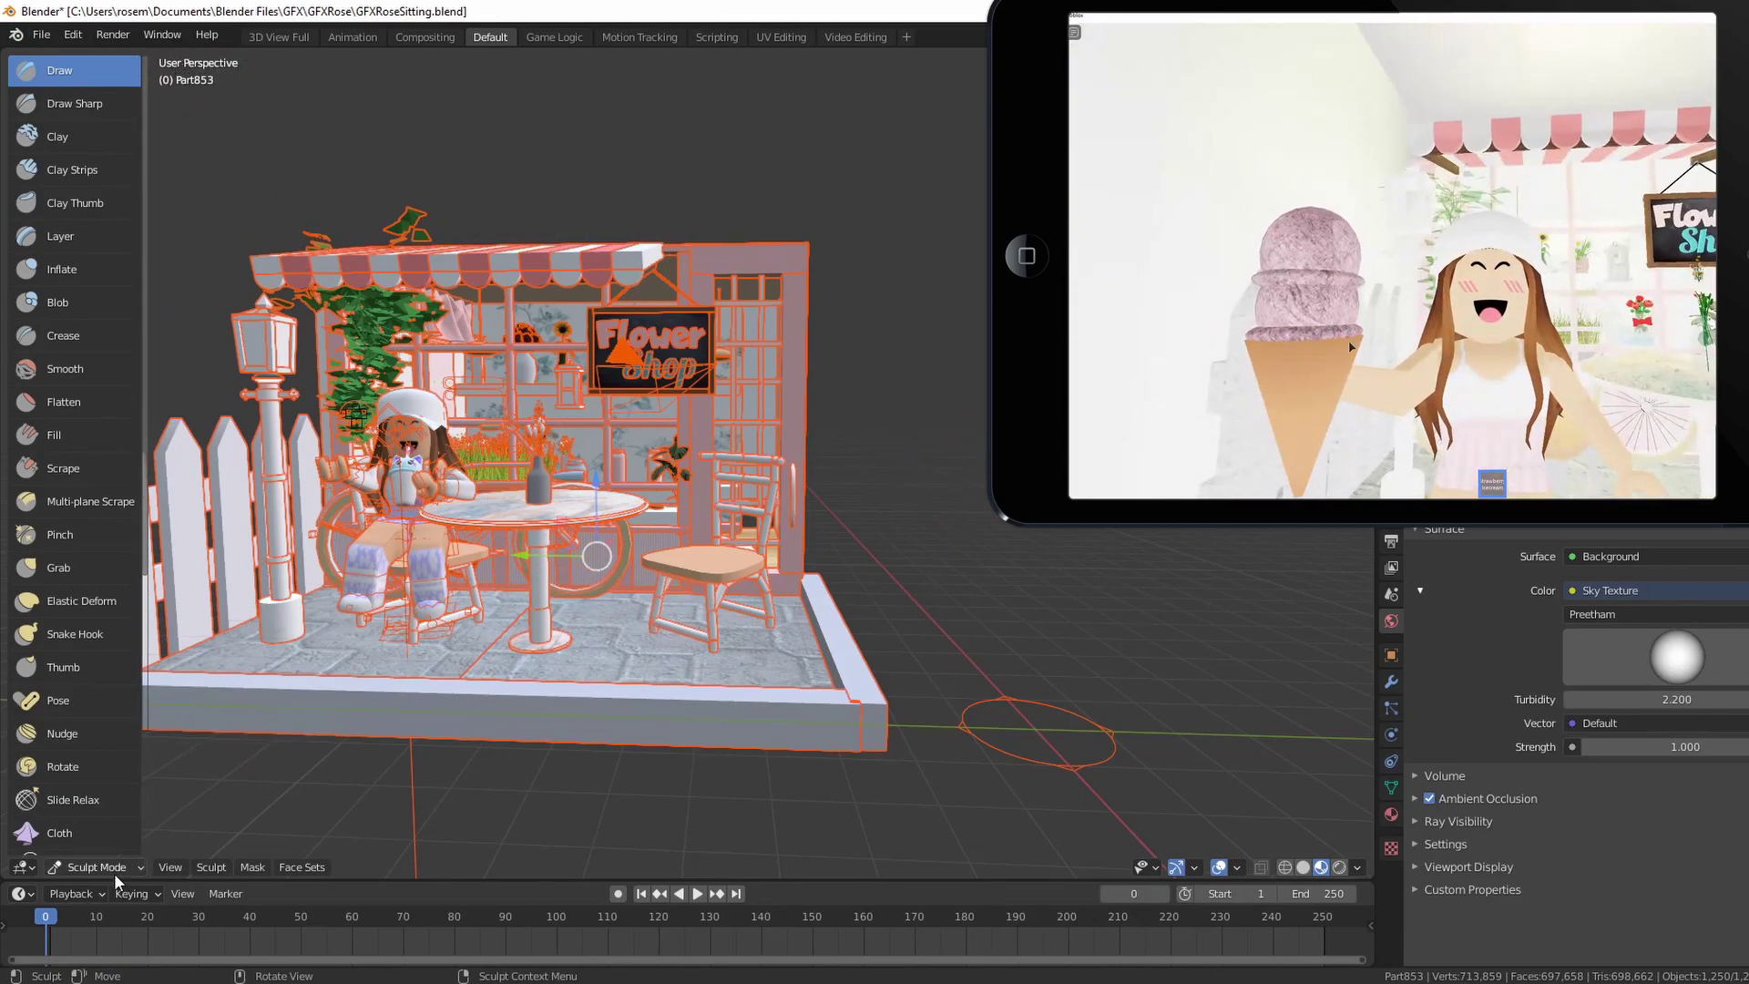
pyautogui.click(114, 869)
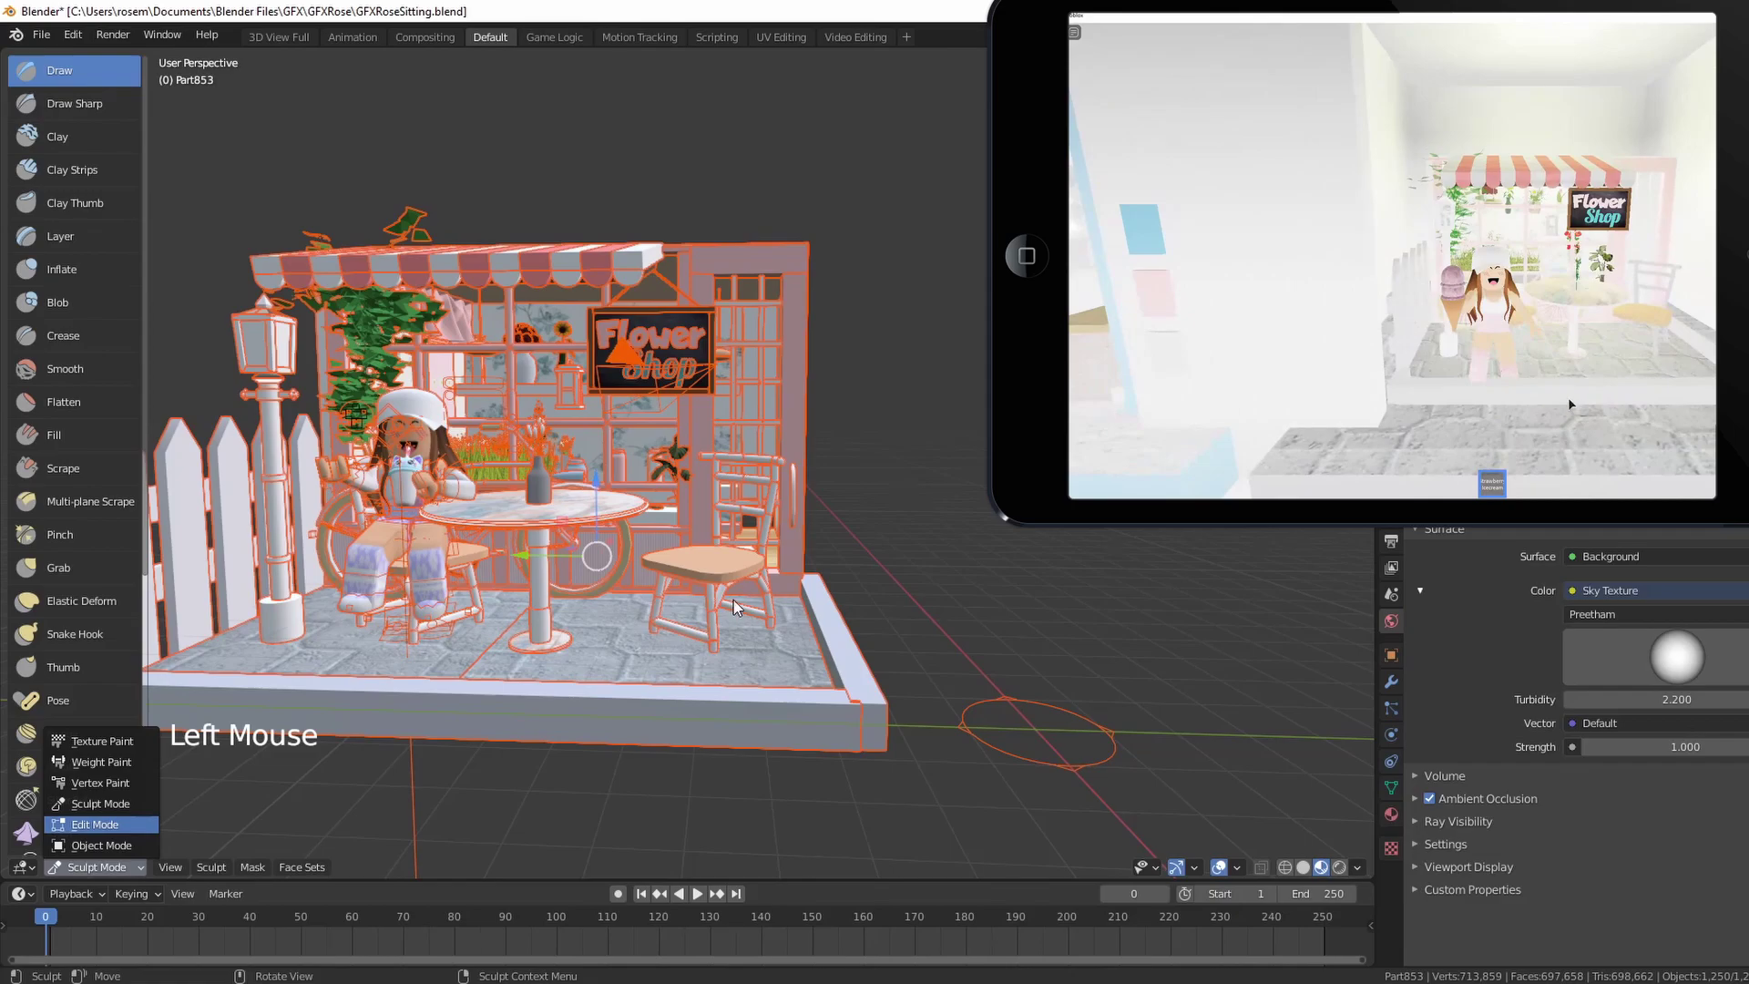
pyautogui.click(106, 825)
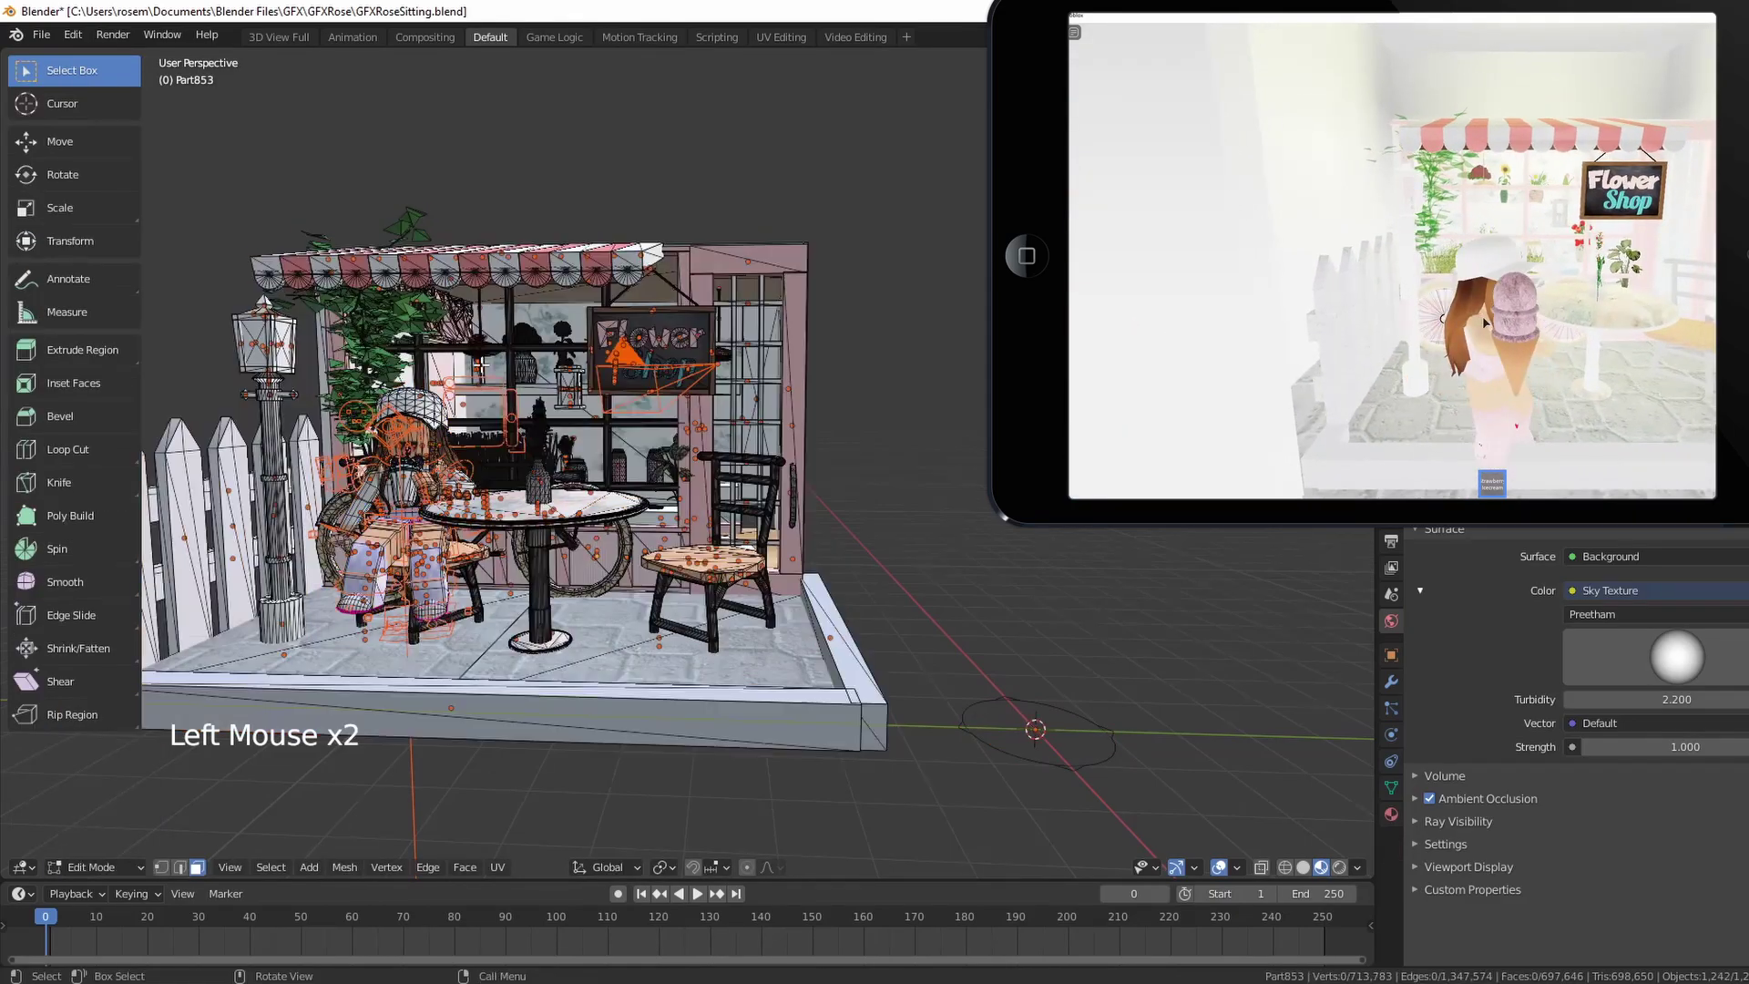
pyautogui.click(716, 517)
pyautogui.scroll(2, 716, 516)
pyautogui.scroll(-3, 773, 549)
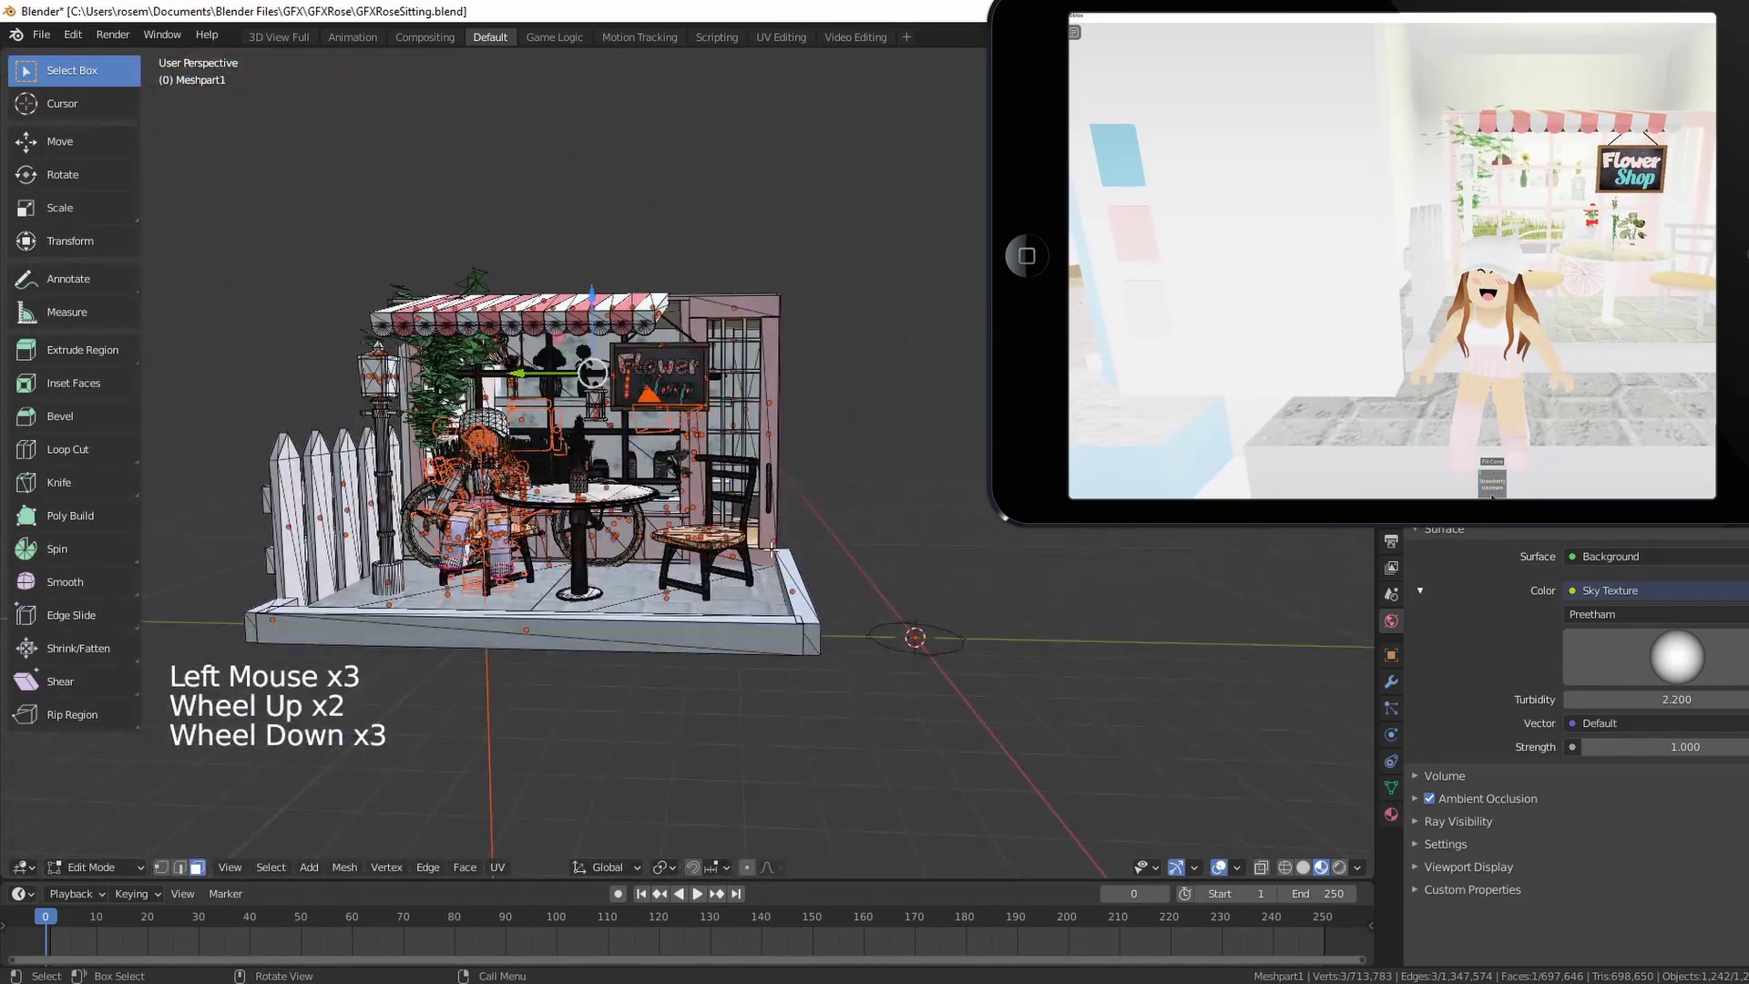
pyautogui.moveTo(837, 524); pyautogui.dragTo(784, 510, button='middle')
pyautogui.scroll(3, 476, 417)
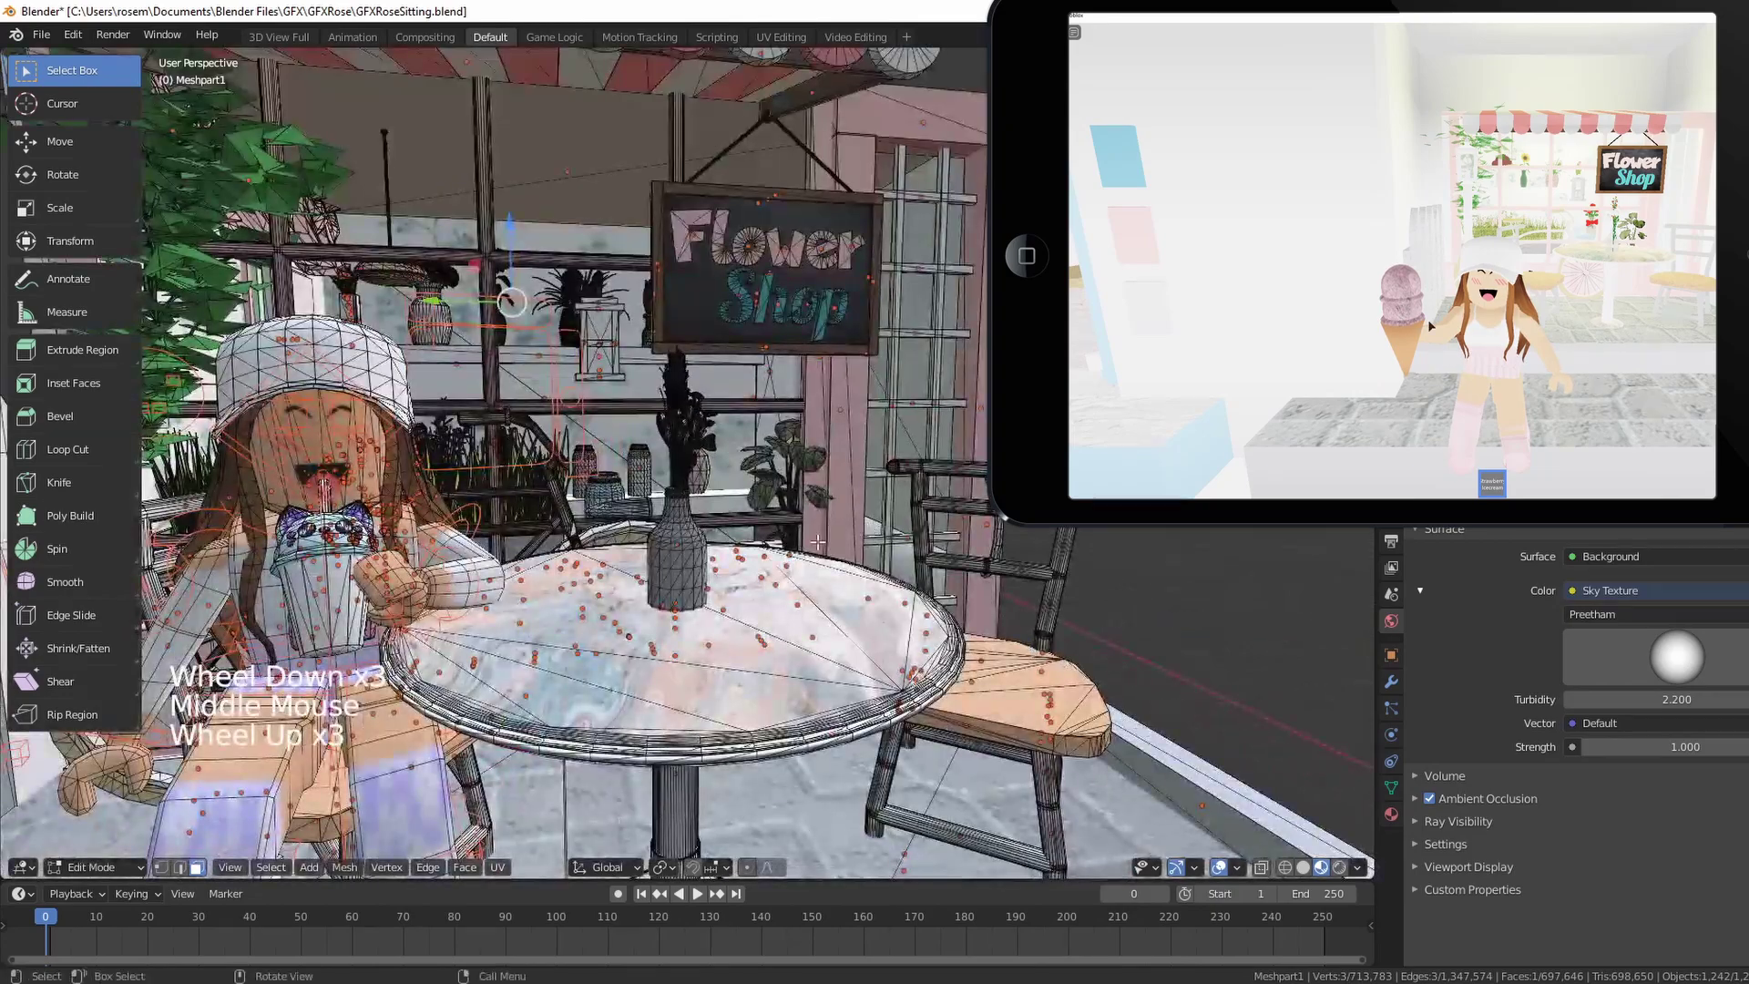
pyautogui.scroll(-4, 956, 391)
pyautogui.moveTo(956, 390); pyautogui.dragTo(897, 446, button='middle')
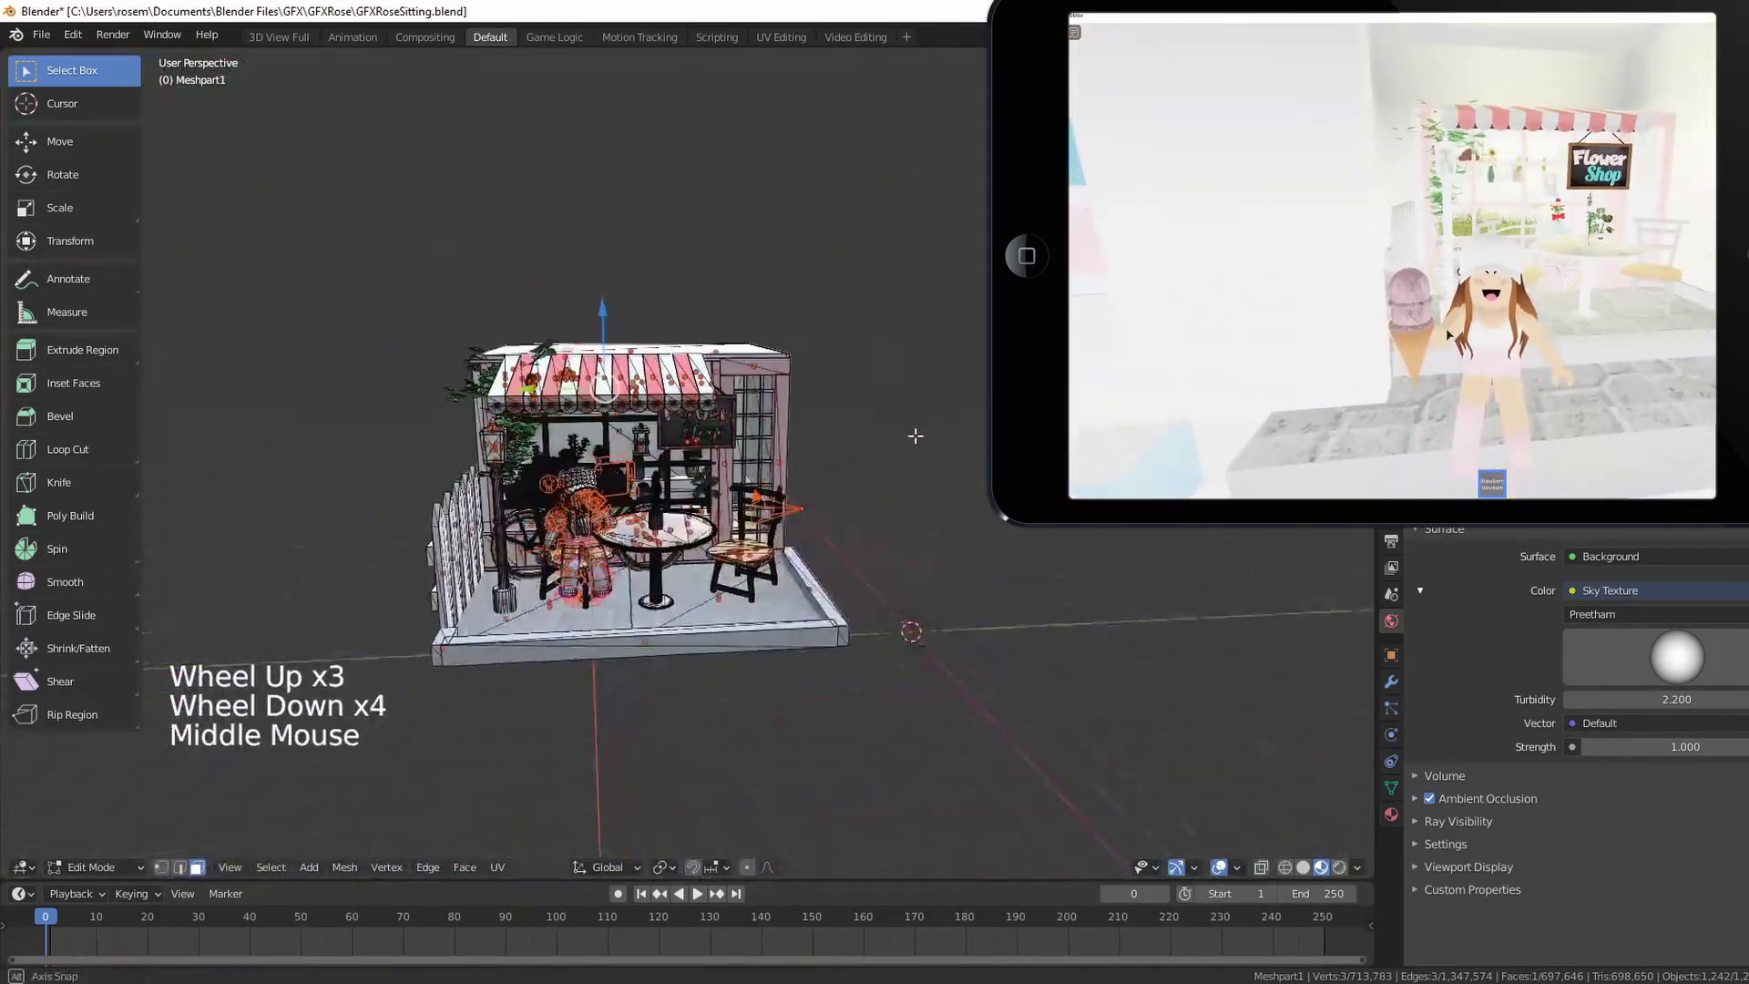
pyautogui.scroll(2, 891, 443)
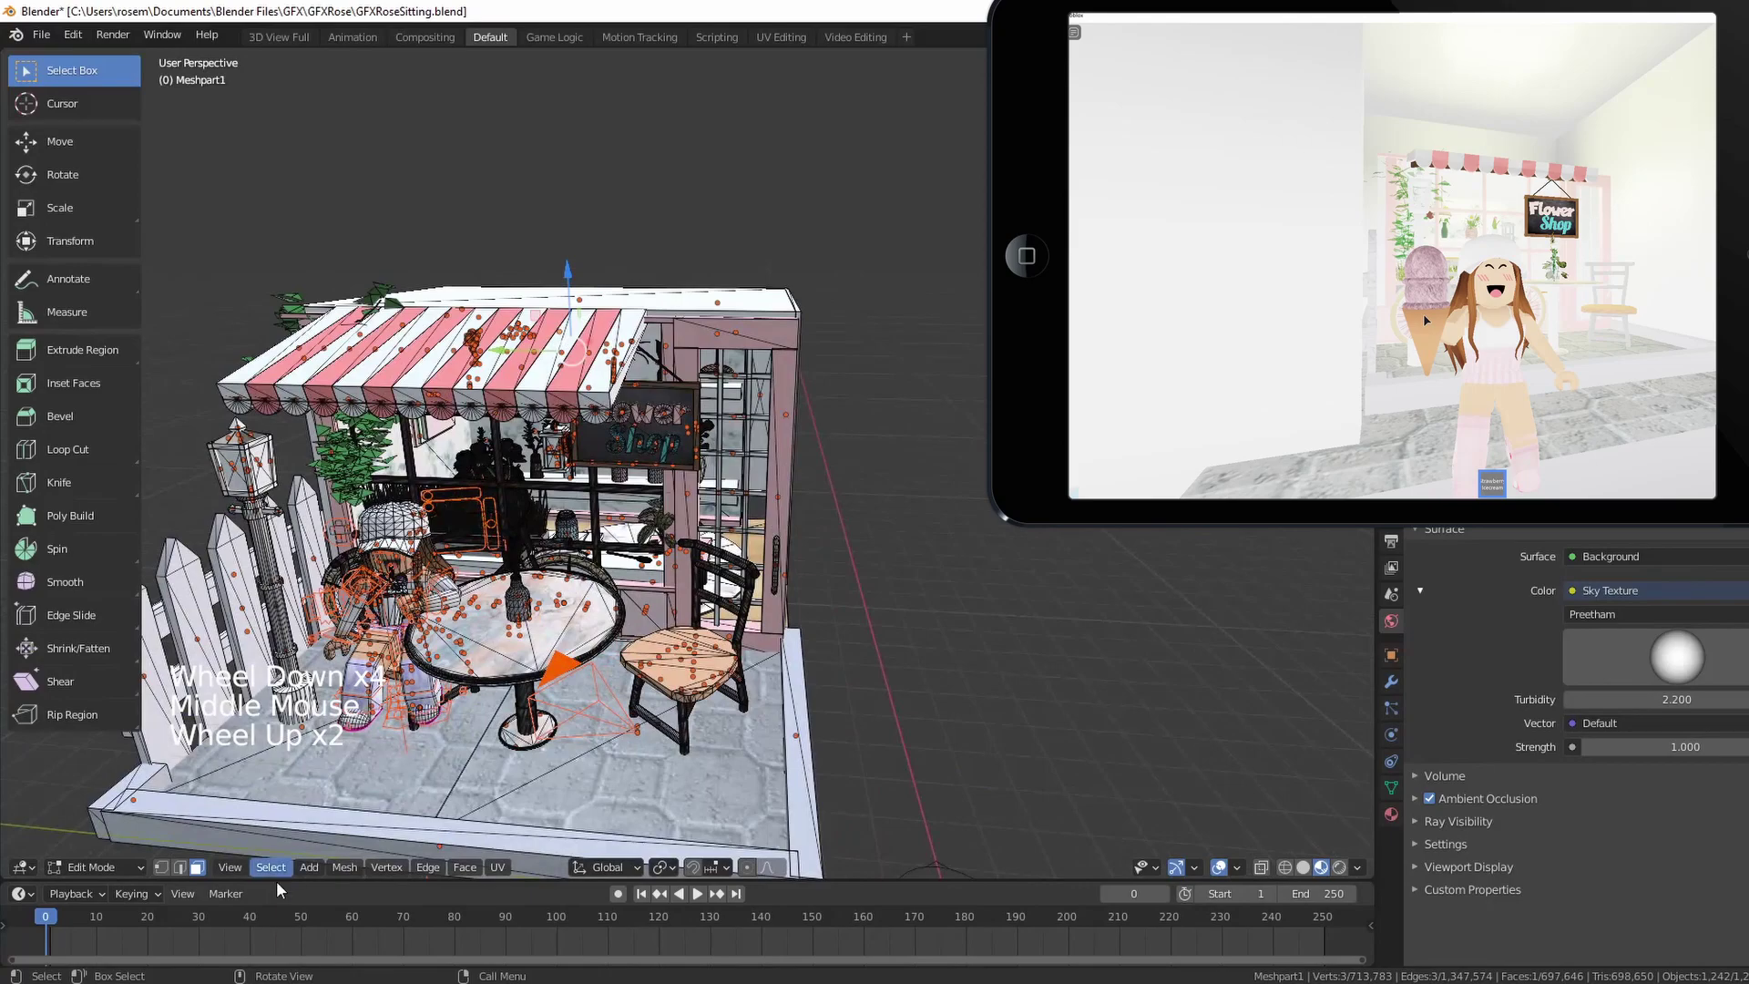
pyautogui.click(137, 867)
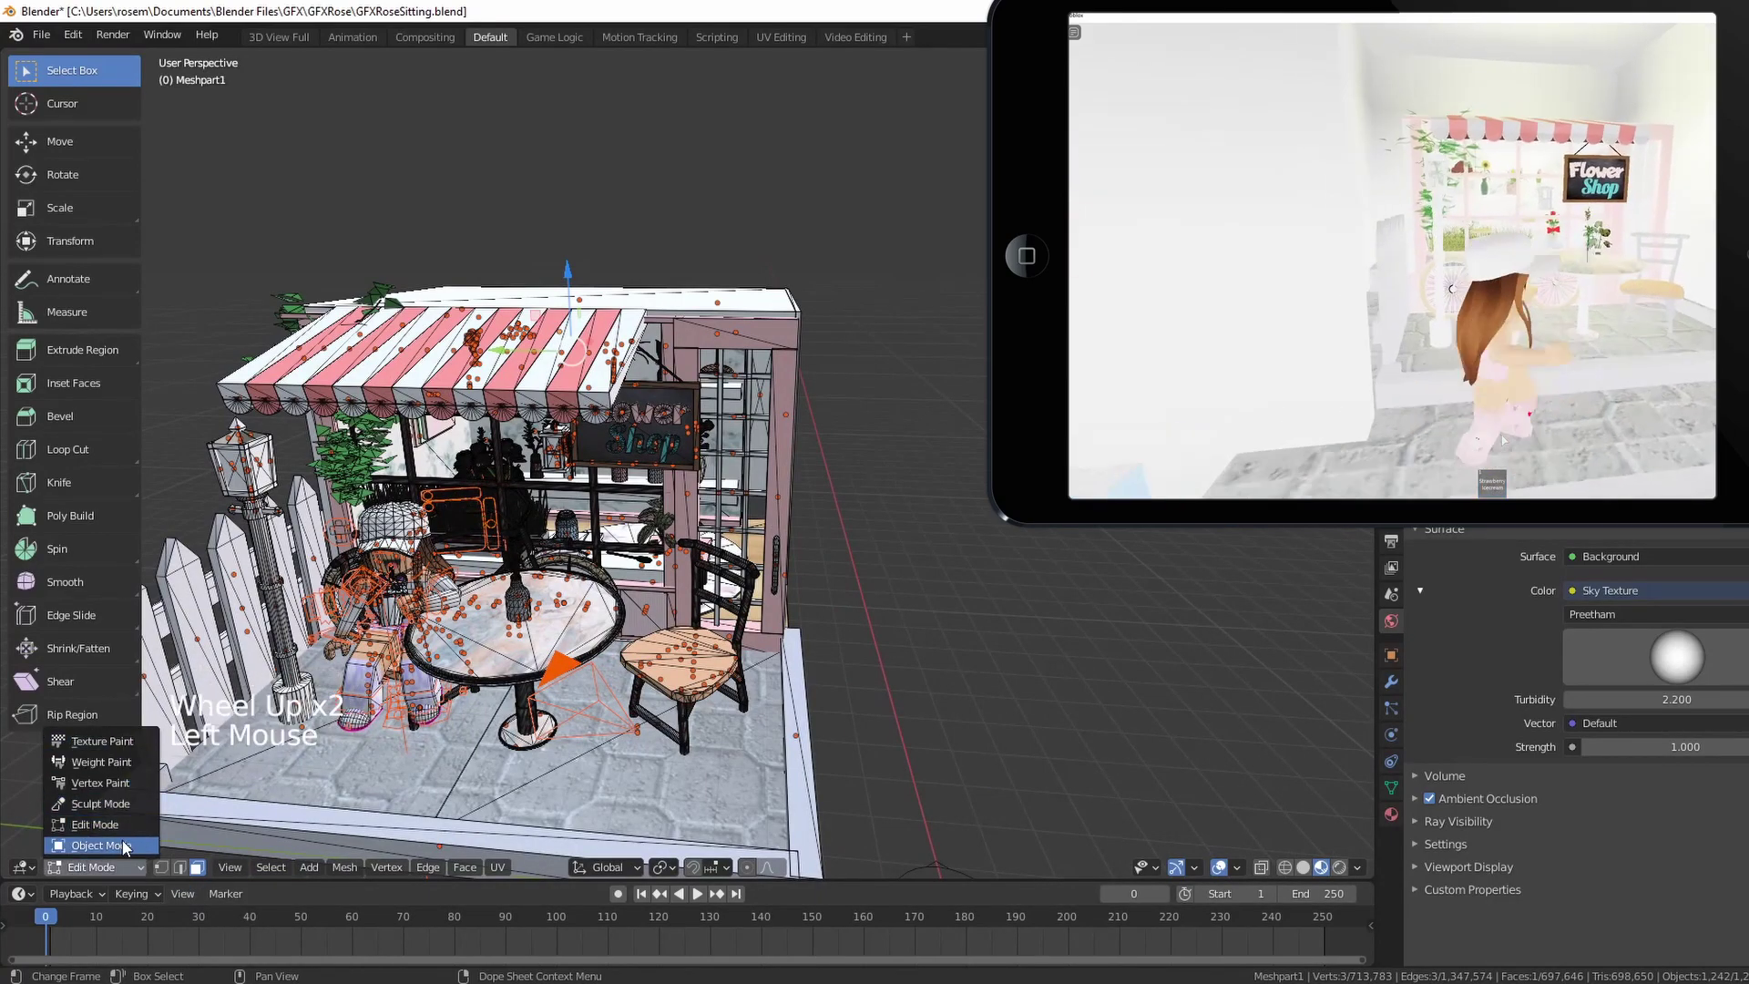
# Return to Object Mode and select the wall piece Part305 from a side view
pyautogui.click(125, 845)
pyautogui.scroll(-2, 865, 419)
pyautogui.moveTo(865, 419); pyautogui.dragTo(783, 423, button='middle')
pyautogui.scroll(4, 784, 423)
pyautogui.moveTo(821, 489); pyautogui.dragTo(286, 598, button='middle')
pyautogui.scroll(3, 290, 574)
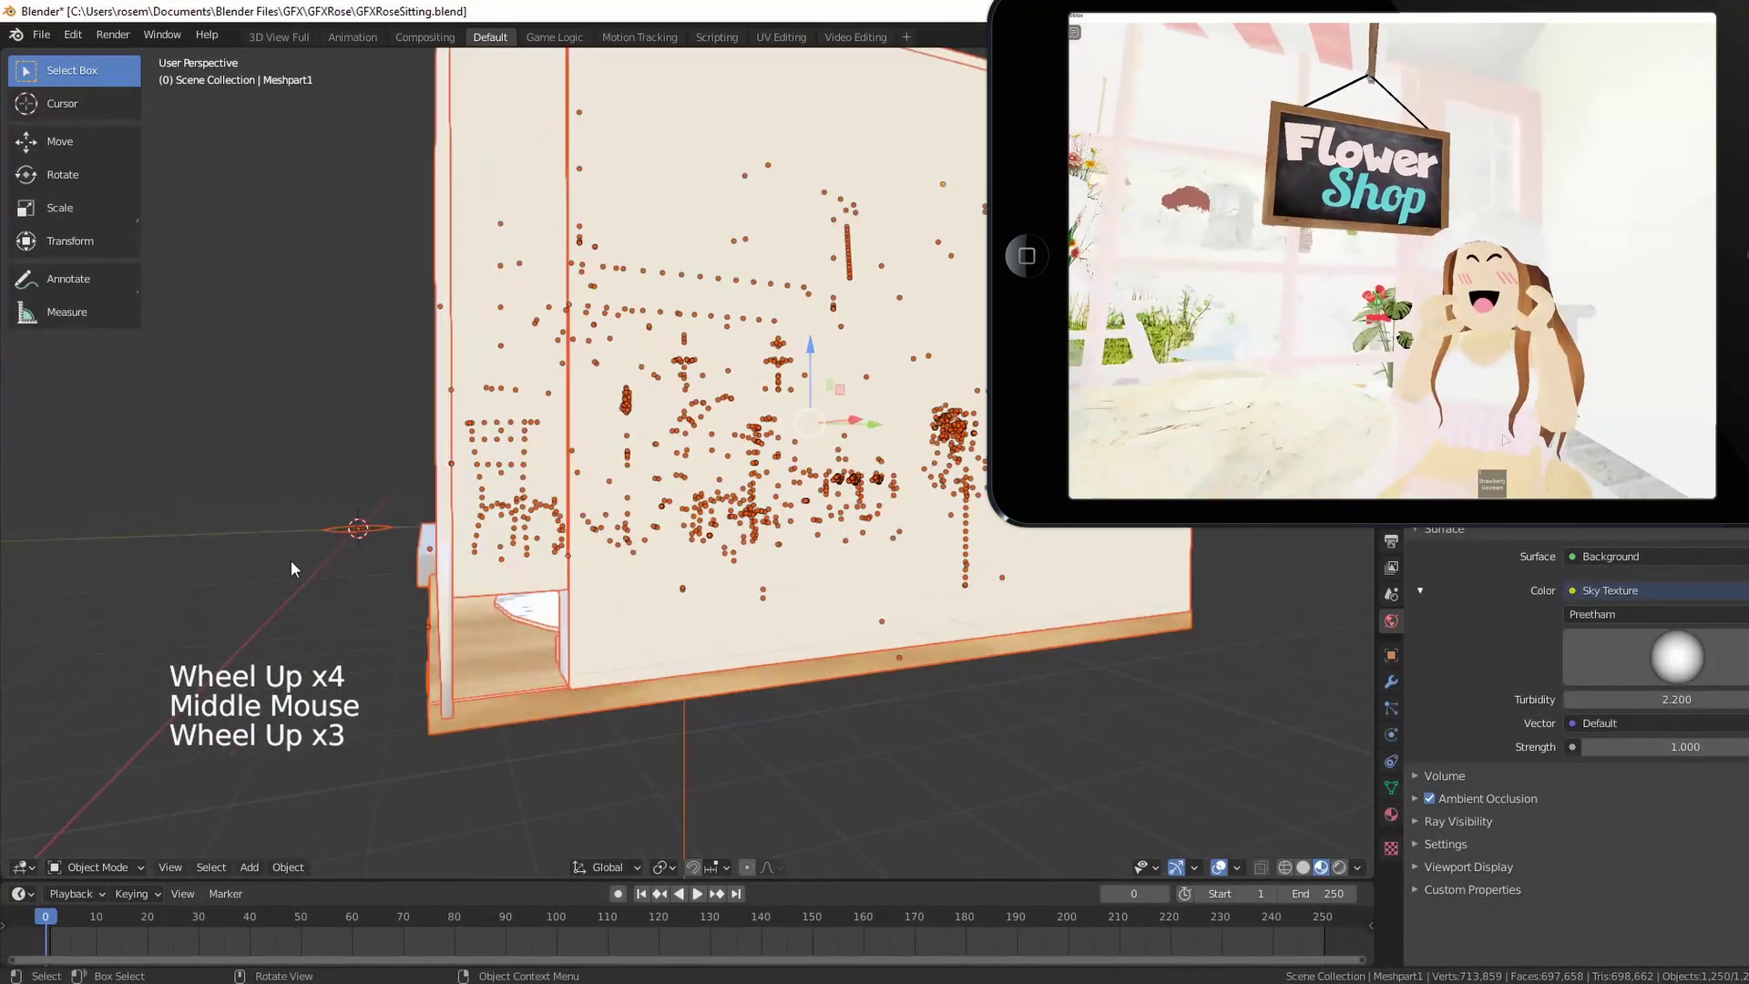
pyautogui.click(498, 601)
pyautogui.click(499, 421)
pyautogui.click(499, 421)
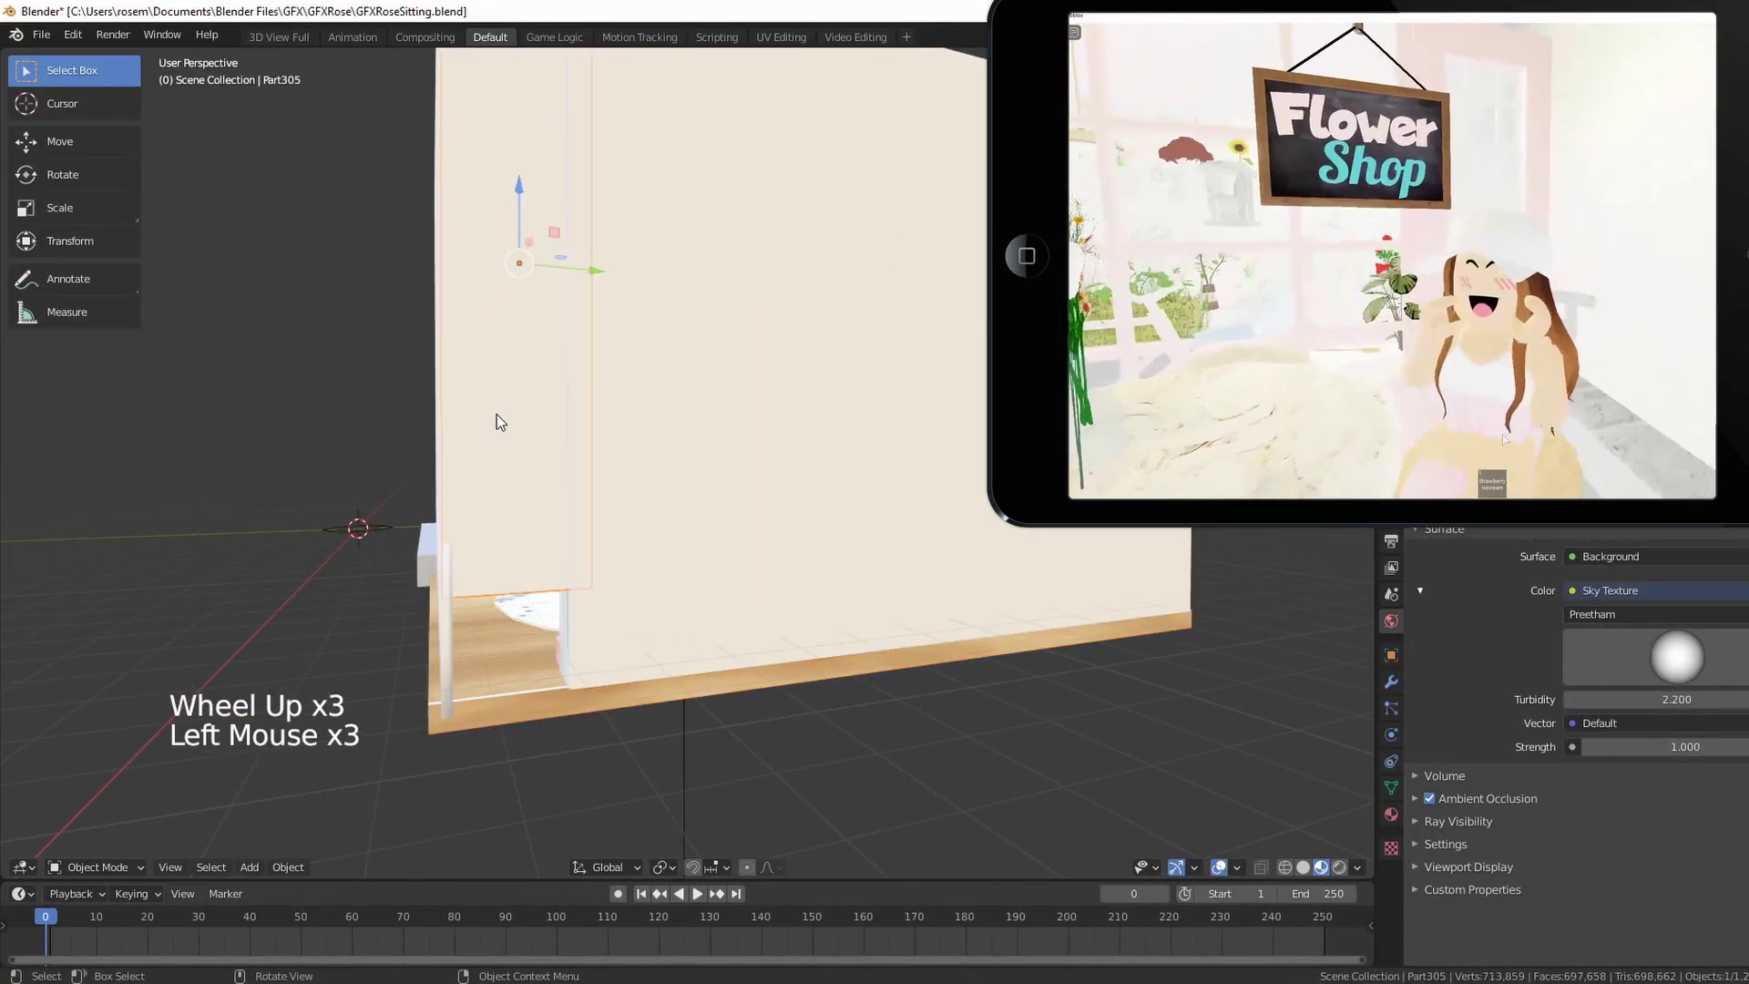
pyautogui.scroll(-2, 495, 420)
pyautogui.moveTo(497, 428); pyautogui.dragTo(593, 349, button='middle')
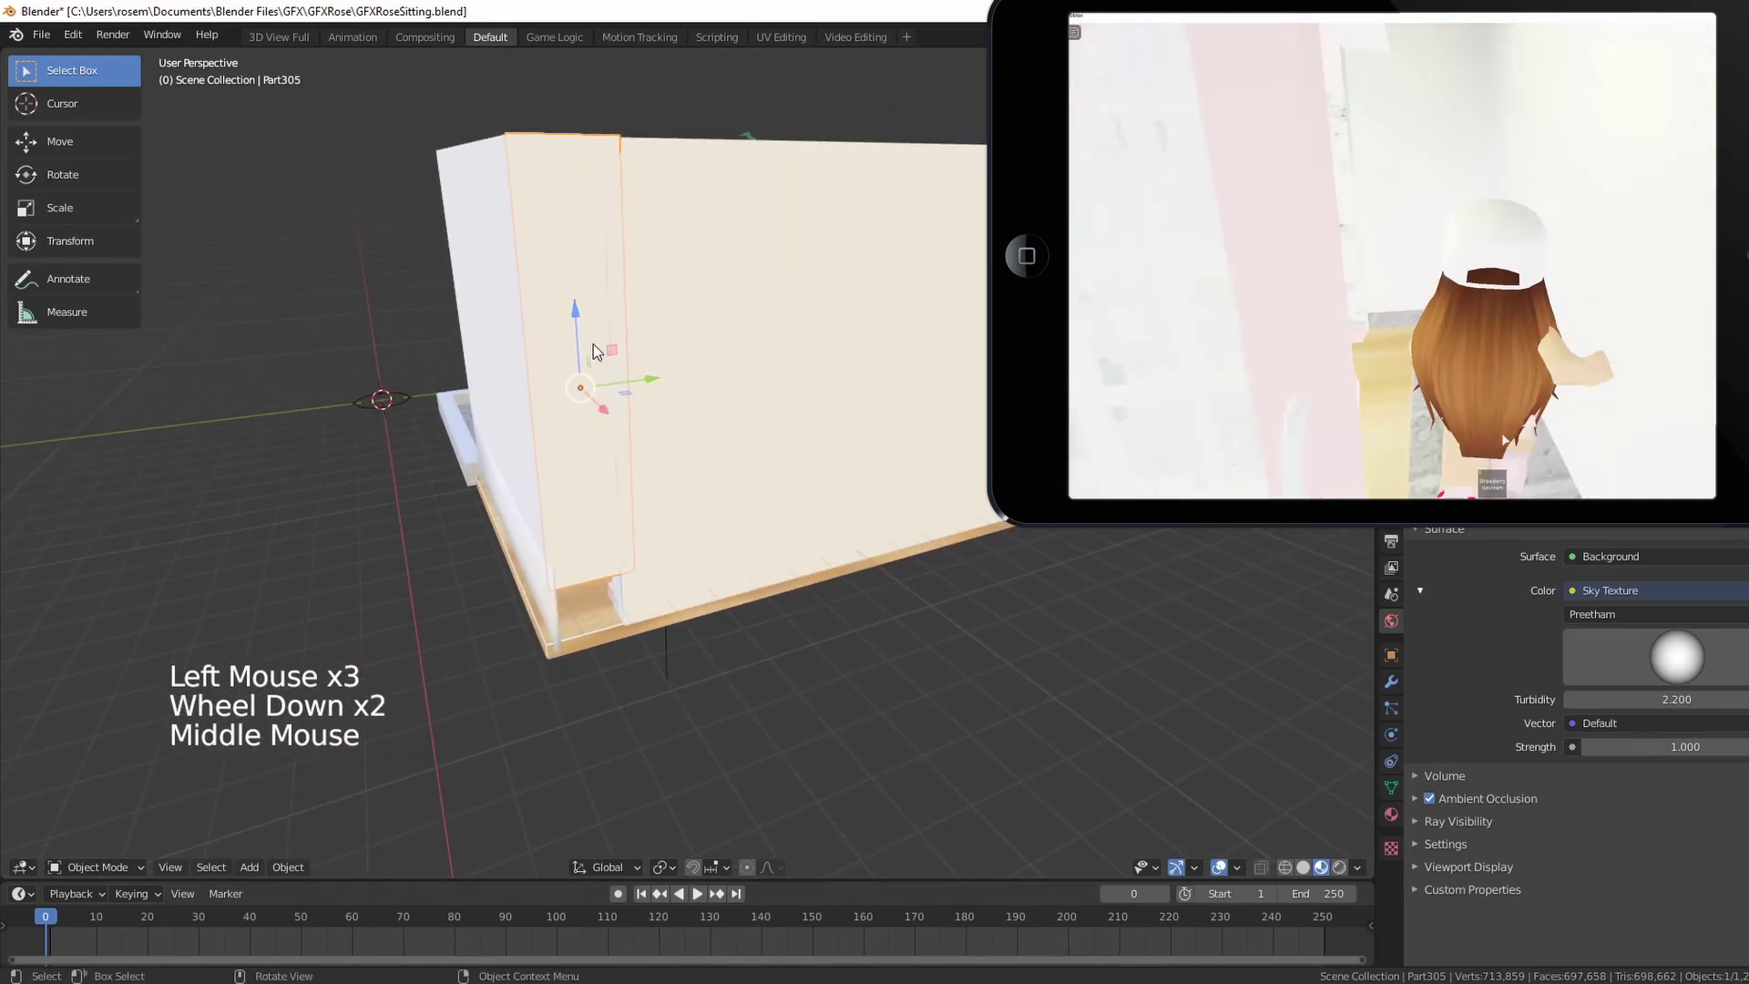
pyautogui.moveTo(534, 642); pyautogui.dragTo(486, 629, button='middle')
# Put Part305 into Edit Mode and zoom in on its top edge
pyautogui.click(129, 863)
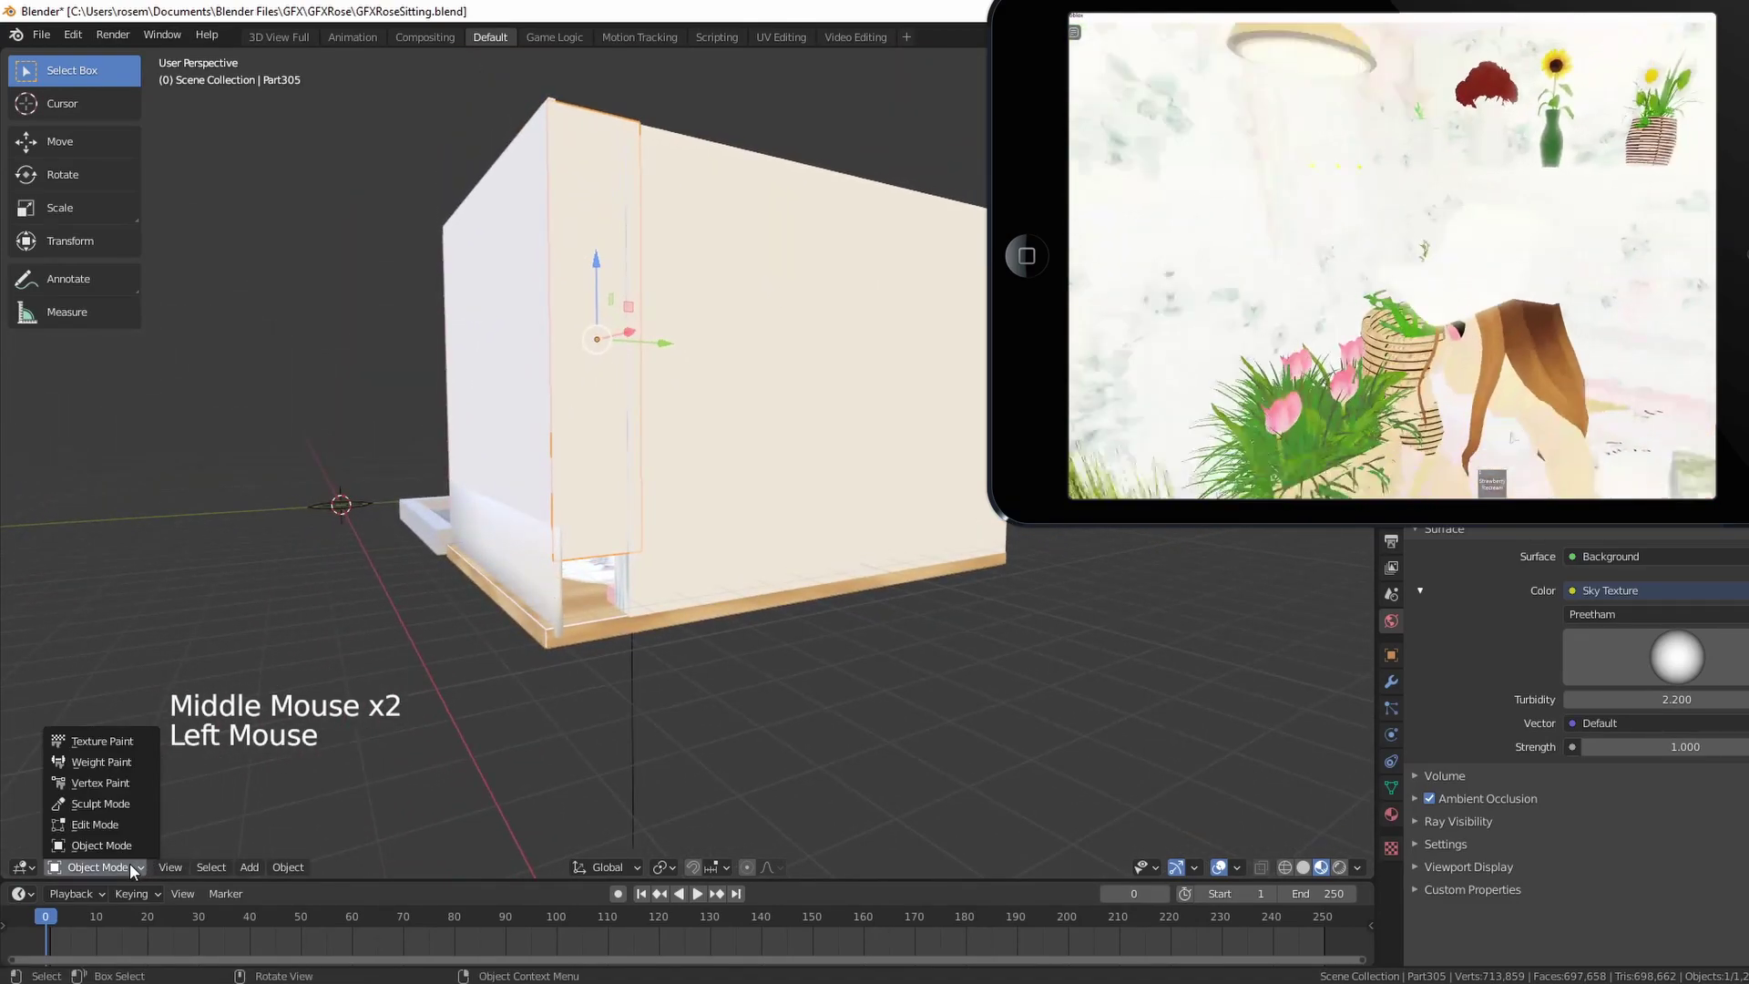
pyautogui.click(94, 824)
pyautogui.moveTo(690, 631); pyautogui.dragTo(791, 537, button='middle')
pyautogui.scroll(4, 673, 562)
pyautogui.keyDown('shift'); pyautogui.scroll(1, 788, 574); pyautogui.keyUp('shift')
pyautogui.scroll(2, 787, 574)
pyautogui.scroll(2, 791, 533)
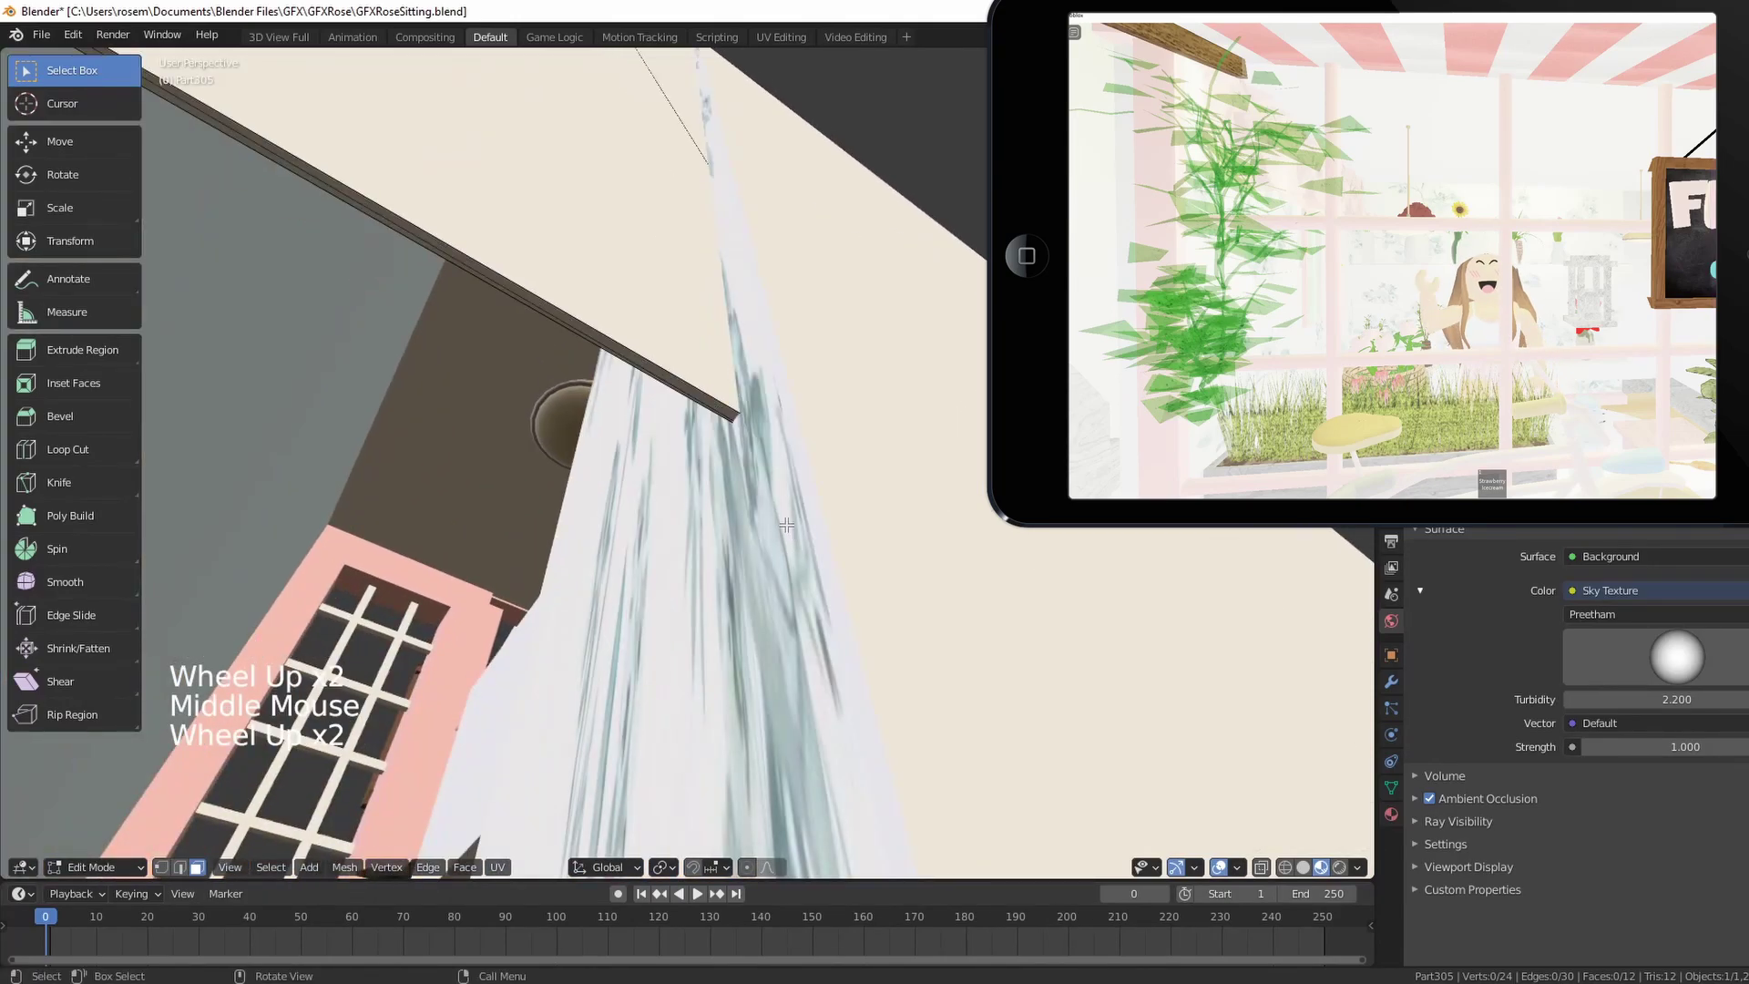
# Select the thin edge face and extrude it 1.29396 along its normal to close the gap
pyautogui.click(361, 202)
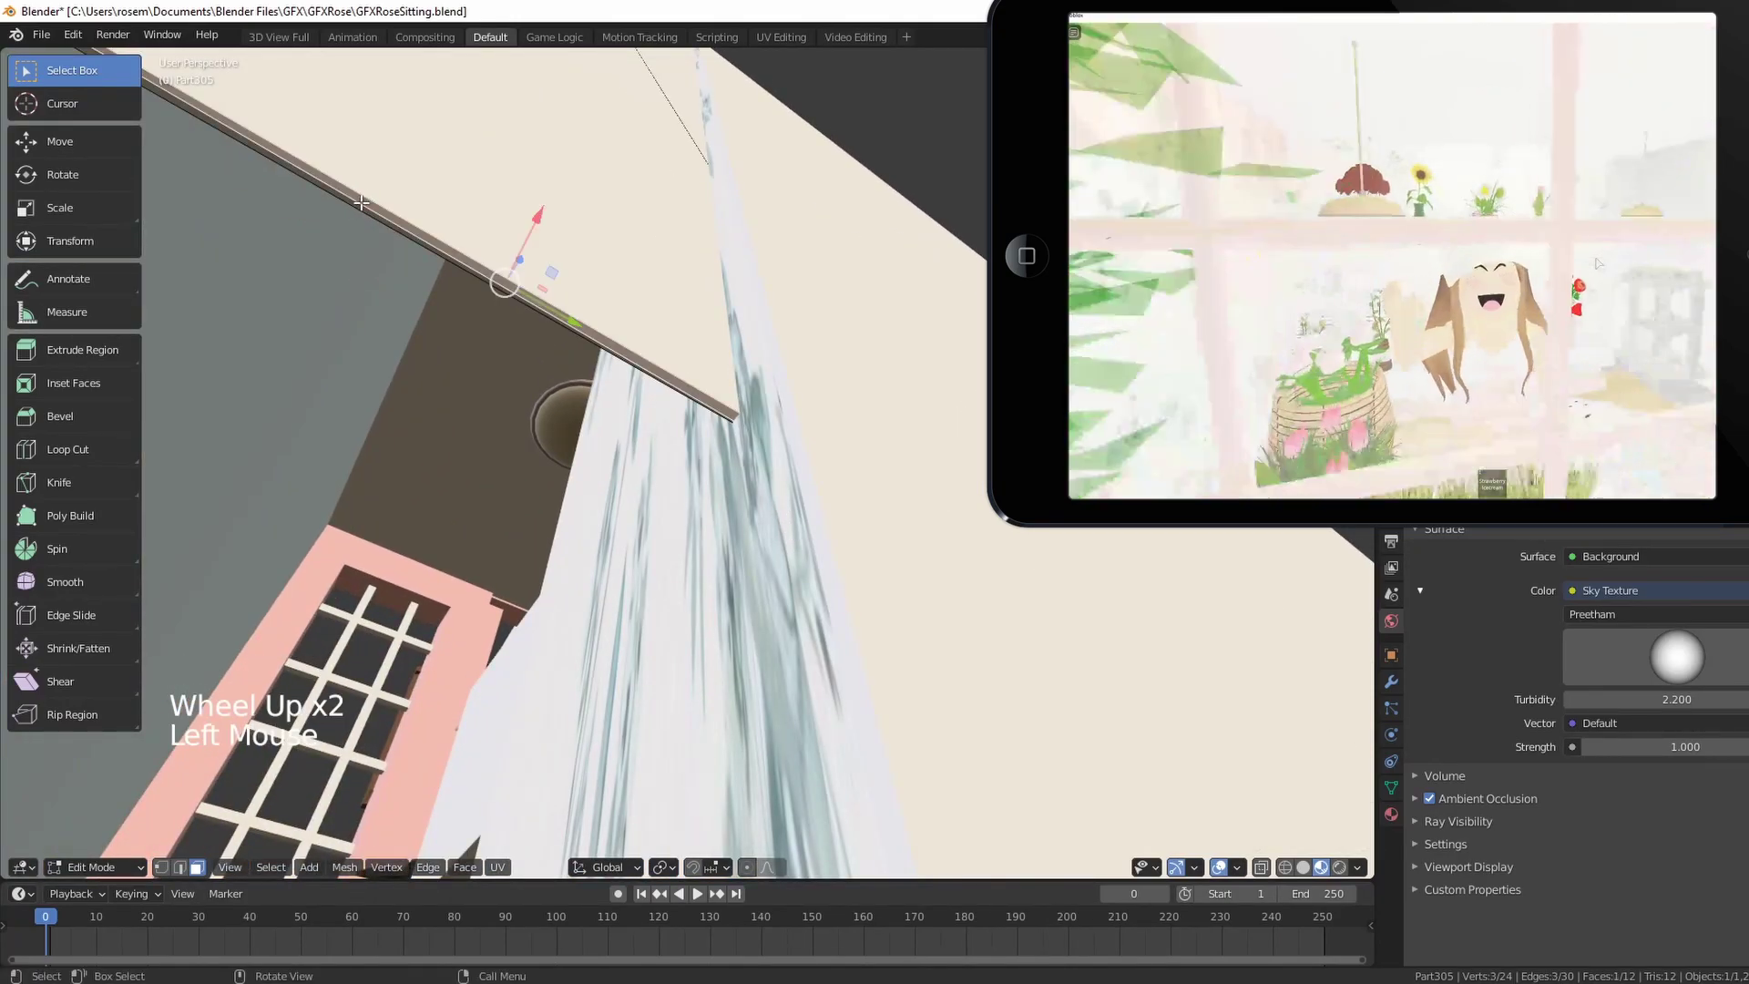
pyautogui.scroll(-3, 917, 437)
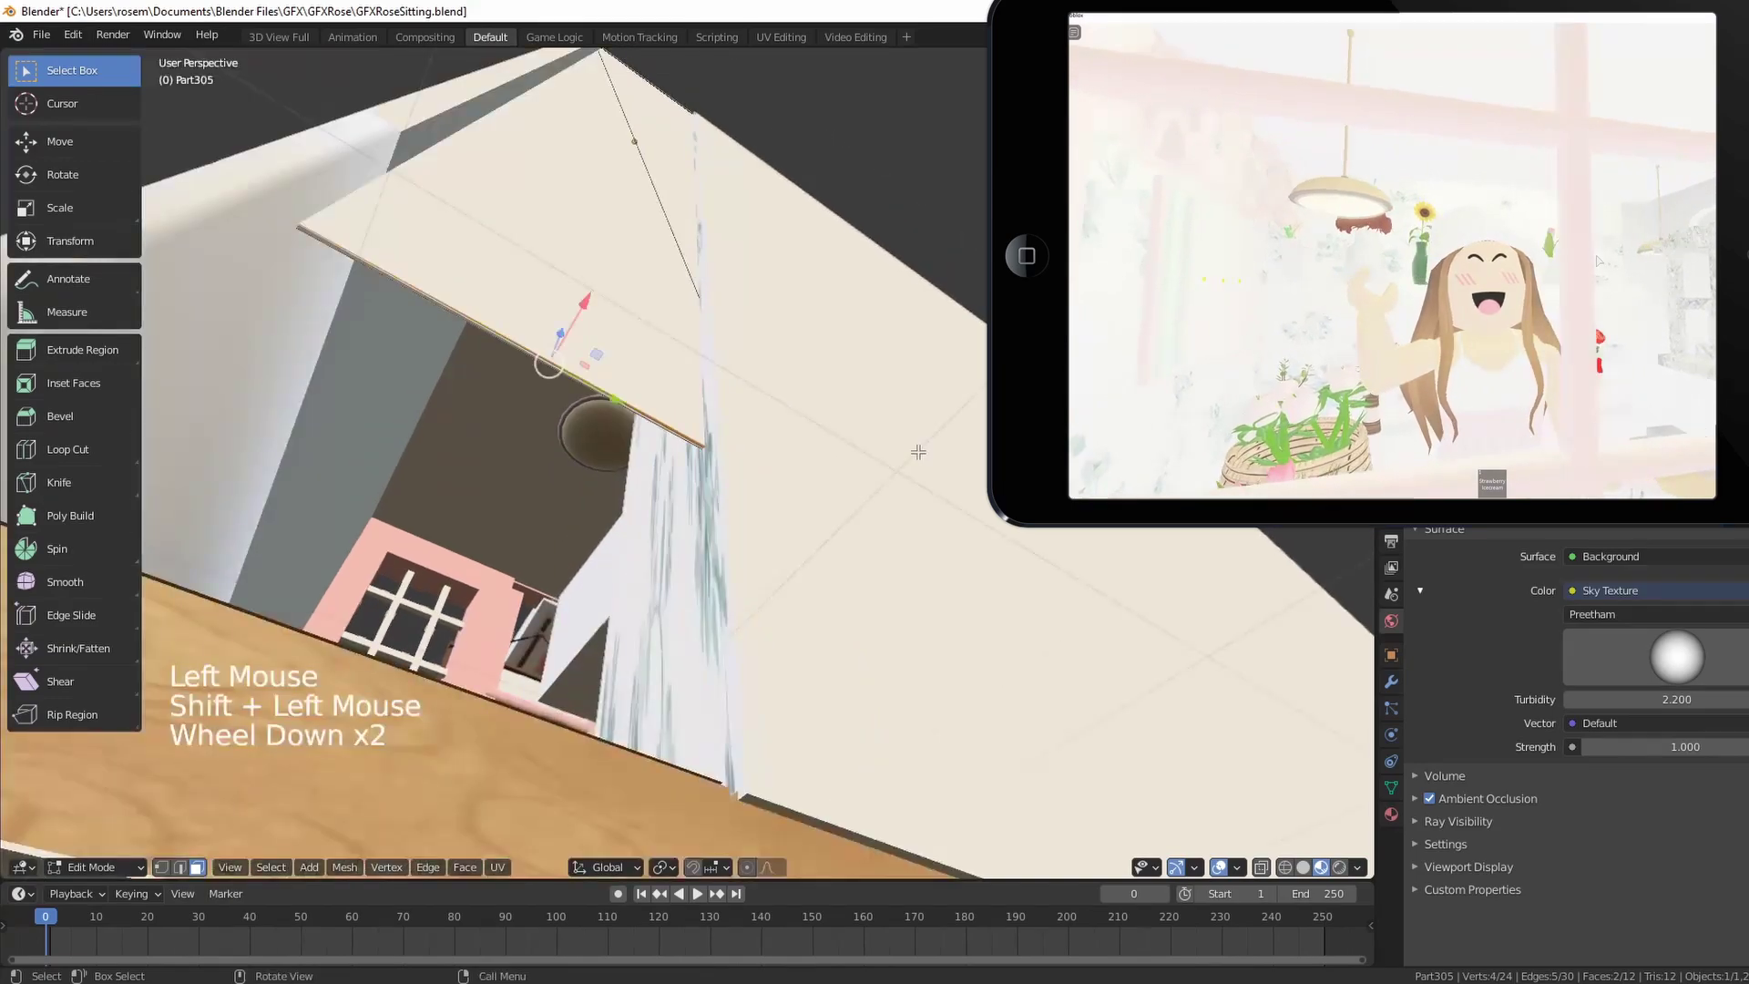
pyautogui.moveTo(917, 441); pyautogui.dragTo(921, 496, button='middle')
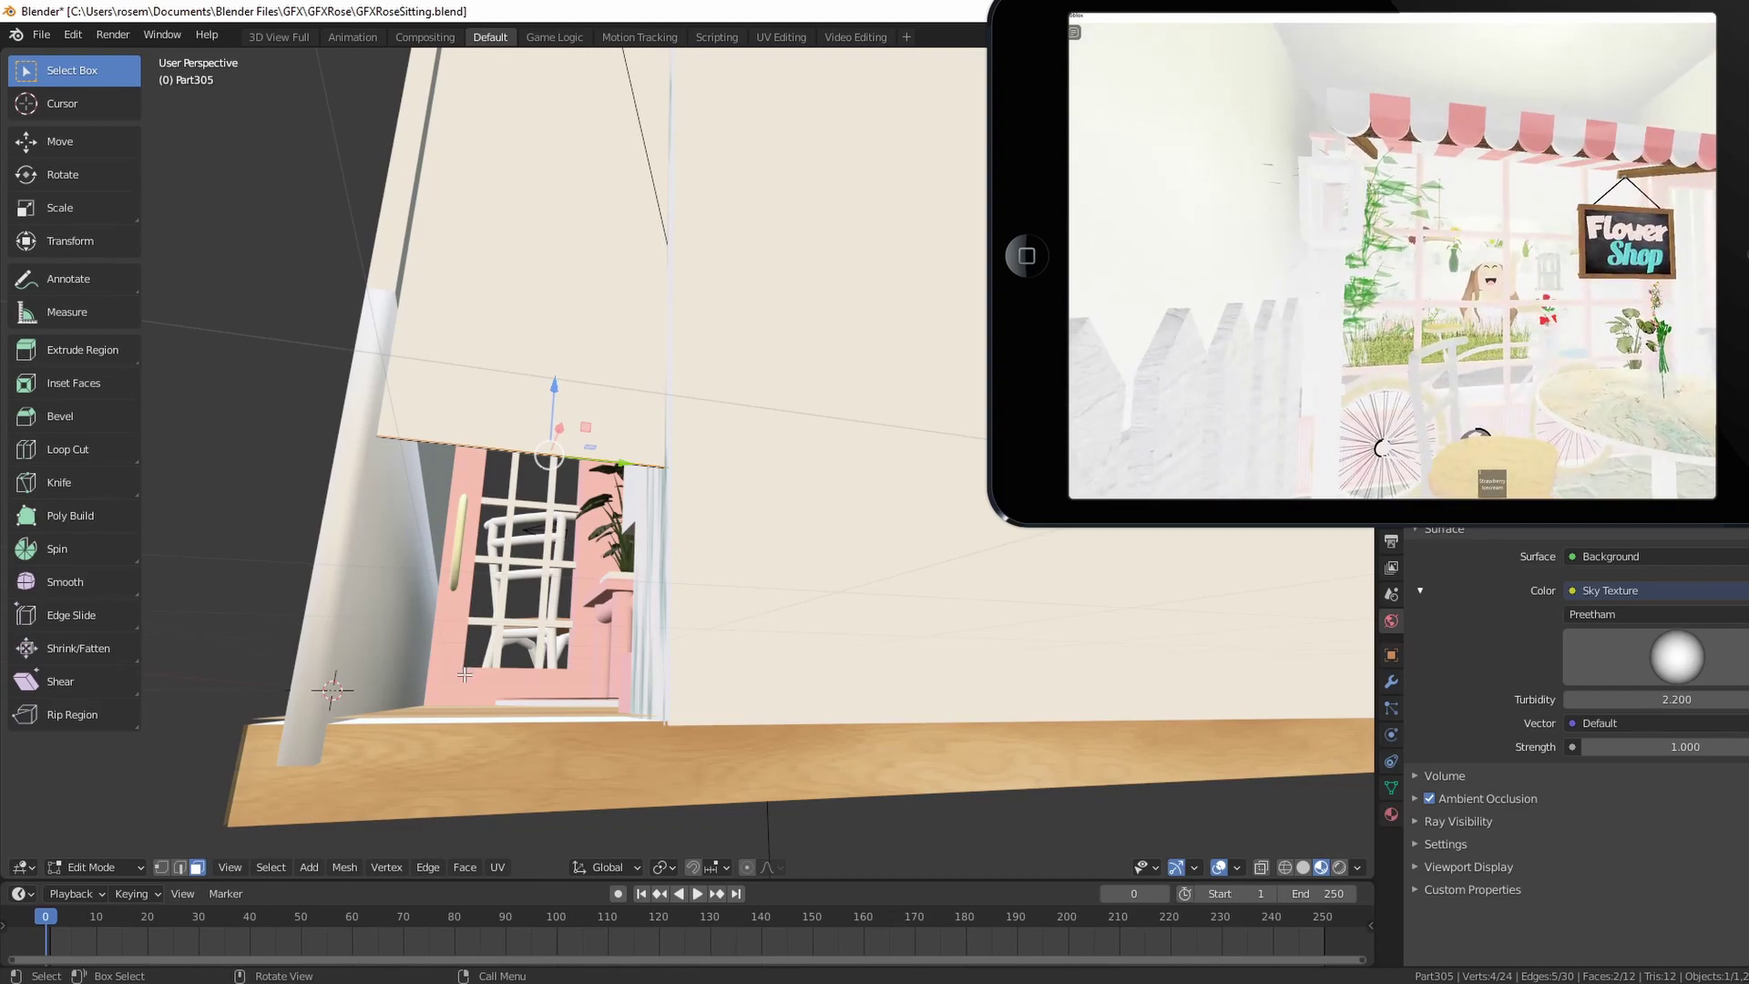
pyautogui.press('e')
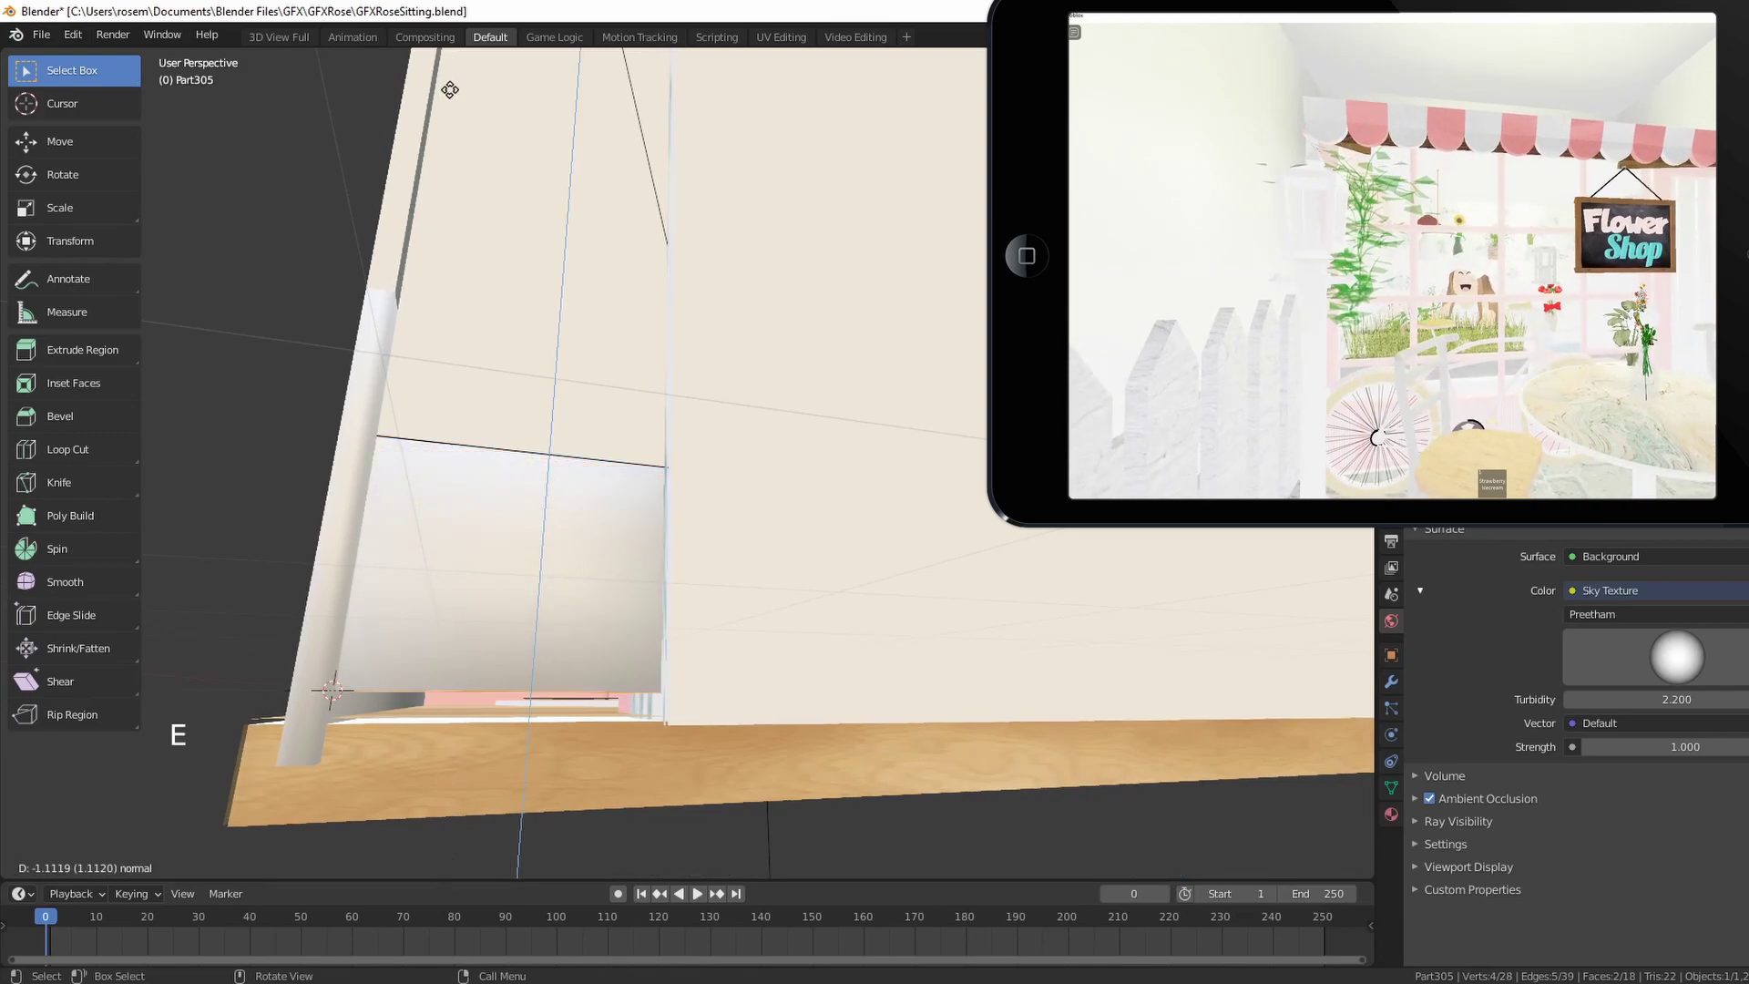
pyautogui.click(452, 127)
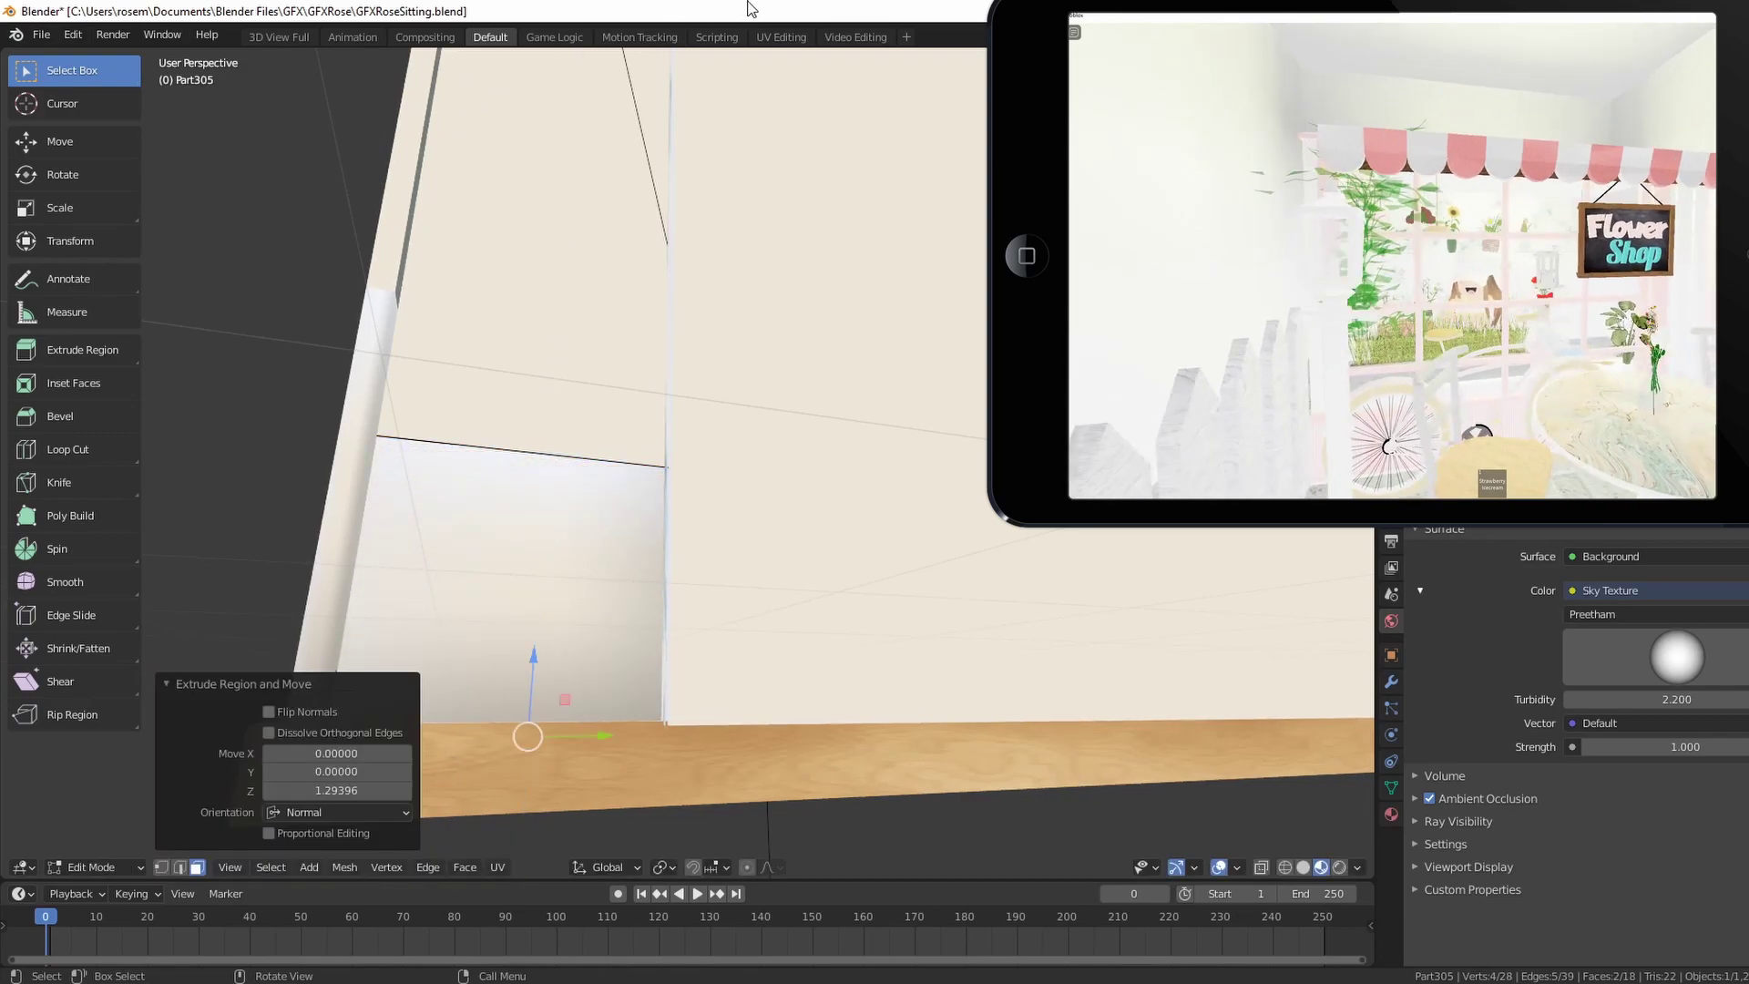
# Deselect the extruded face and orbit around the shop to inspect the closed wall
pyautogui.click(800, 379)
pyautogui.scroll(-2, 800, 379)
pyautogui.moveTo(799, 379); pyautogui.dragTo(890, 498, button='middle')
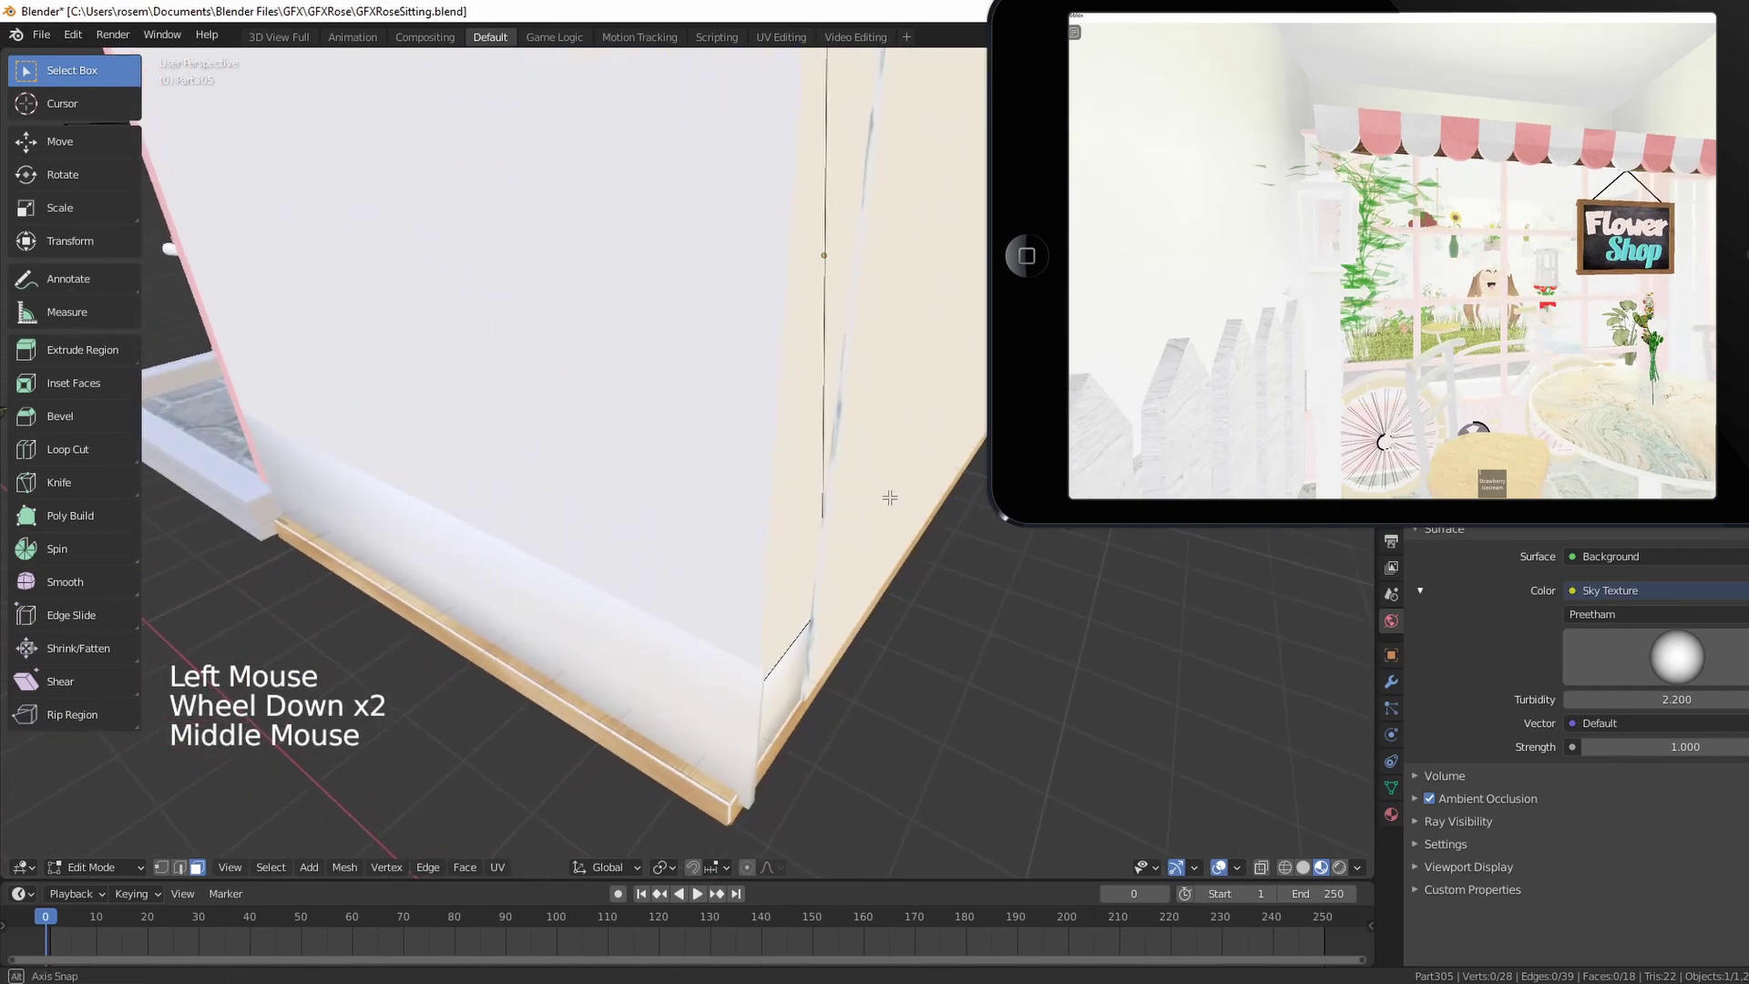
pyautogui.scroll(1, 875, 492)
pyautogui.scroll(-14, 774, 484)
pyautogui.moveTo(773, 484); pyautogui.dragTo(885, 492, button='middle')
pyautogui.scroll(9, 763, 470)
pyautogui.scroll(-4, 794, 501)
pyautogui.keyDown('shift'); pyautogui.scroll(1, 890, 494); pyautogui.keyUp('shift')
pyautogui.scroll(5, 890, 494)
pyautogui.scroll(-2, 890, 495)
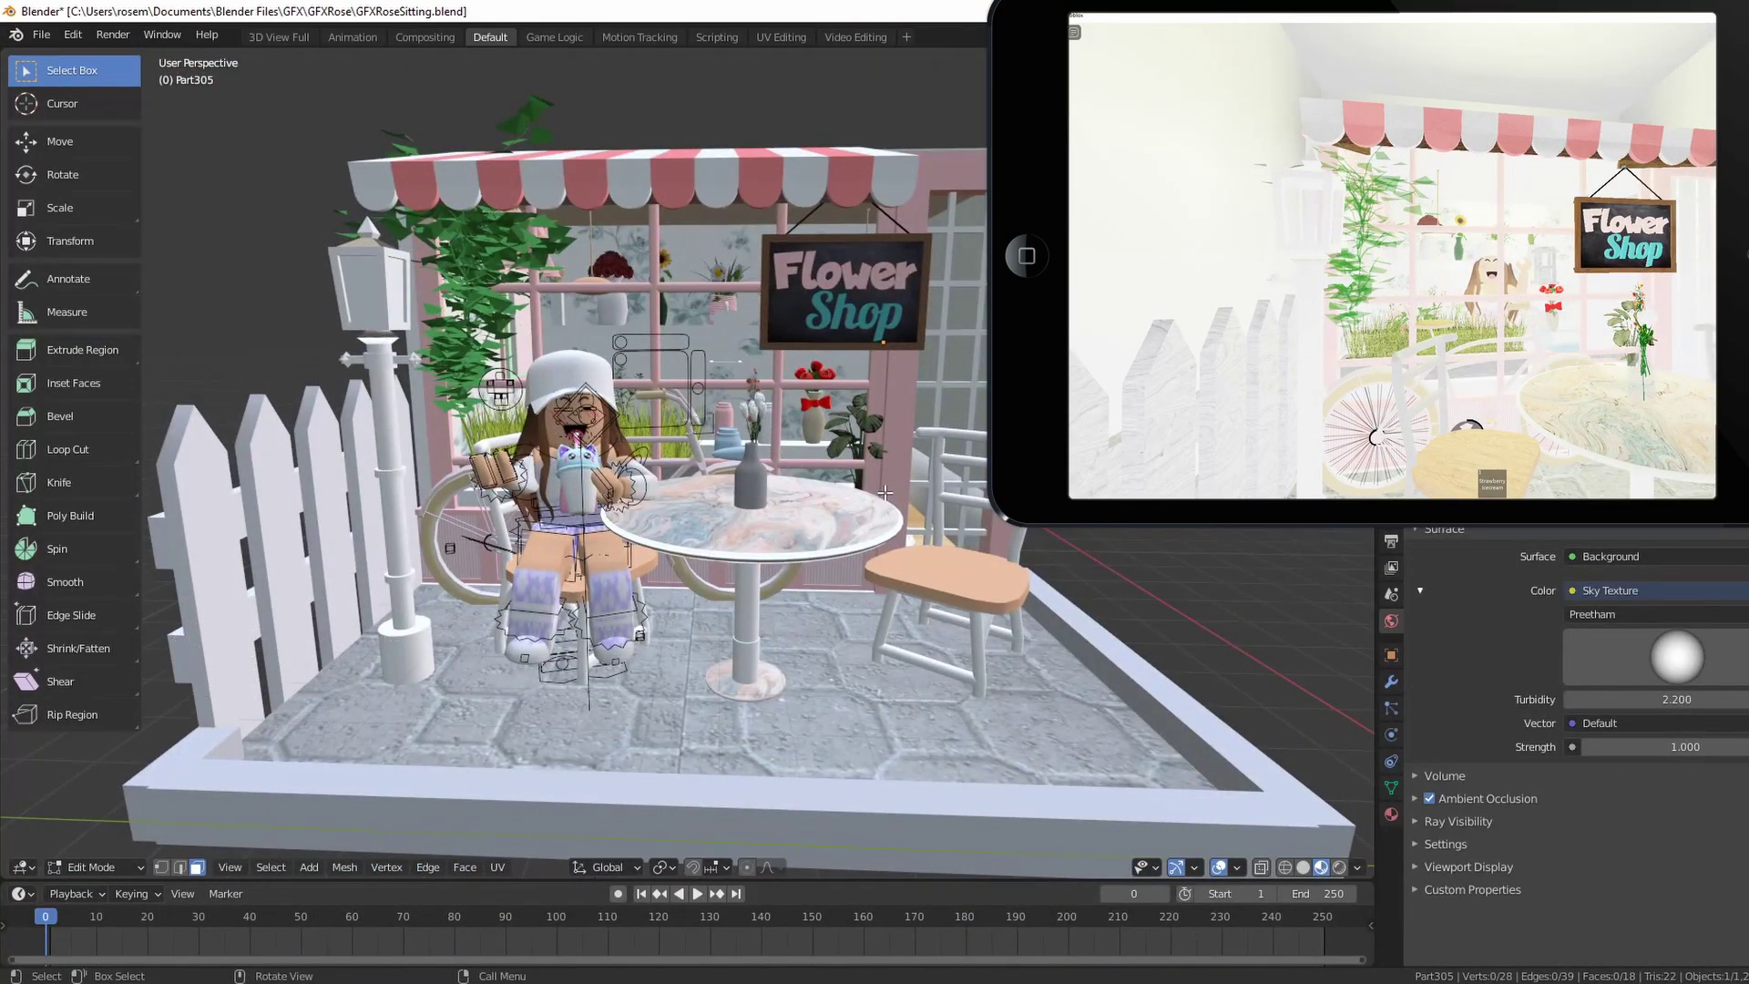
# Switch the 3D viewport to Rendered shading for a lit preview of the flower shop
pyautogui.scroll(2, 884, 491)
pyautogui.scroll(-2, 885, 492)
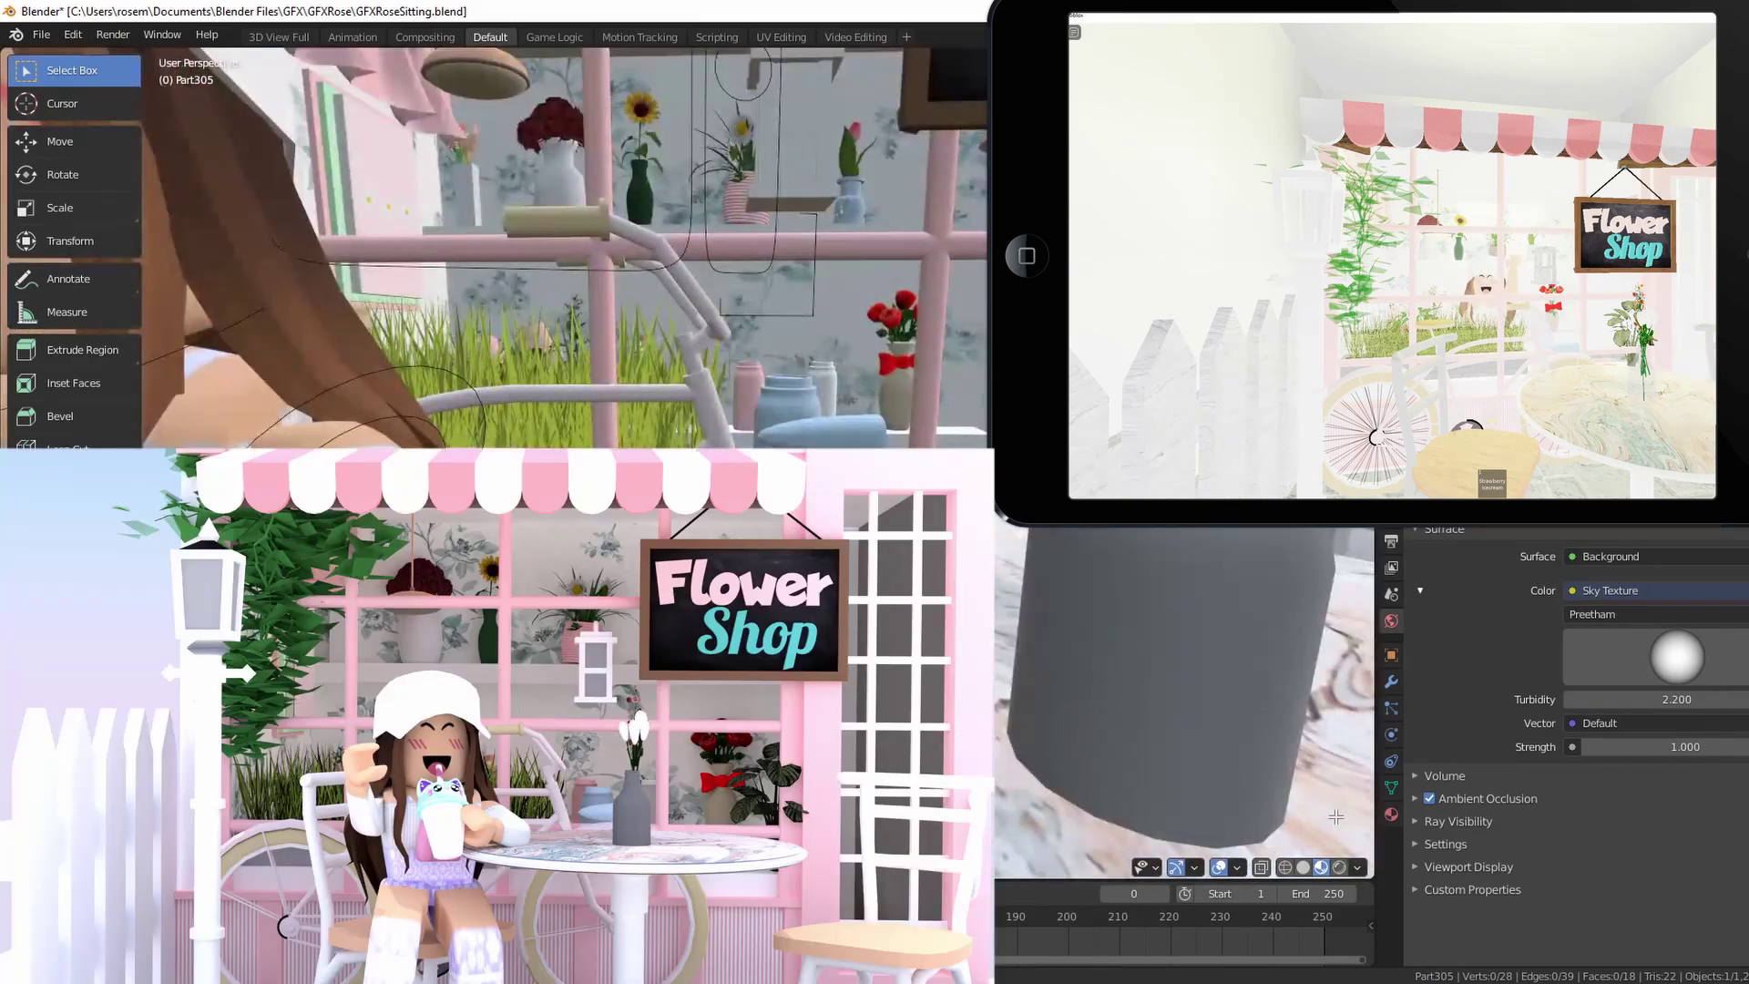
pyautogui.click(1340, 869)
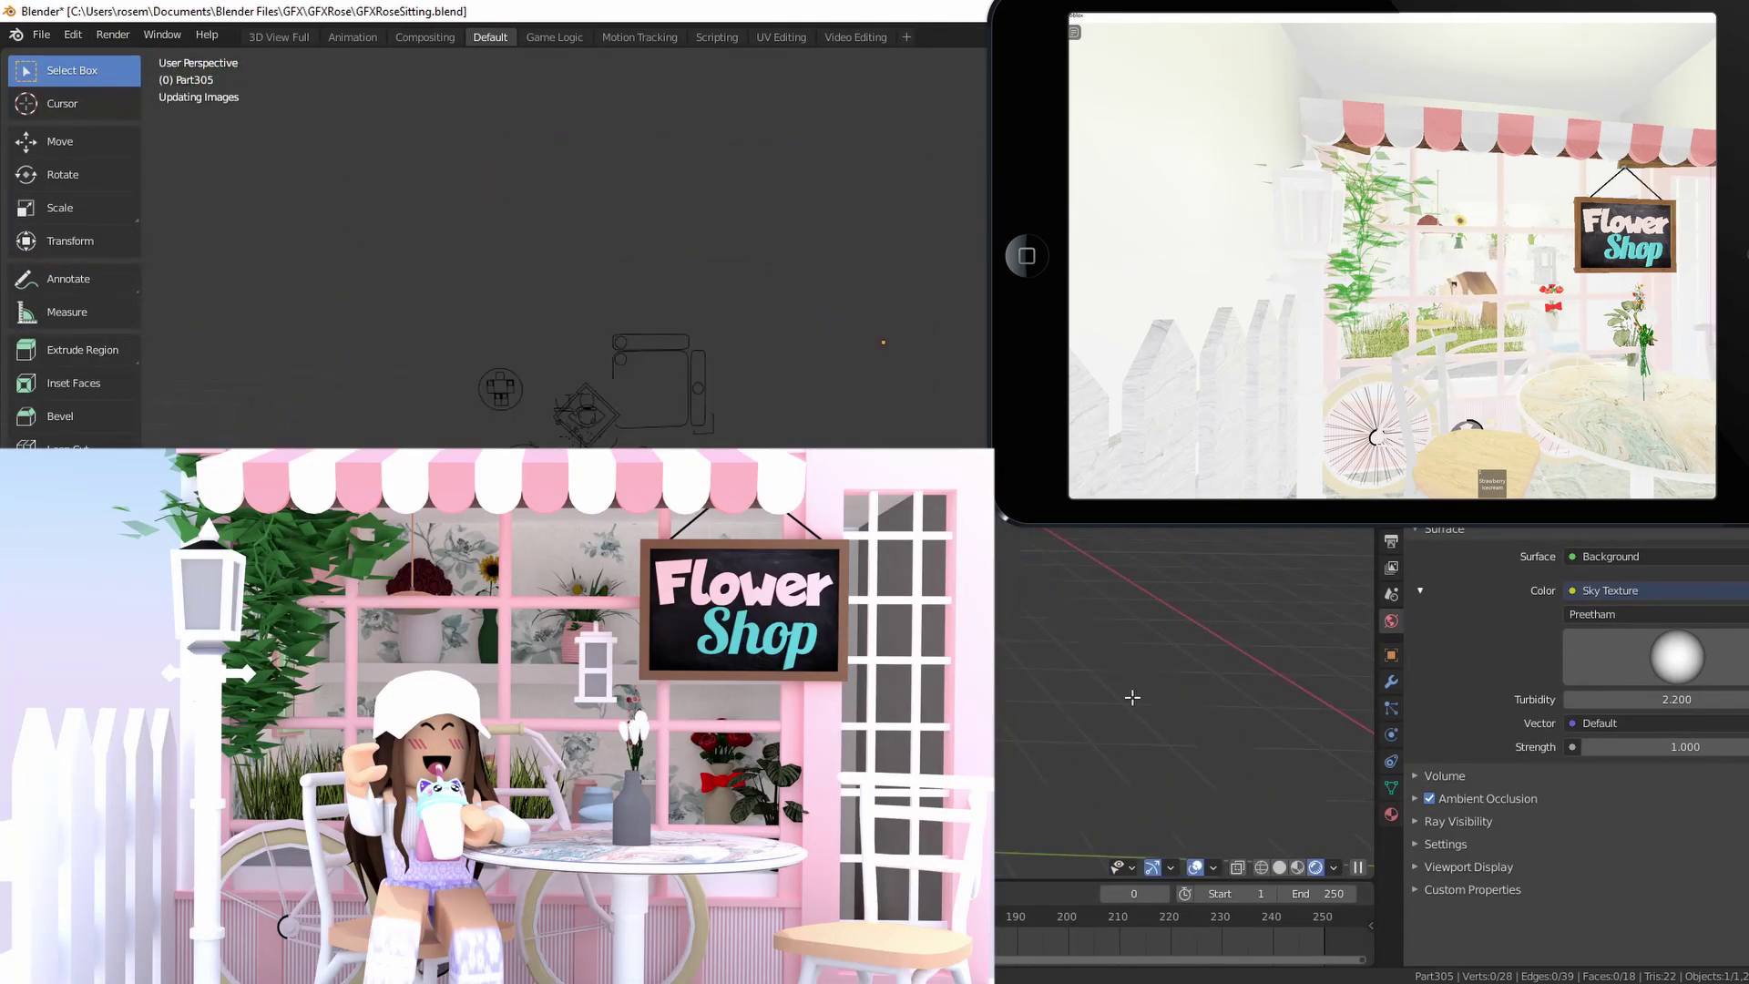